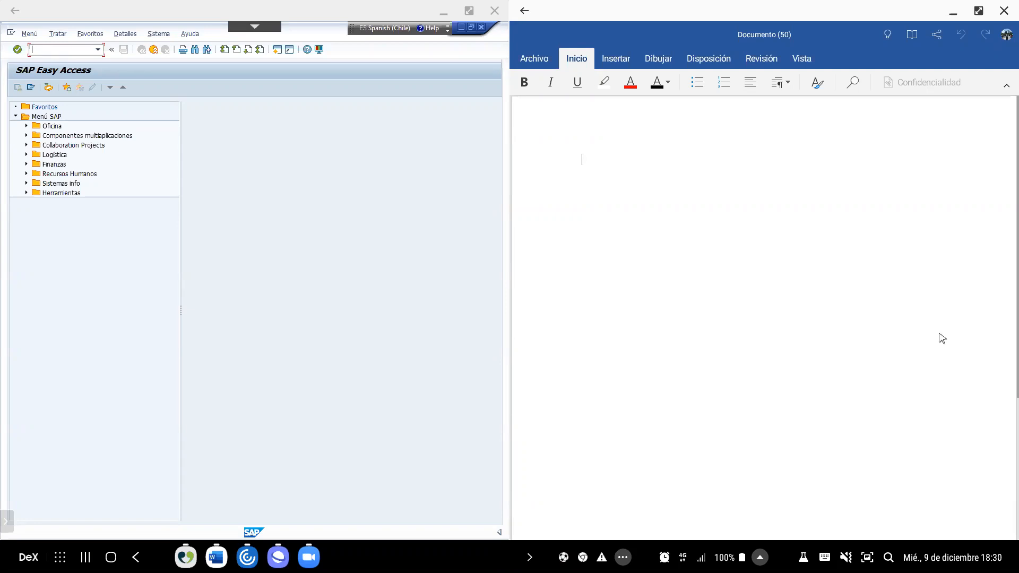
# - Write the heading "Contabilización Periódica" in the blank document
pyautogui.write('Contabilizaci')
pyautogui.hotkey('ctrl', 'space')
pyautogui.write('ón Per')
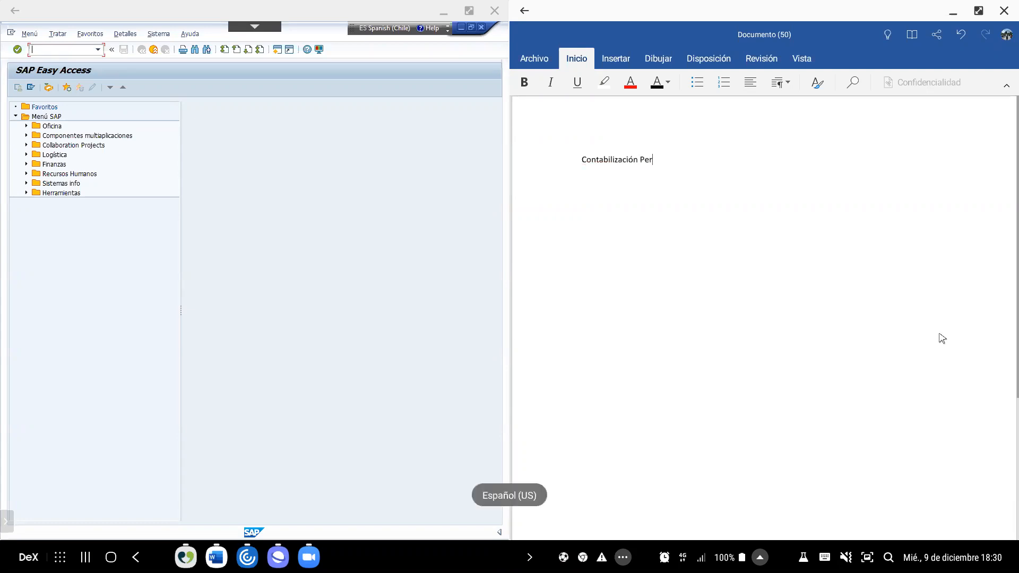
pyautogui.write('iódica')
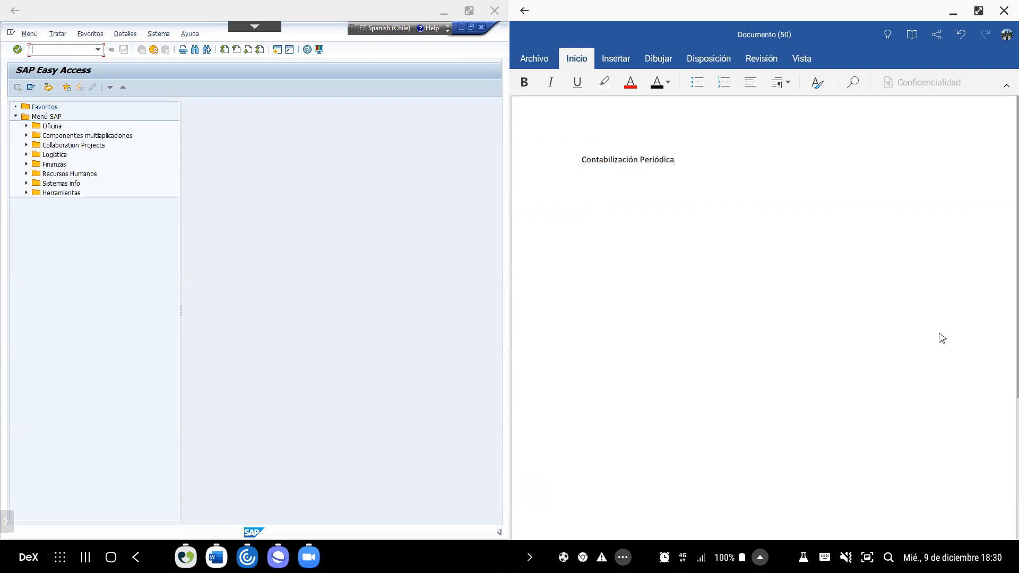
# - Set the font size of the heading "Contabilización Periódica" to 18
pyautogui.click(812, 64)
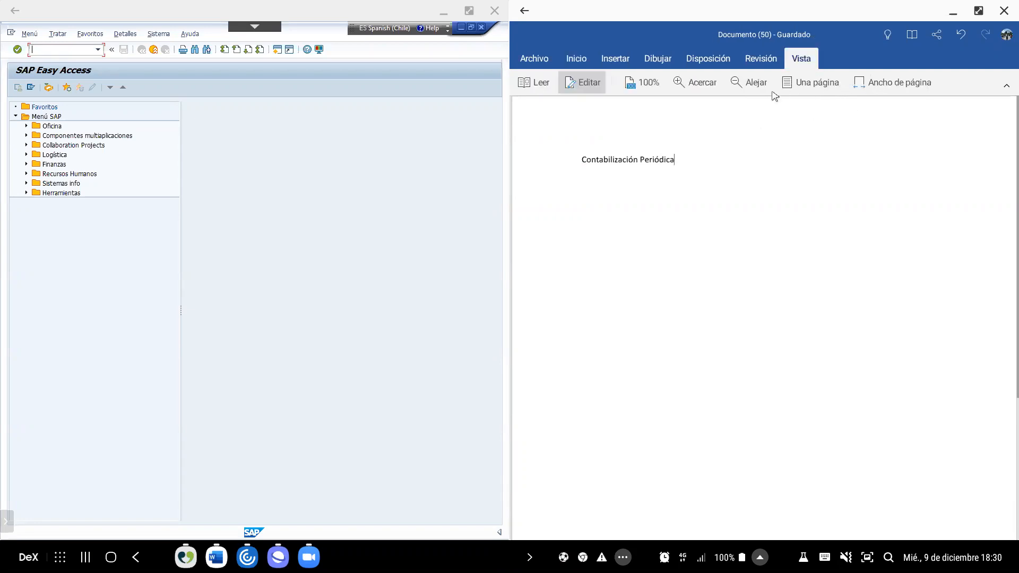
pyautogui.click(578, 166)
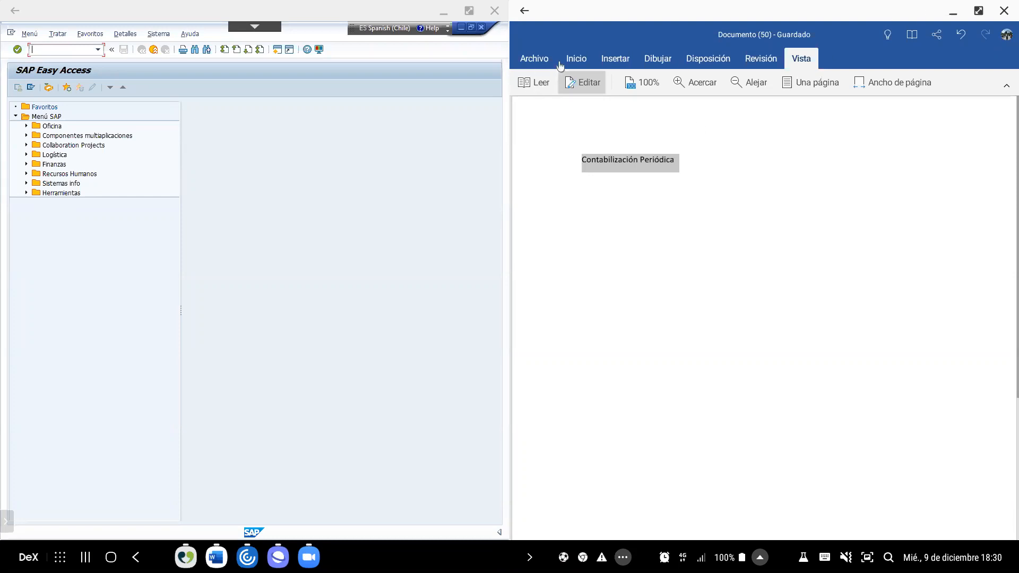
pyautogui.click(576, 63)
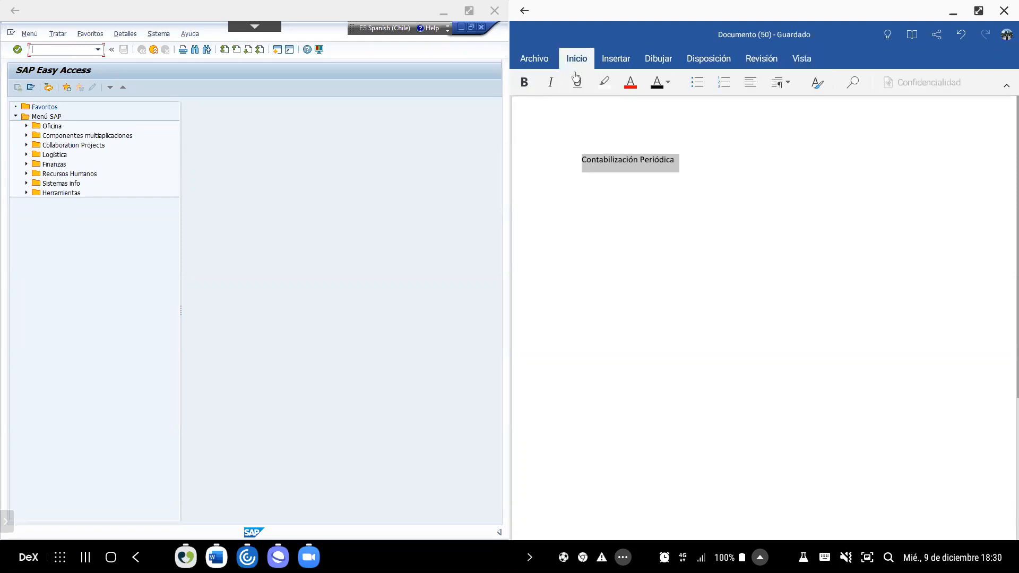
pyautogui.click(658, 84)
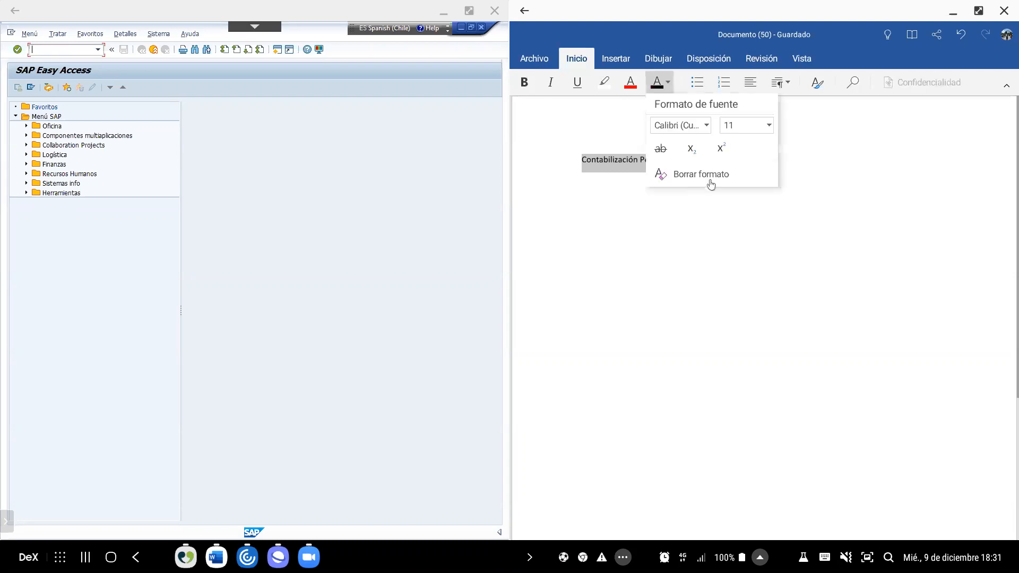
pyautogui.click(751, 130)
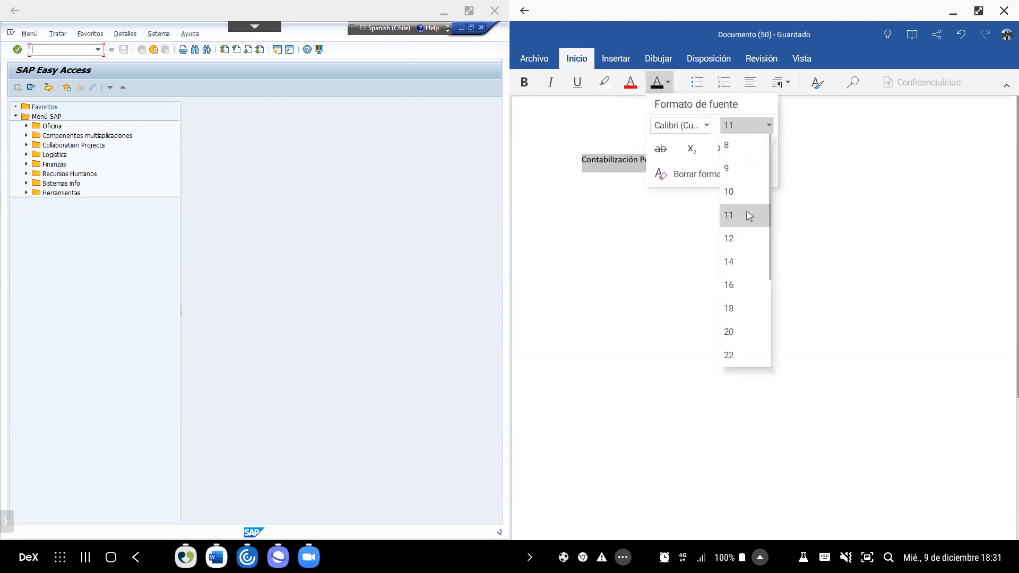
pyautogui.click(745, 308)
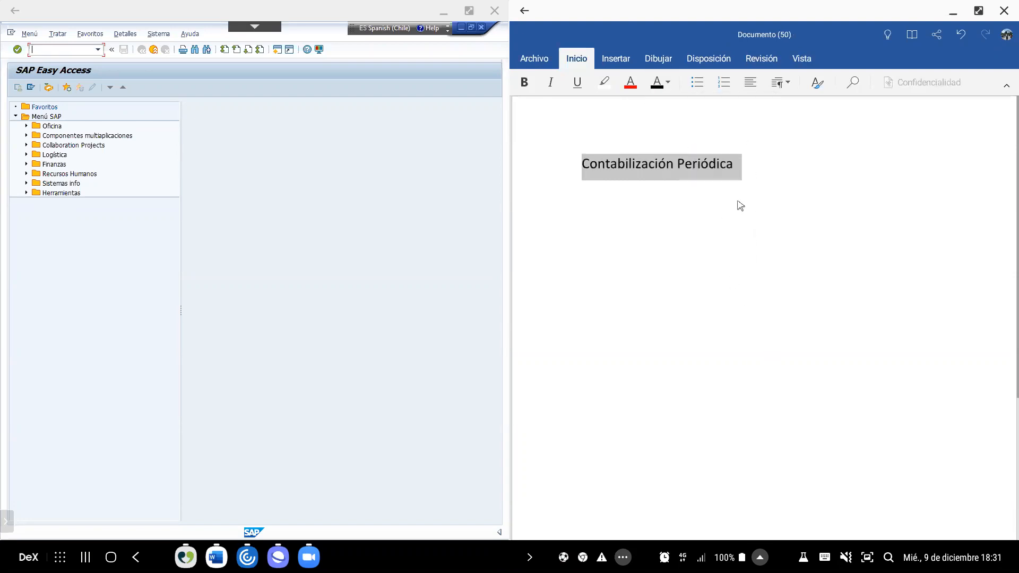
# - End the heading with a colon and add an indented line below it reading "Servicios Básicos" with the amount 450.000
pyautogui.click(751, 164)
pyautogui.write(':')
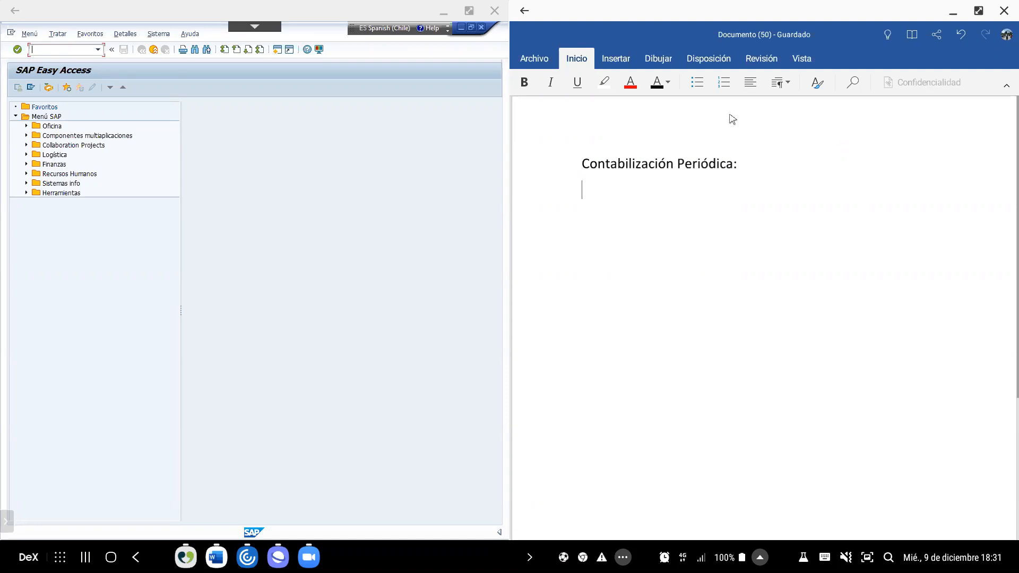
pyautogui.press('Tab')
pyautogui.write('Servicios Básicos')
pyautogui.press('Tab')
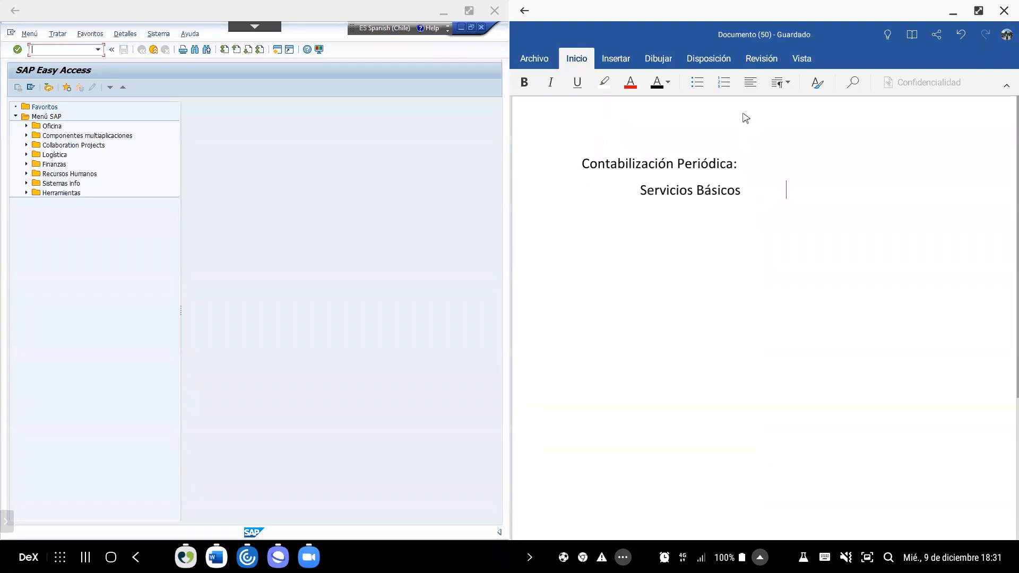
pyautogui.write('450.000')
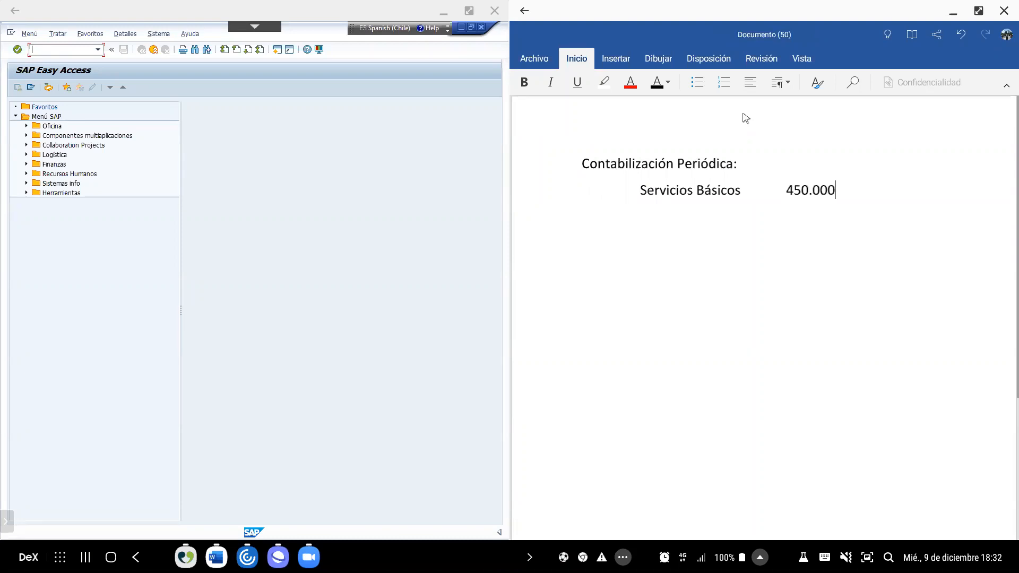
# - Add the line "IVA Crédito Fiscal" with the amount 85.500 aligned under the first entry, and start a further-indented line below
pyautogui.press('Return')
pyautogui.press('Tab')
pyautogui.press('Tab')
pyautogui.write('IVA Crédito Fiscal')
pyautogui.press('Tab')
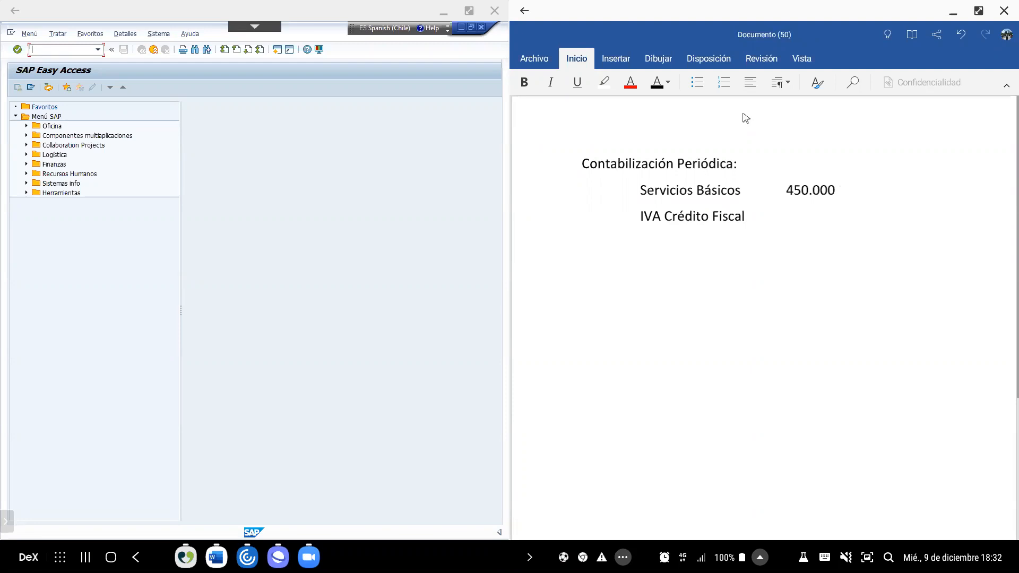
pyautogui.click(799, 216)
pyautogui.write('85.500')
pyautogui.press('Tab')
pyautogui.press('Tab')
pyautogui.press('Tab')
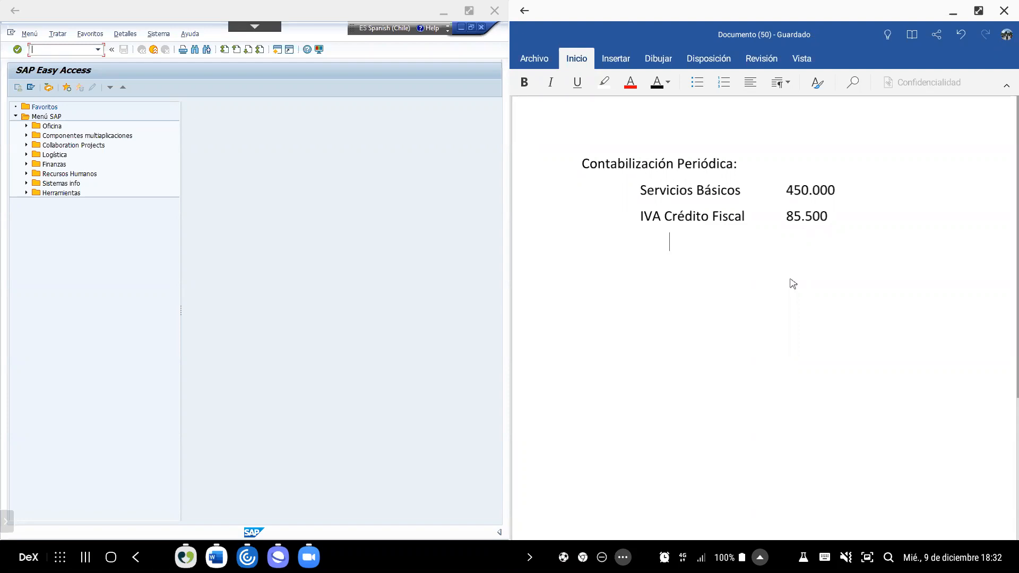
# - Append "clase de documento SA" to the end of the heading line
pyautogui.press('Up')
pyautogui.press('Up')
pyautogui.press('Up')
pyautogui.press('End')
pyautogui.write('clase de documento SA')
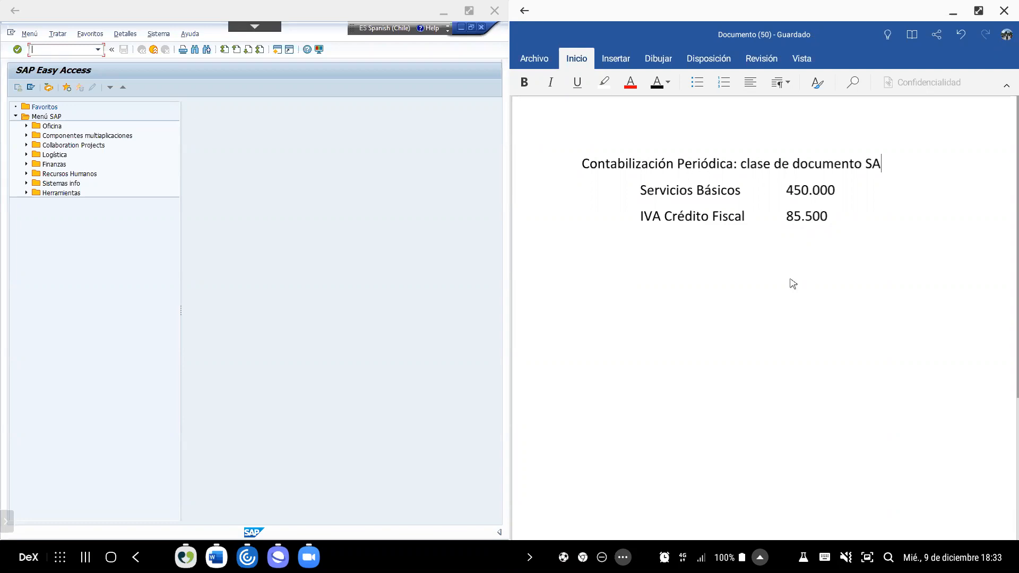
# - Try KR as the document class in the heading and put SA back in its place
pyautogui.hotkey('shift', 'Left')
pyautogui.hotkey('shift', 'Left')
pyautogui.write('KR')
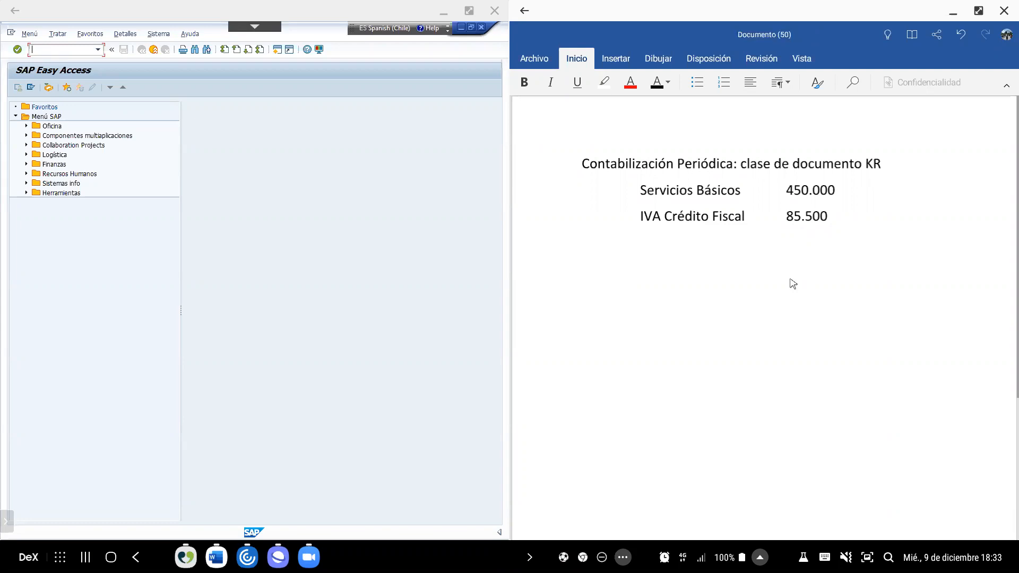
pyautogui.hotkey('shift', 'Left')
pyautogui.hotkey('shift', 'Left')
pyautogui.write('SA')
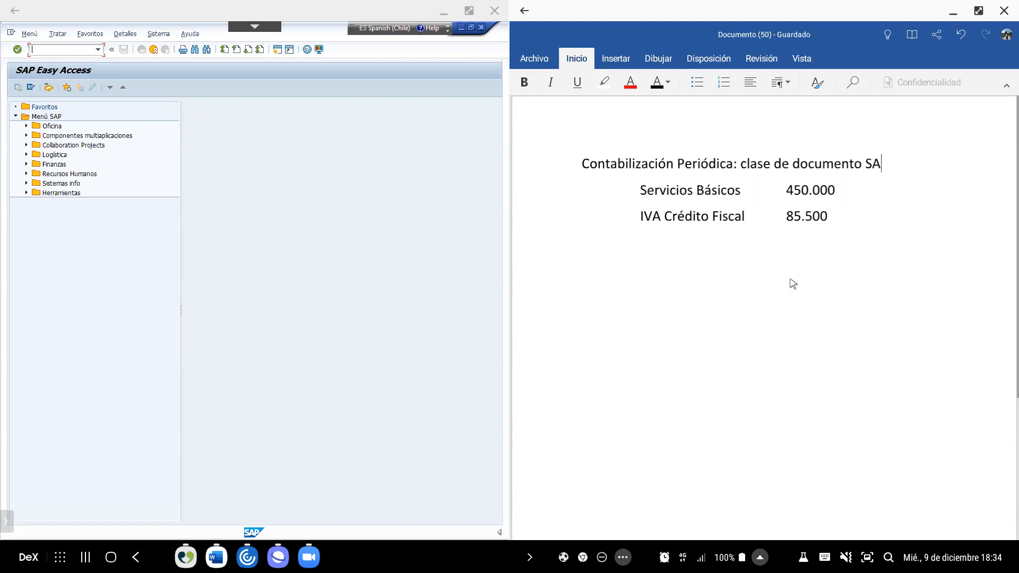
# - Add the further-indented credit line "Banco de Chile" with the amount 535.500 below the IVA line
pyautogui.hotkey('ctrl', 'End')
pyautogui.press('Return')
pyautogui.write('Banco de Chile')
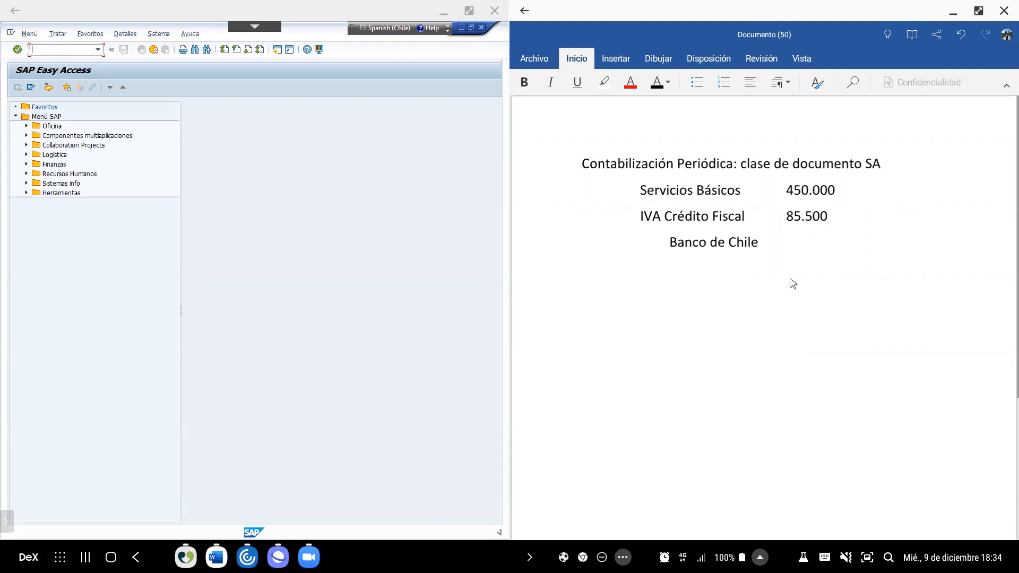
pyautogui.press('Tab')
pyautogui.press('Tab')
pyautogui.click(822, 249)
pyautogui.write('535.500')
# - Remove the space after the paragraphs "Servicios Básicos" and "IVA Crédito Fiscal"
pyautogui.press('Up')
pyautogui.press('Up')
pyautogui.press('Home')
pyautogui.hotkey('shift', 'Down')
pyautogui.hotkey('shift', 'Down')
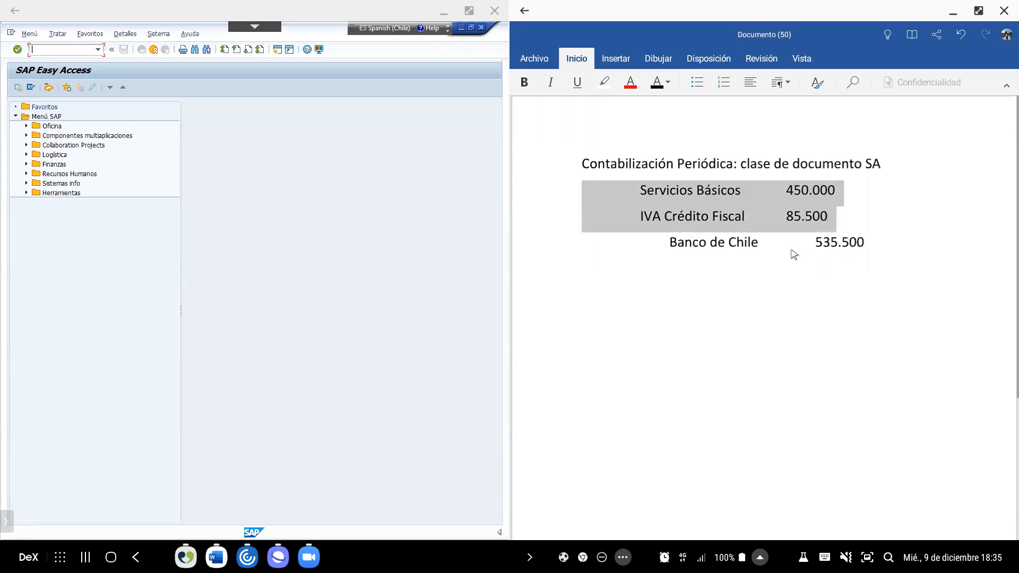
pyautogui.click(780, 82)
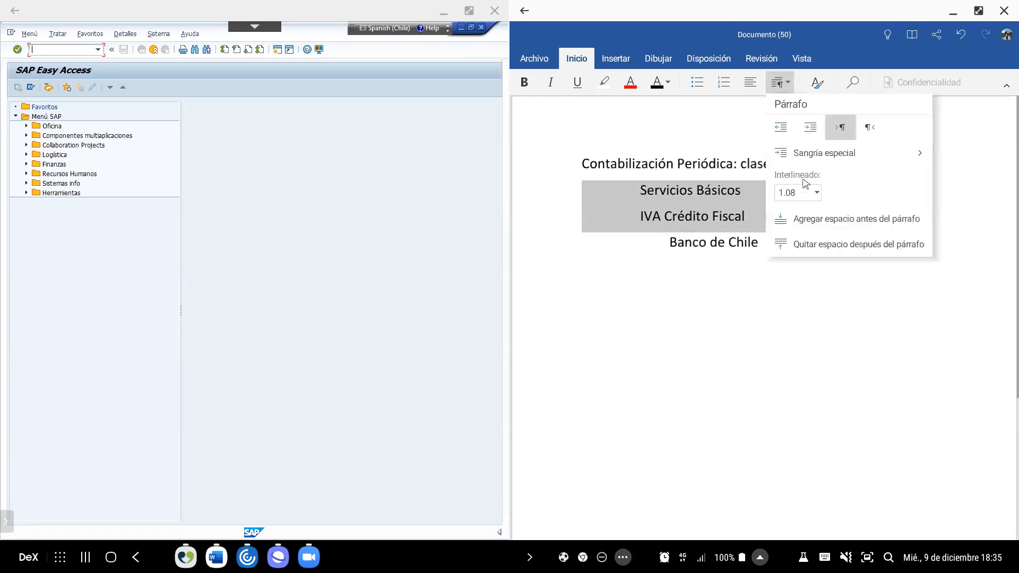
pyautogui.click(811, 245)
# - Start a second entry below "Banco de Chile" with the indented line "Artículos de Oficina" and the amount 700.000
pyautogui.click(895, 231)
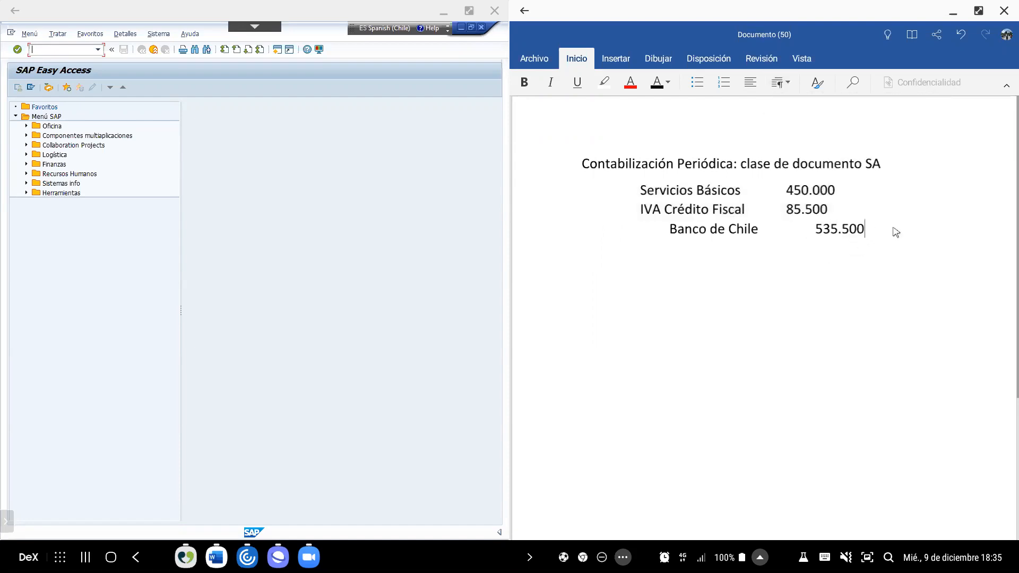
pyautogui.press('Return')
pyautogui.press('Tab')
pyautogui.write('Artículos de Oficina')
pyautogui.press('Tab')
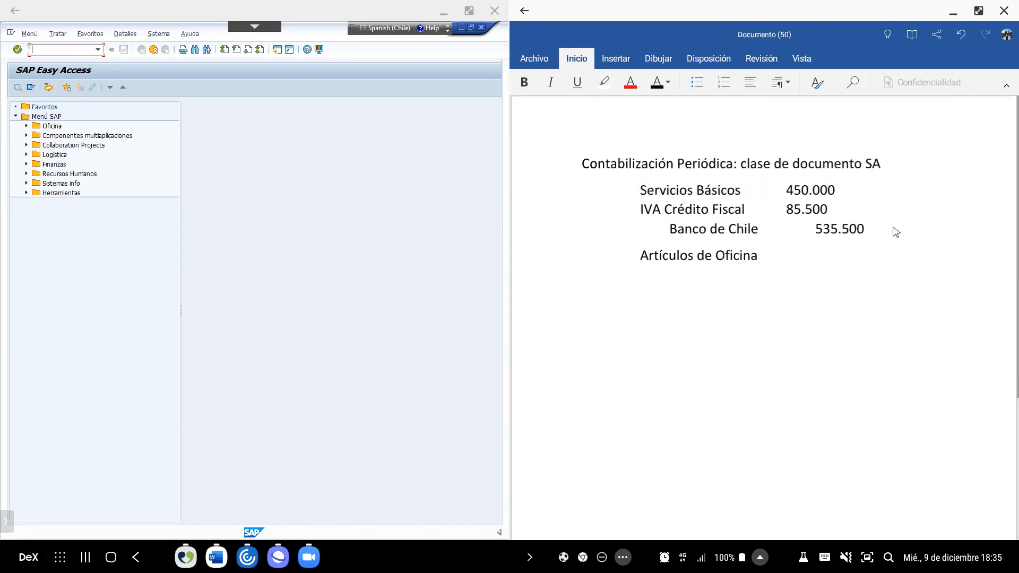
pyautogui.write('700.000')
# - Add the line "IVA Crédito Fiscal" with the amount 133.000 below "Artículos de Oficina"
pyautogui.press('Return')
pyautogui.press('Tab')
pyautogui.press('Tab')
pyautogui.write('IVA Crédito ')
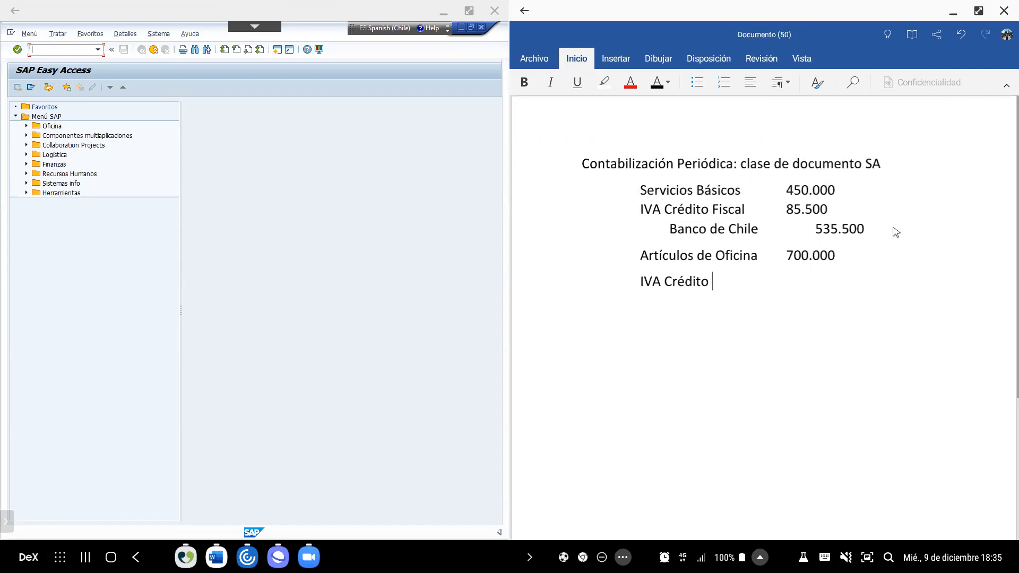
pyautogui.write('Fiscal')
pyautogui.press('Tab')
pyautogui.press('Tab')
pyautogui.write('133.000')
# - Add the further-indented credit line "Banco de Chile" with the amount 833.000 to close the second entry
pyautogui.press('Return')
pyautogui.press('Tab')
pyautogui.press('Tab')
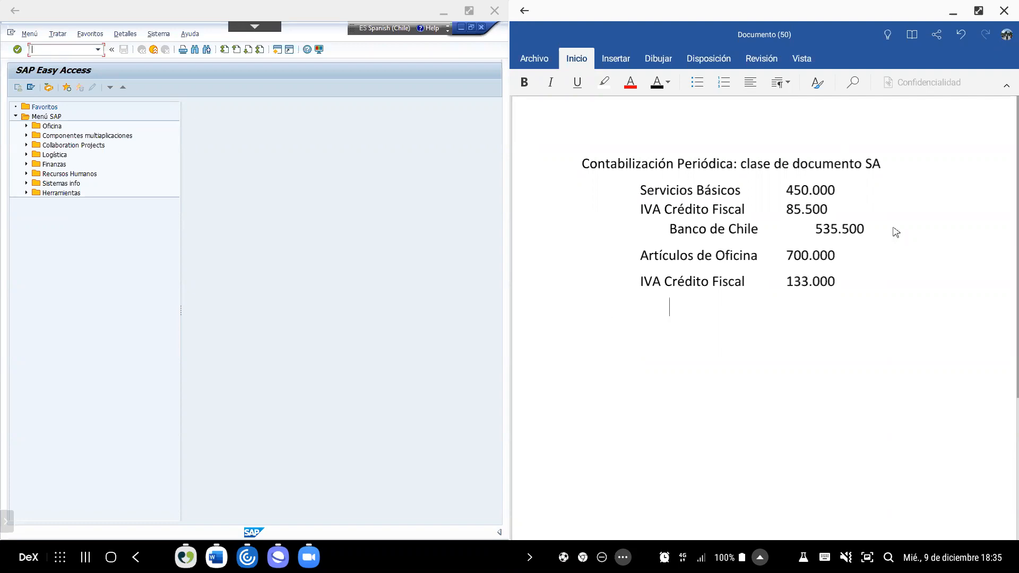
pyautogui.write('Banco de Chile')
pyautogui.press('Tab')
pyautogui.press('Tab')
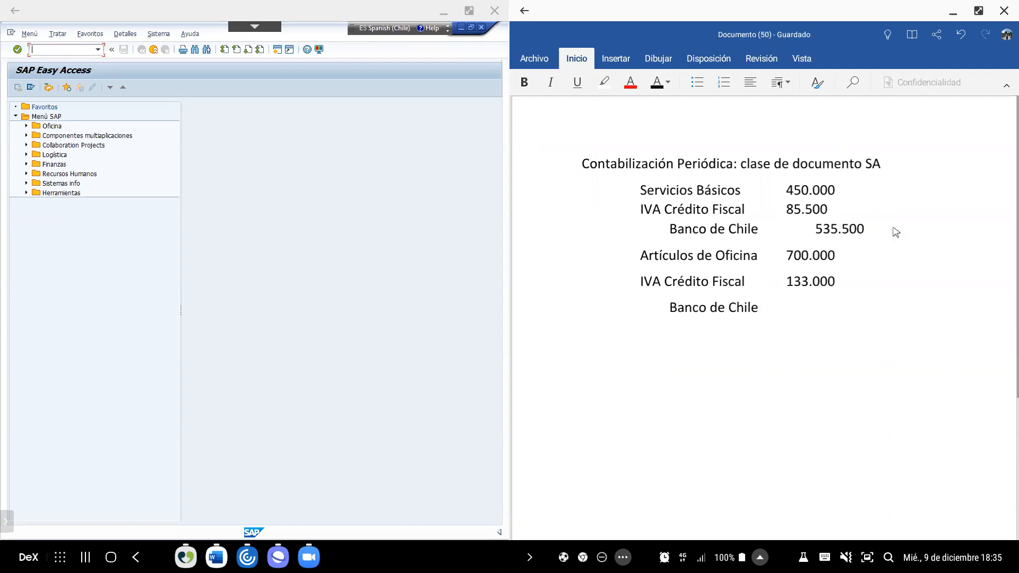
pyautogui.write('833.000')
# - Remove the space after the paragraphs "Artículos de Oficina" and its "IVA Crédito Fiscal" line
pyautogui.press('Up')
pyautogui.press('Up')
pyautogui.press('Down')
pyautogui.press('Home')
pyautogui.hotkey('shift', 'Down')
pyautogui.hotkey('shift', 'Down')
pyautogui.click(780, 82)
pyautogui.click(832, 254)
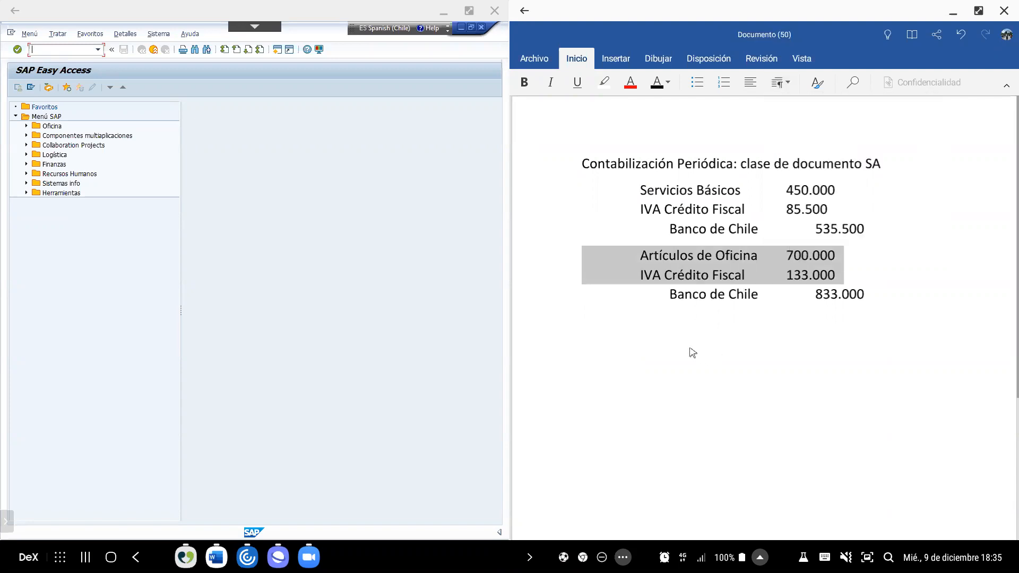
# - Colour all six lines of the two accounting entries in standard red, leaving out the heading
pyautogui.click(689, 350)
pyautogui.click(582, 192)
pyautogui.hotkey('shift', 'Down')
pyautogui.hotkey('shift', 'Down')
pyautogui.hotkey('shift', 'Down')
pyautogui.hotkey('shift', 'Down')
pyautogui.hotkey('shift', 'Down')
pyautogui.hotkey('shift', 'Down')
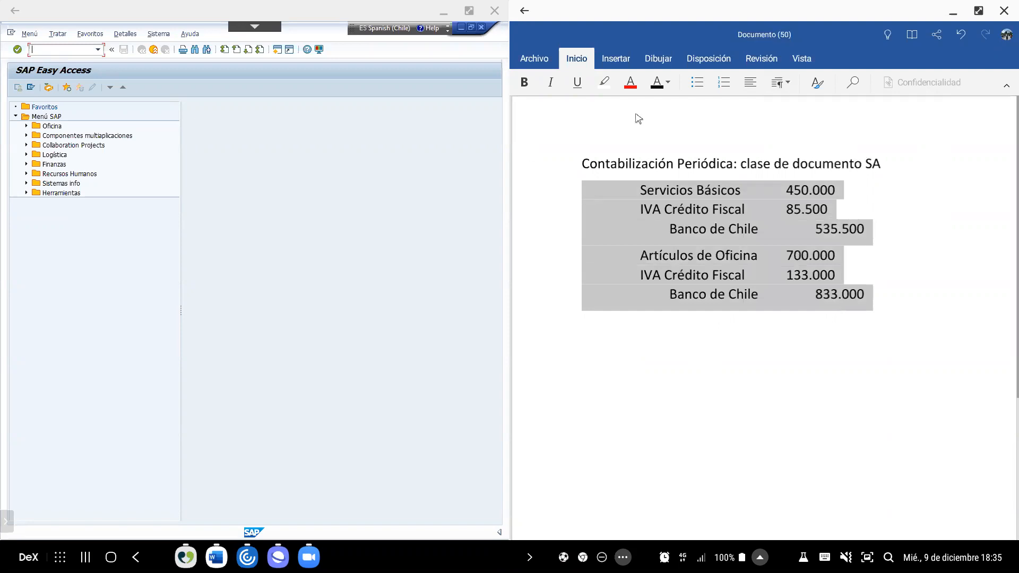
pyautogui.click(631, 86)
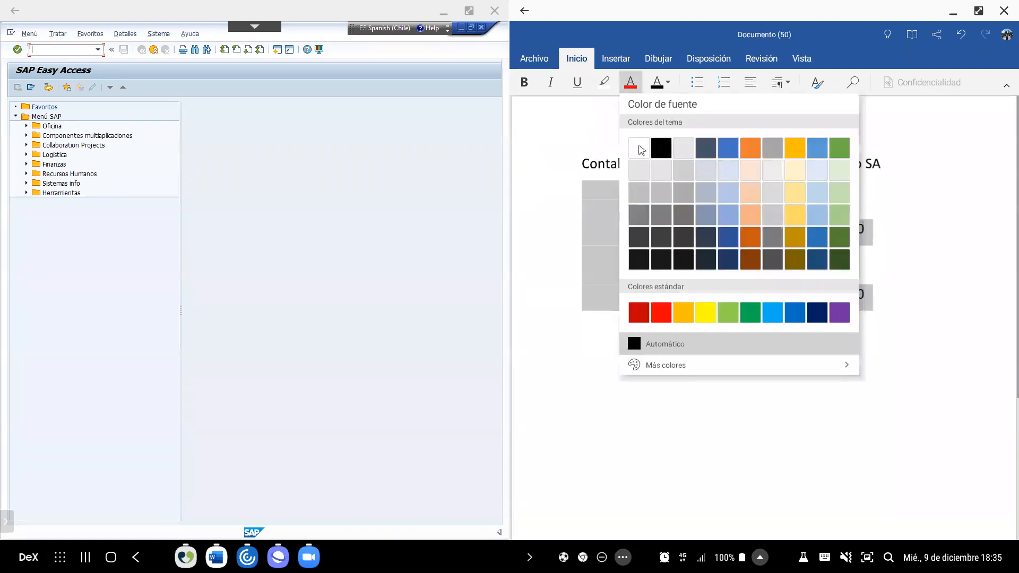
pyautogui.click(662, 312)
# - Start a new unindented paragraph below the last "Banco de Chile" line and try to set its font colour to automatic
pyautogui.click(653, 350)
pyautogui.press('Right')
pyautogui.press('Right')
pyautogui.press('Right')
pyautogui.press('Right')
pyautogui.press('Right')
pyautogui.press('Right')
pyautogui.press('Right')
pyautogui.press('Right')
pyautogui.press('Right')
pyautogui.press('Right')
pyautogui.press('Right')
pyautogui.press('Right')
pyautogui.press('Right')
pyautogui.press('Right')
pyautogui.press('Right')
pyautogui.press('Right')
pyautogui.press('Right')
pyautogui.press('Right')
pyautogui.press('Right')
pyautogui.press('Right')
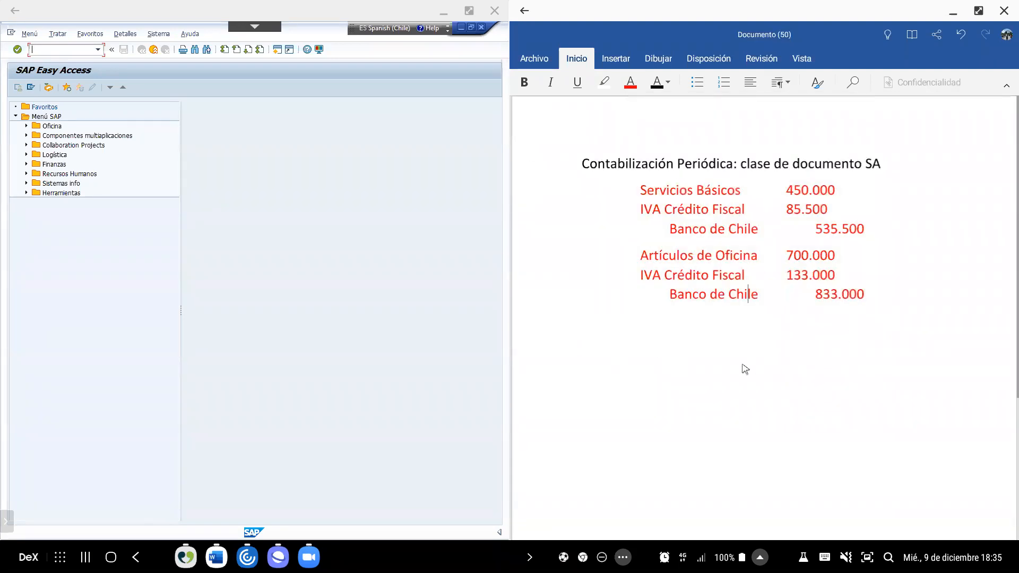
pyautogui.press('Return')
pyautogui.click(631, 86)
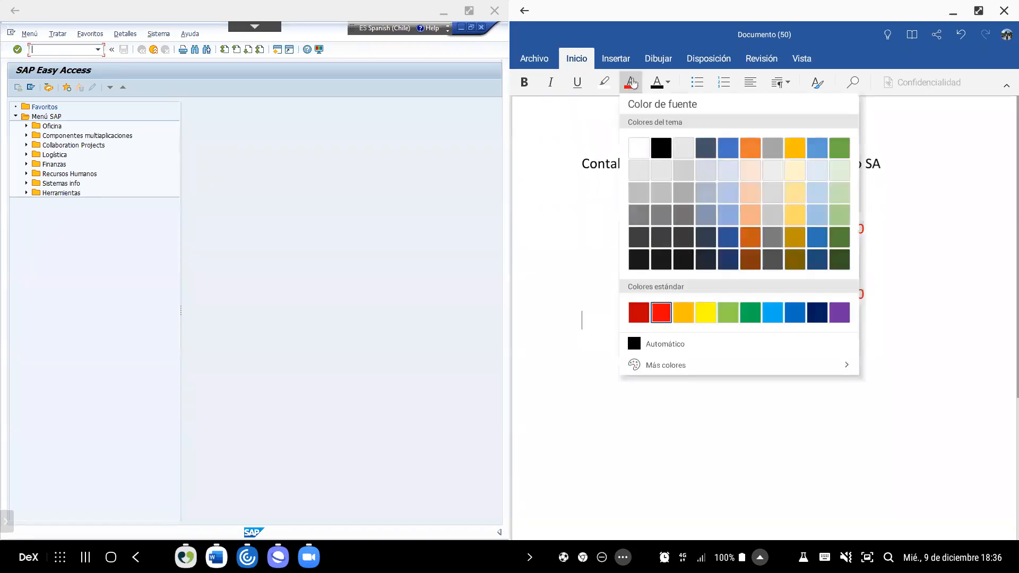
pyautogui.click(631, 341)
# - Write "Para la elaboración de documentos con contabilización periódica, necesitamos ocupar la transacción" in the new paragraph
pyautogui.write('Par')
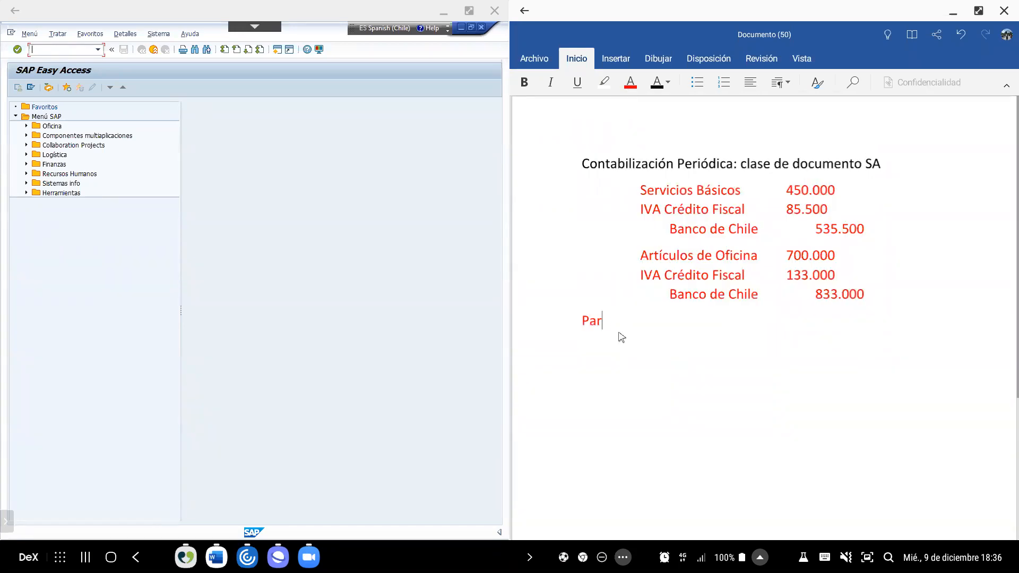
pyautogui.write('a la elaboración de docum')
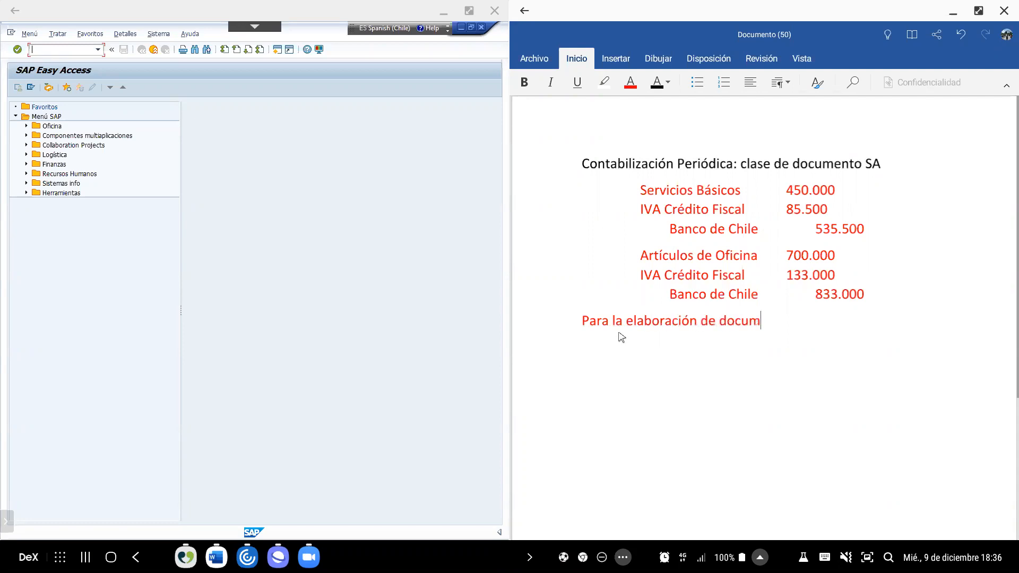
pyautogui.write('entos con conta')
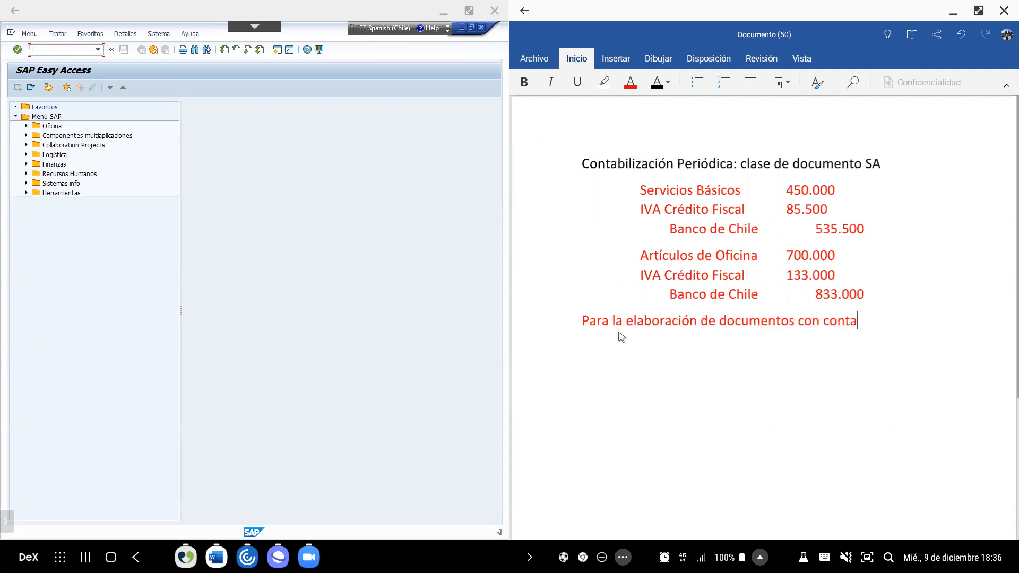
pyautogui.write('bilización periódica, necesitamos ocupar la transacción')
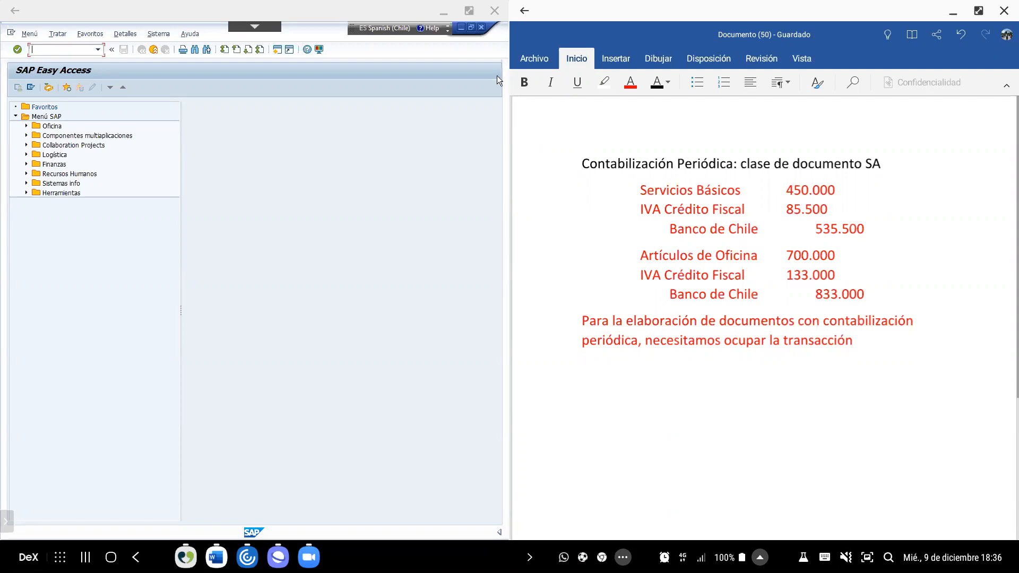
# - In the SAP menu tree, expand Finanzas, Gestión financiera, Libro mayor and Operaciones periódicas
pyautogui.click(26, 165)
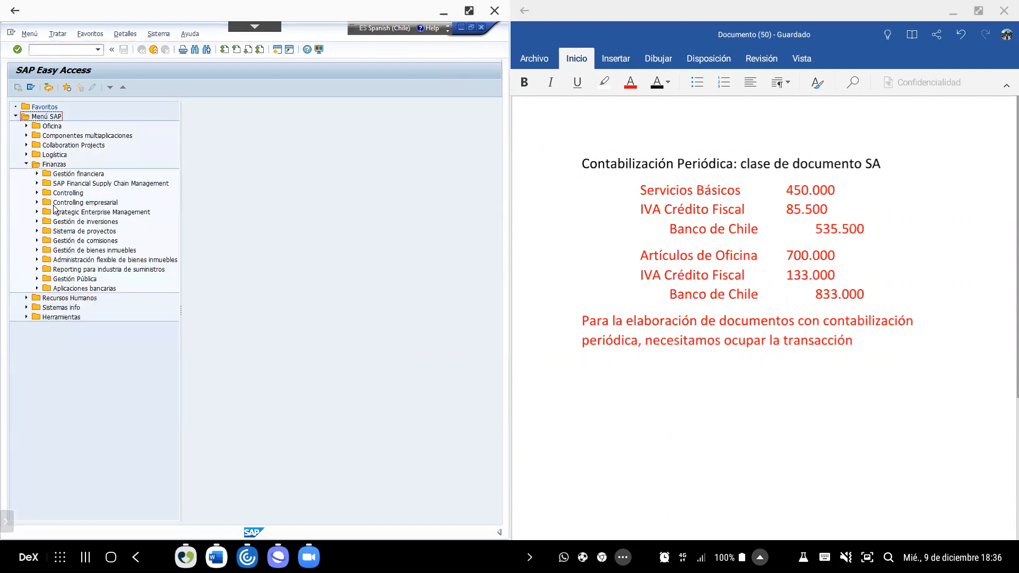
pyautogui.click(37, 174)
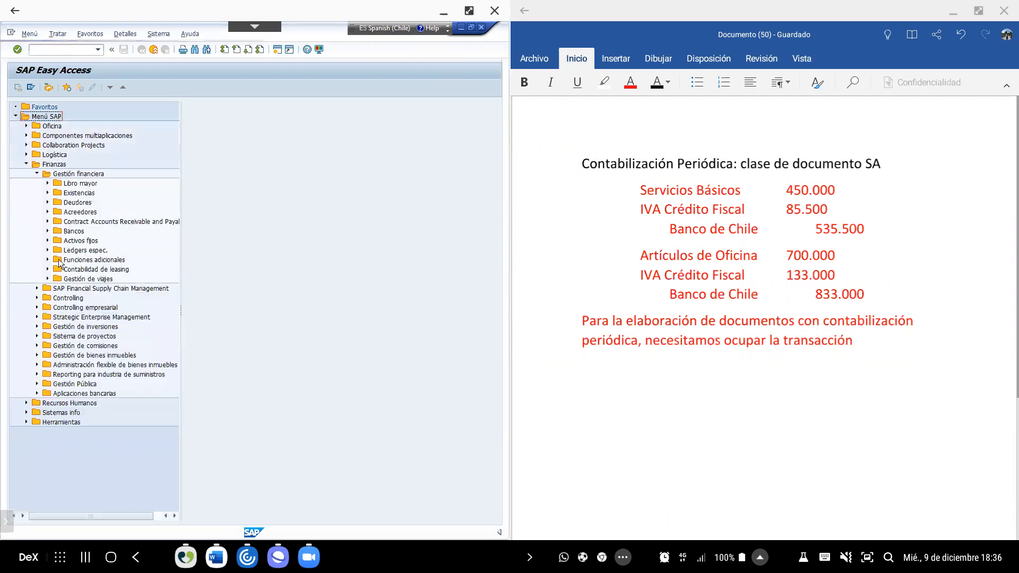
pyautogui.click(48, 183)
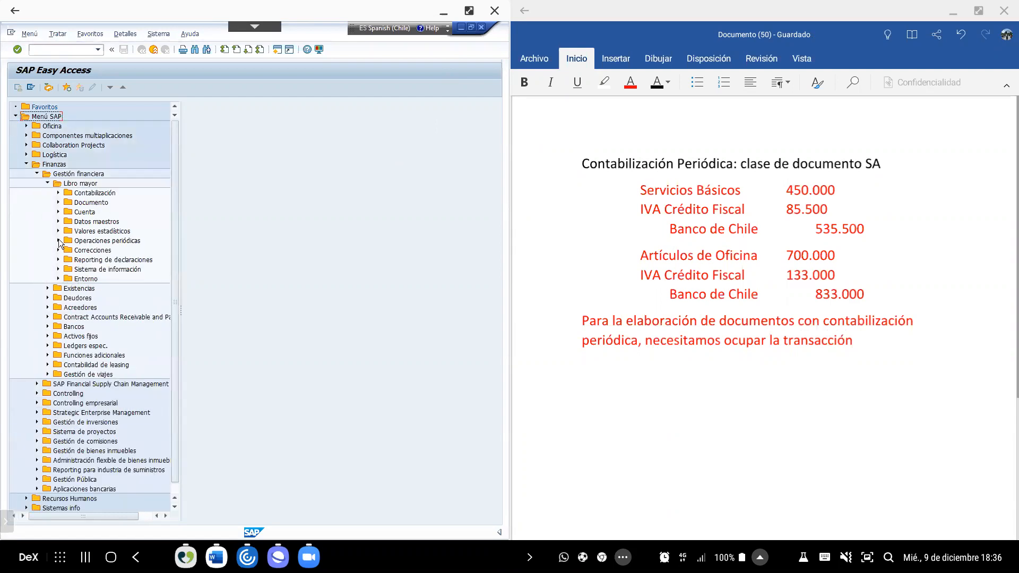
pyautogui.click(58, 241)
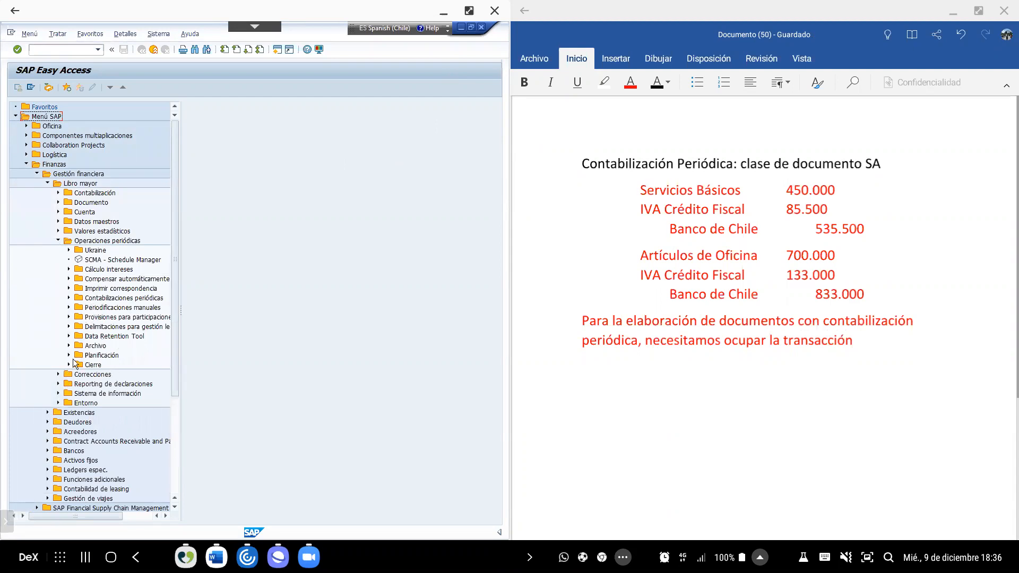
# - Search the Planificación, Cierre, Ukraine, Cálculo intereses and Contabilizaciones periódicas folders for the posting transaction, and select F.14 - Ejecutar
pyautogui.click(69, 356)
pyautogui.click(68, 354)
pyautogui.click(67, 366)
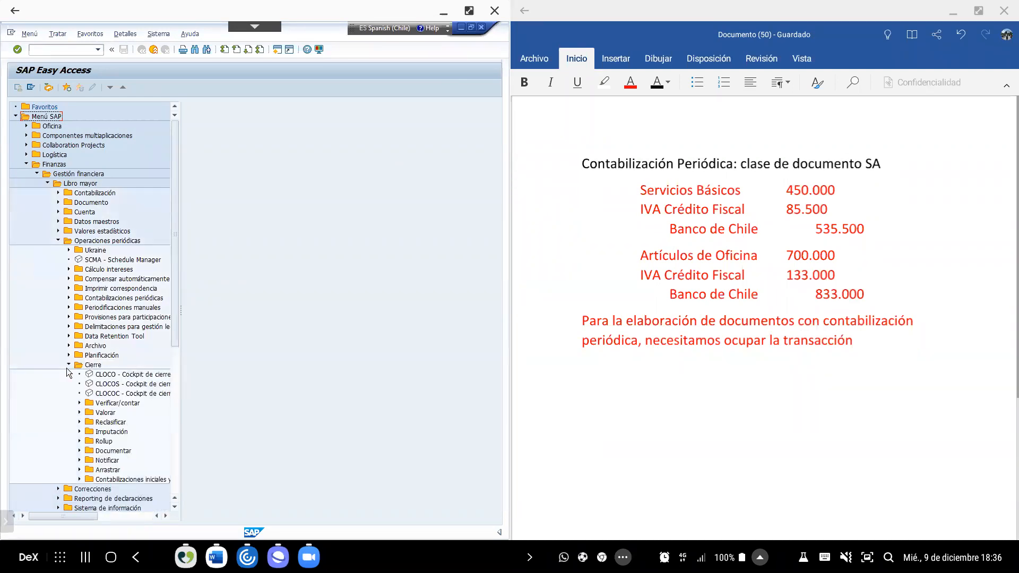
pyautogui.click(68, 365)
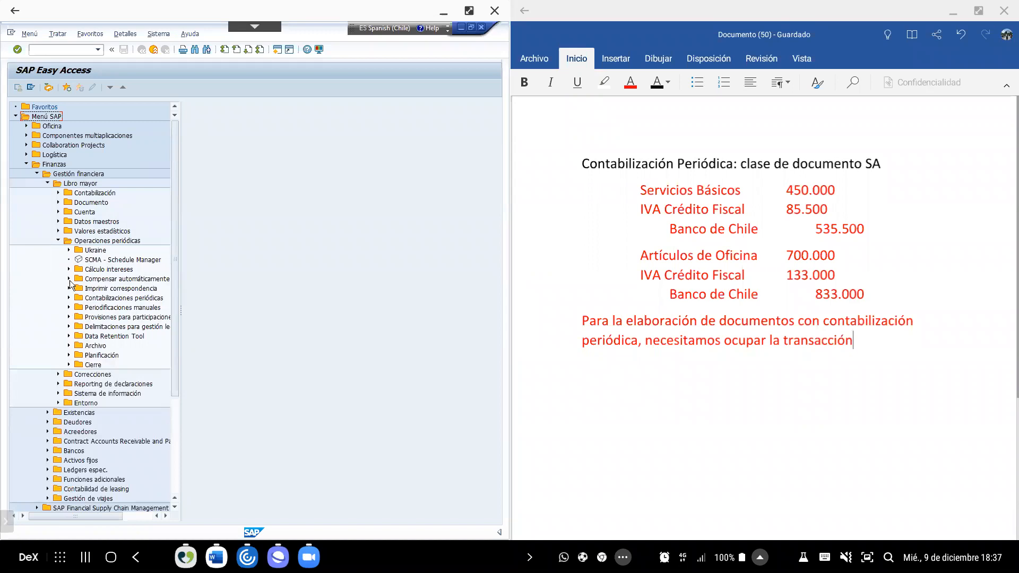
pyautogui.click(69, 251)
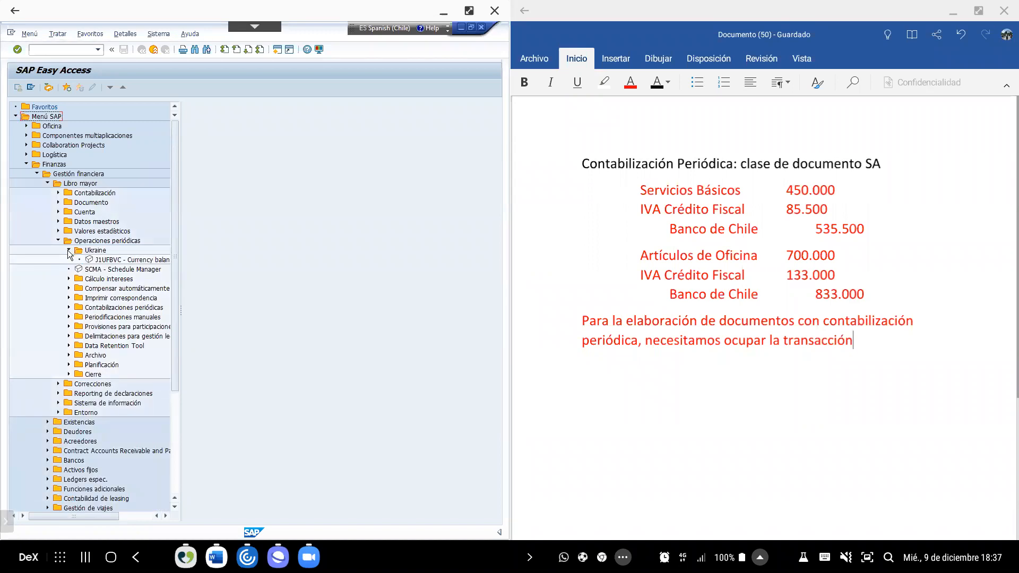
pyautogui.click(69, 251)
pyautogui.click(69, 269)
pyautogui.click(69, 269)
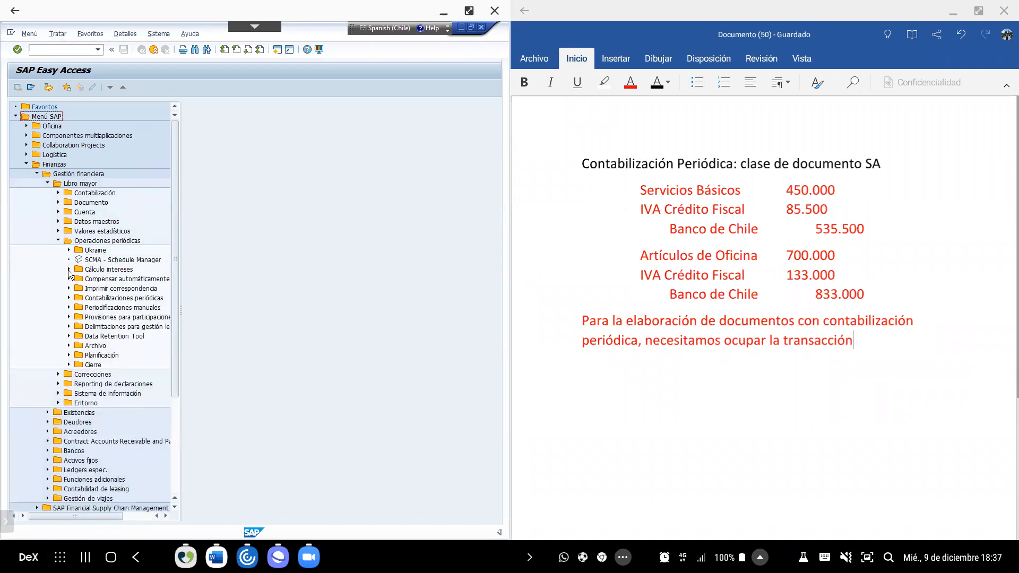
pyautogui.click(69, 298)
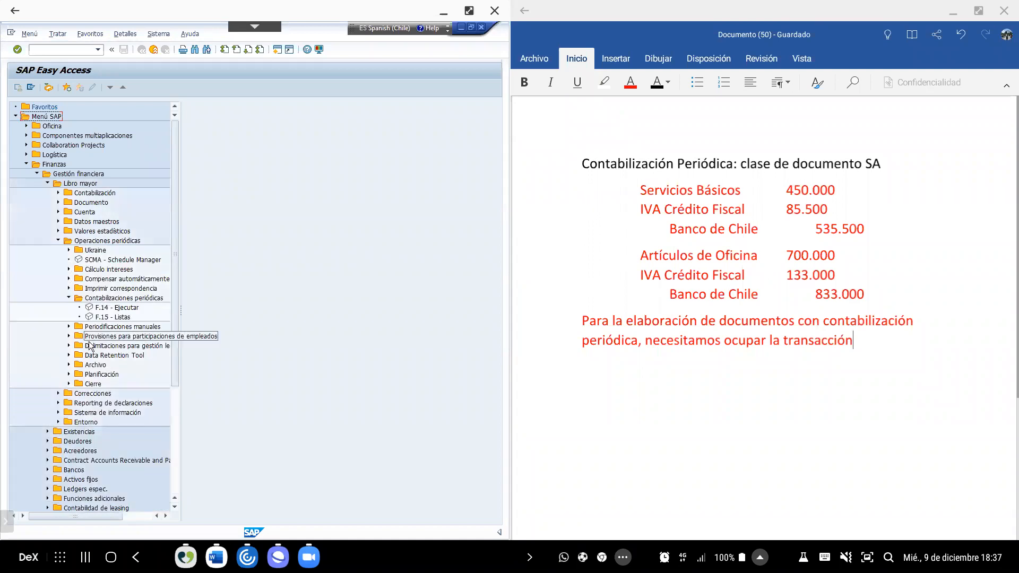
pyautogui.click(121, 308)
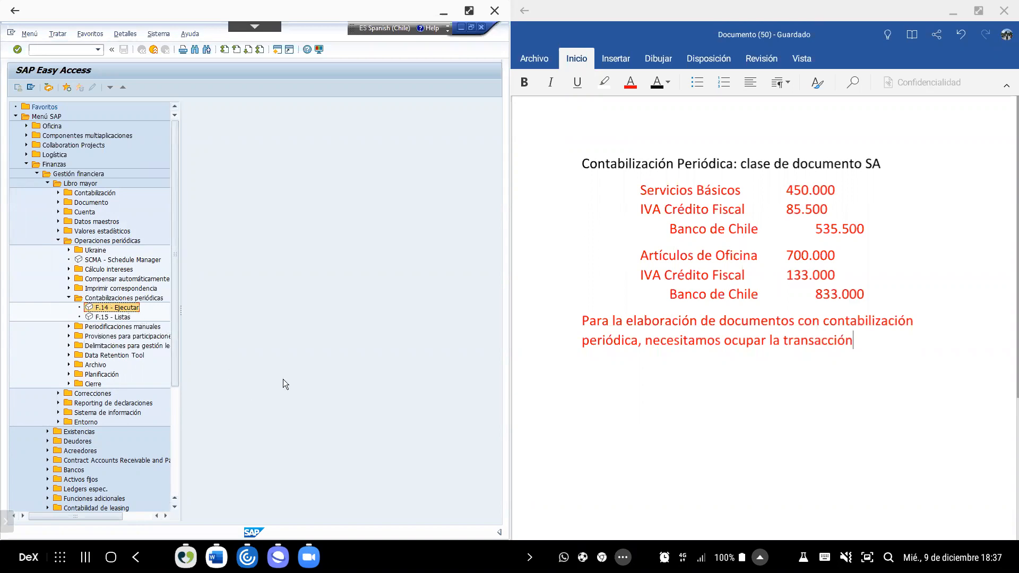
# - Examine the contents of the Provisiones, Delimitaciones, Data Retention Tool and Archivo folders, collapsing each one after checking it
pyautogui.click(68, 337)
pyautogui.click(66, 336)
pyautogui.click(68, 345)
pyautogui.click(68, 346)
pyautogui.click(68, 355)
pyautogui.click(69, 356)
pyautogui.click(69, 365)
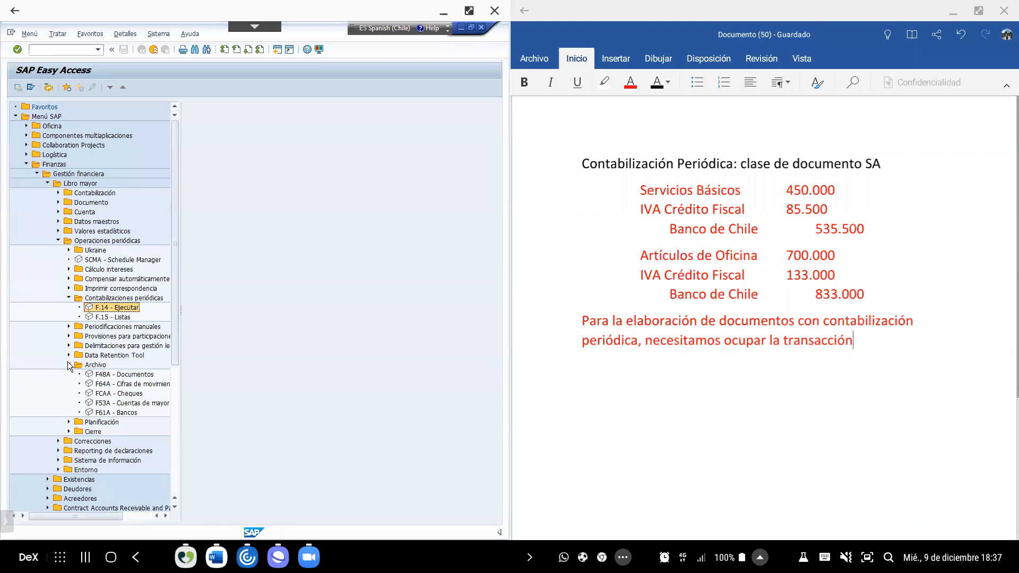
pyautogui.click(69, 365)
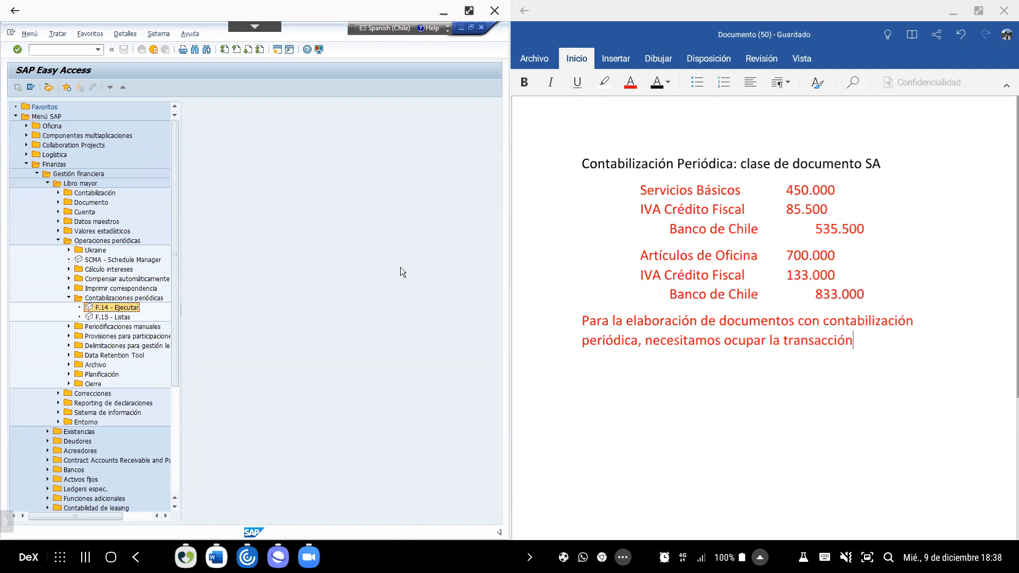
# - In the Word document, complete the transaction sentence with "FBD1.", make FBD1 bold and start a new paragraph below
pyautogui.click(914, 349)
pyautogui.write('FBD1.')
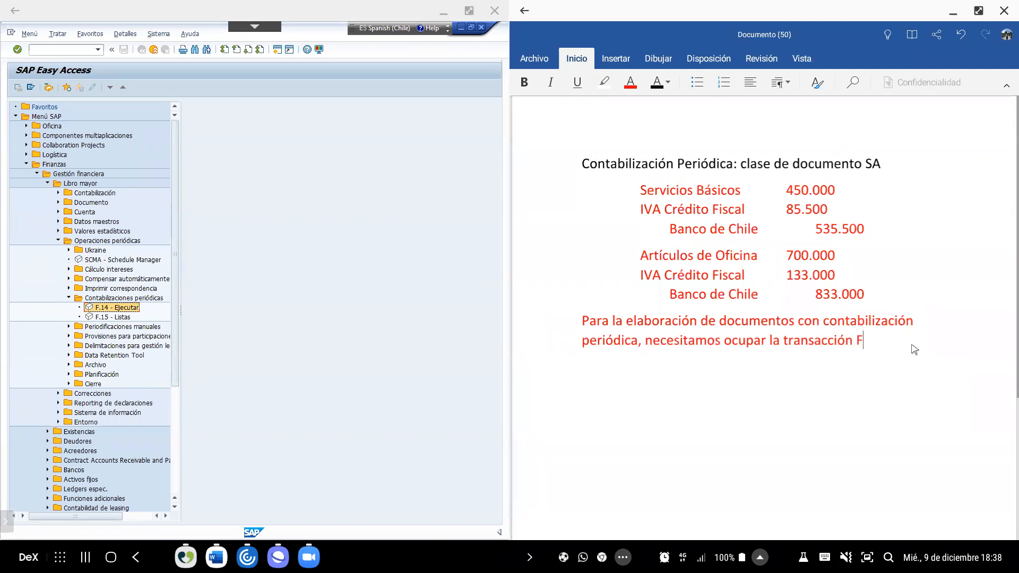
pyautogui.hotkey('shift', 'Left')
pyautogui.hotkey('shift', 'Left')
pyautogui.hotkey('shift', 'Left')
pyautogui.hotkey('shift', 'Left')
pyautogui.click(524, 83)
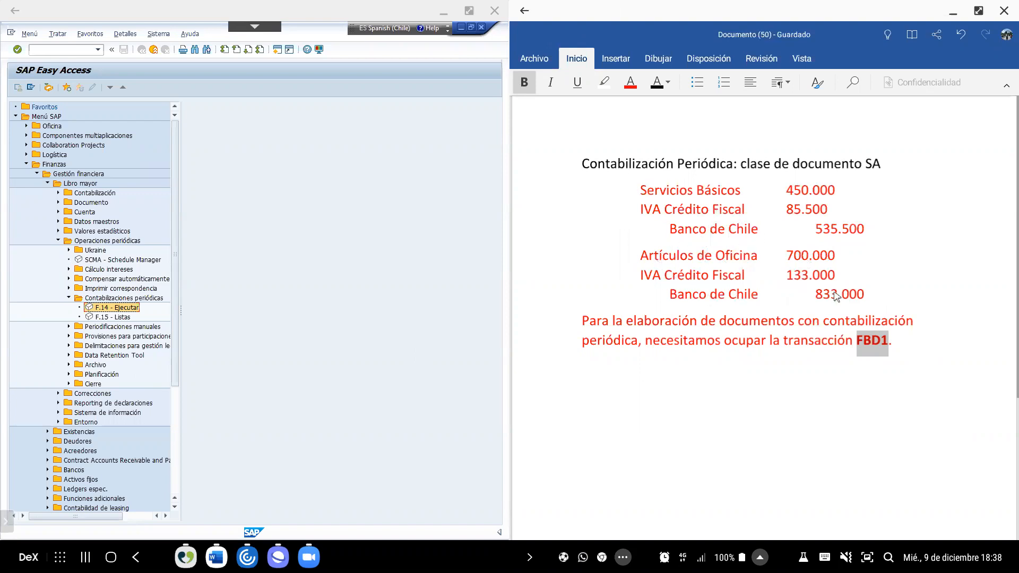
pyautogui.click(906, 345)
pyautogui.press('Return')
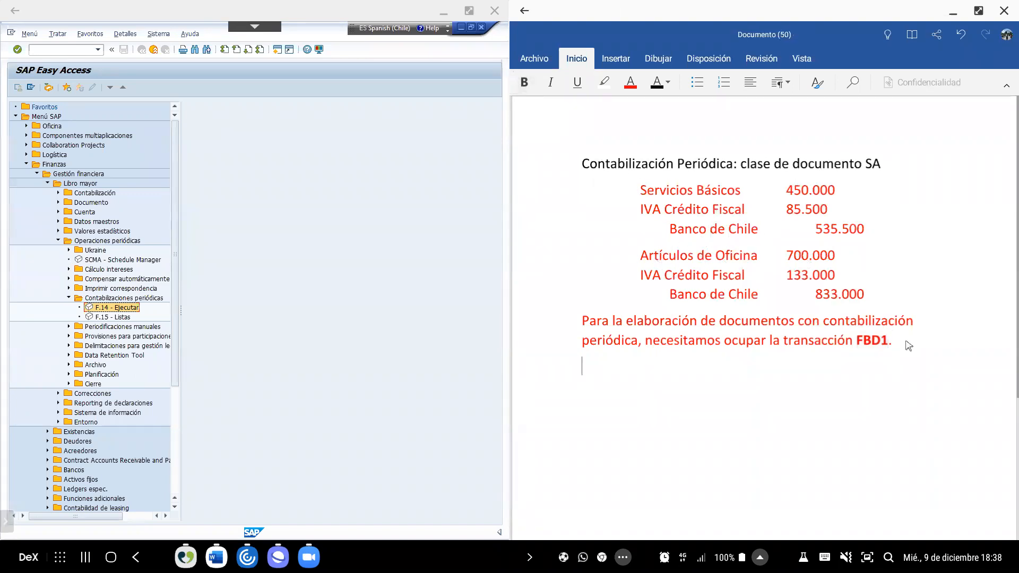
# - Run transaction FBD1 in SAP to open the header data screen for periodic postings
pyautogui.click(74, 50)
pyautogui.write('FBD1')
pyautogui.press('Return')
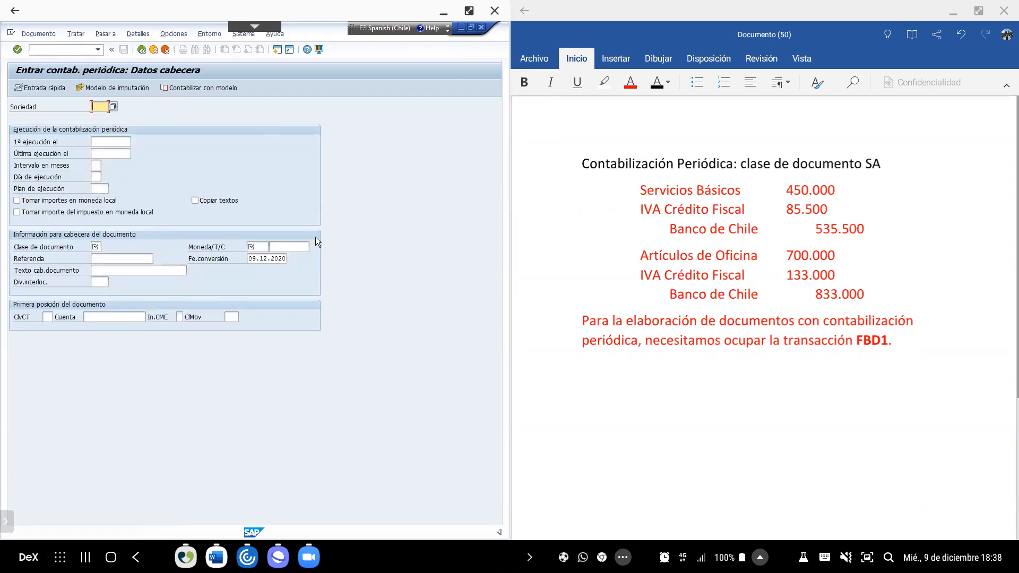
# - Set the Sociedad to 8000 (IDES Chile) from the list of company codes
pyautogui.click(113, 108)
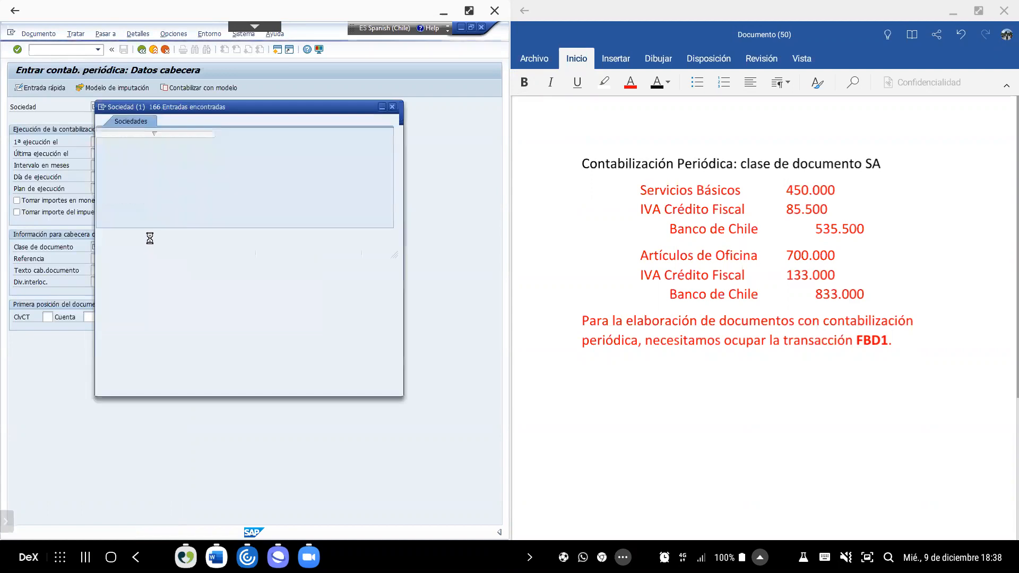
pyautogui.scroll(-8, 164, 318)
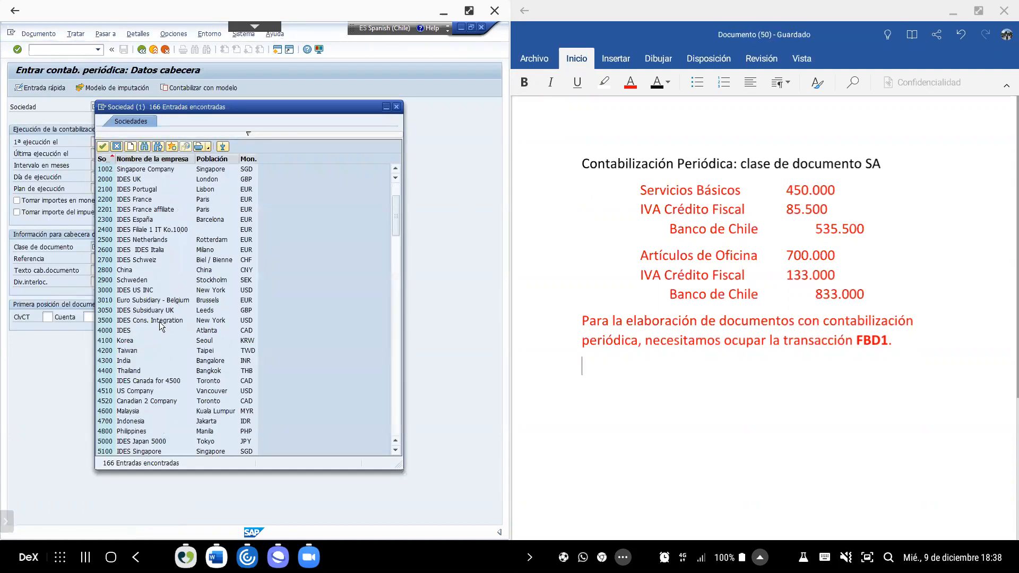
pyautogui.scroll(-7, 161, 320)
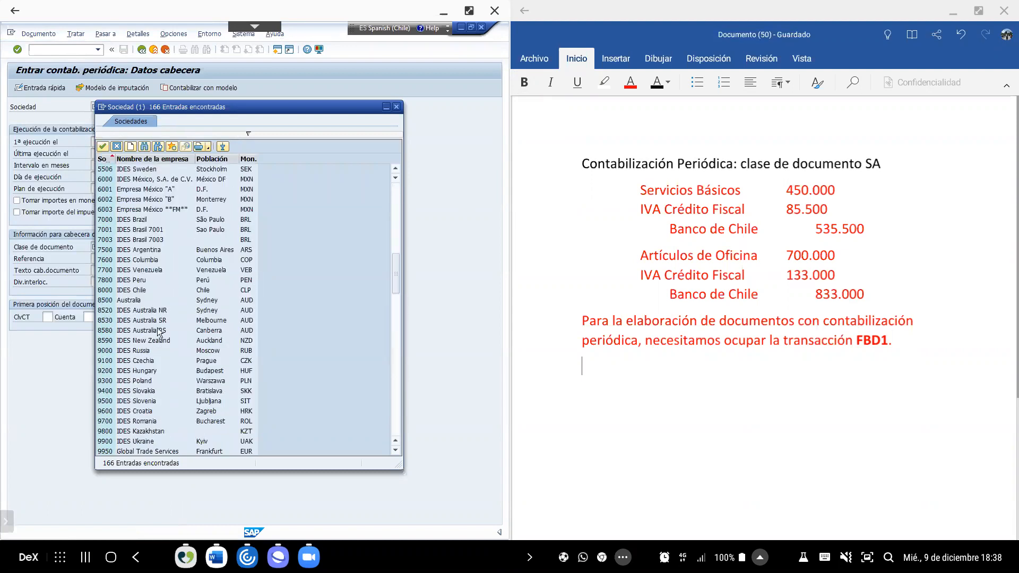
pyautogui.click(135, 293)
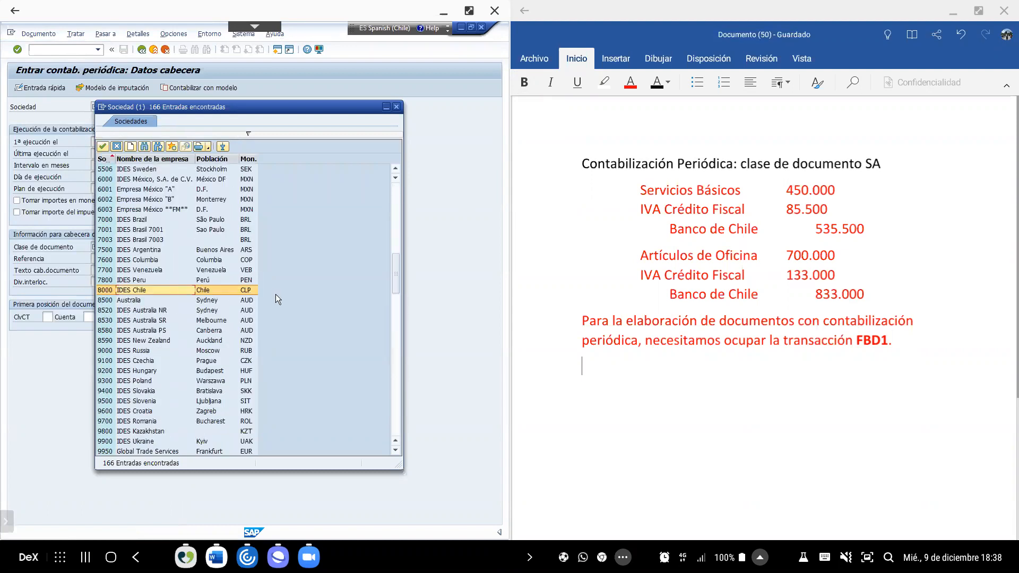
pyautogui.doubleClick(137, 292)
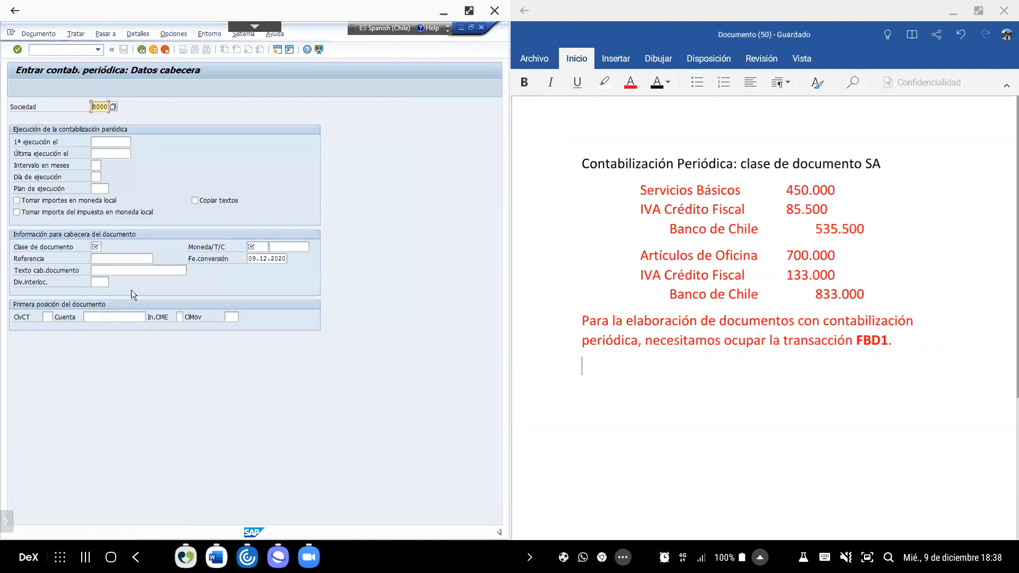
pyautogui.click(107, 142)
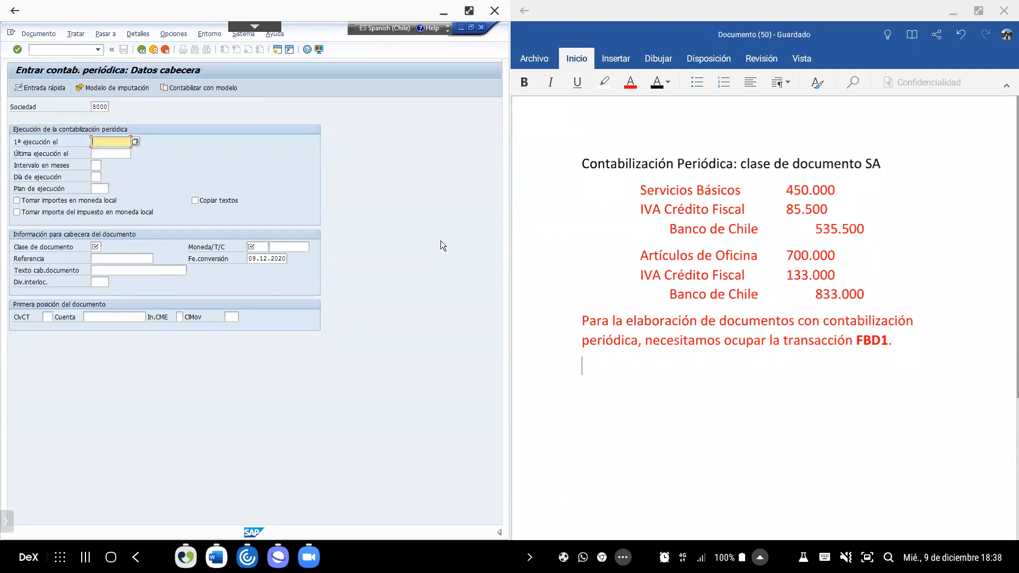
# - In the new Word paragraph, write "Estos documentos periódicos se ejecutarán cada vez, el día 09."
pyautogui.click(701, 403)
pyautogui.write('E')
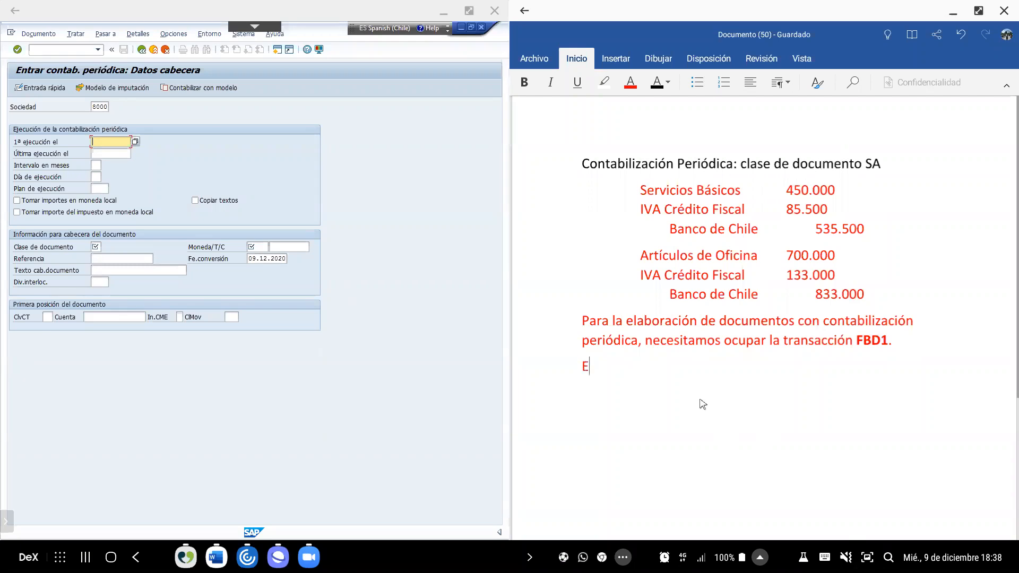
pyautogui.write('stos documentos periódicos')
pyautogui.write('s')
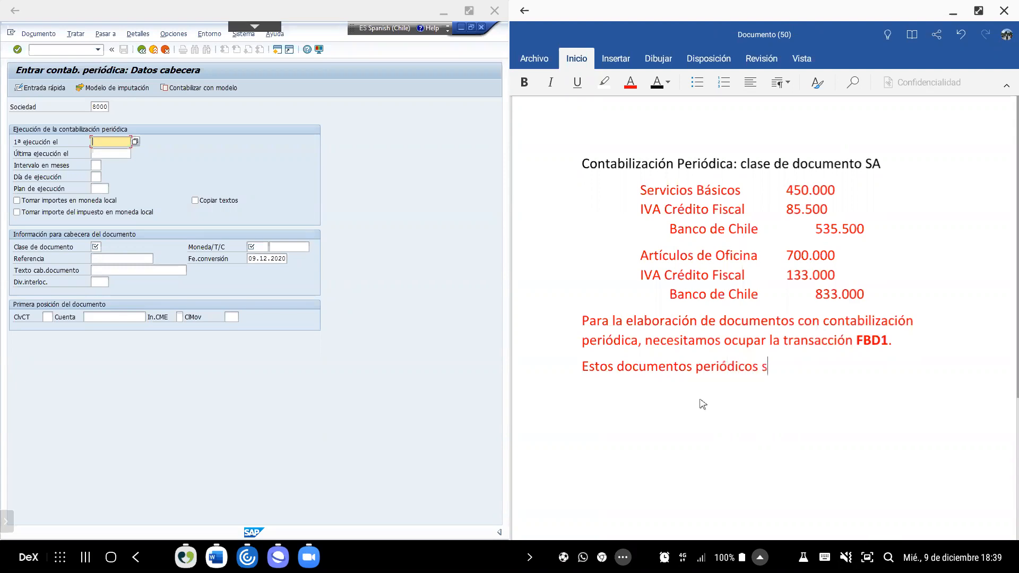
pyautogui.write('e ejecutarán ')
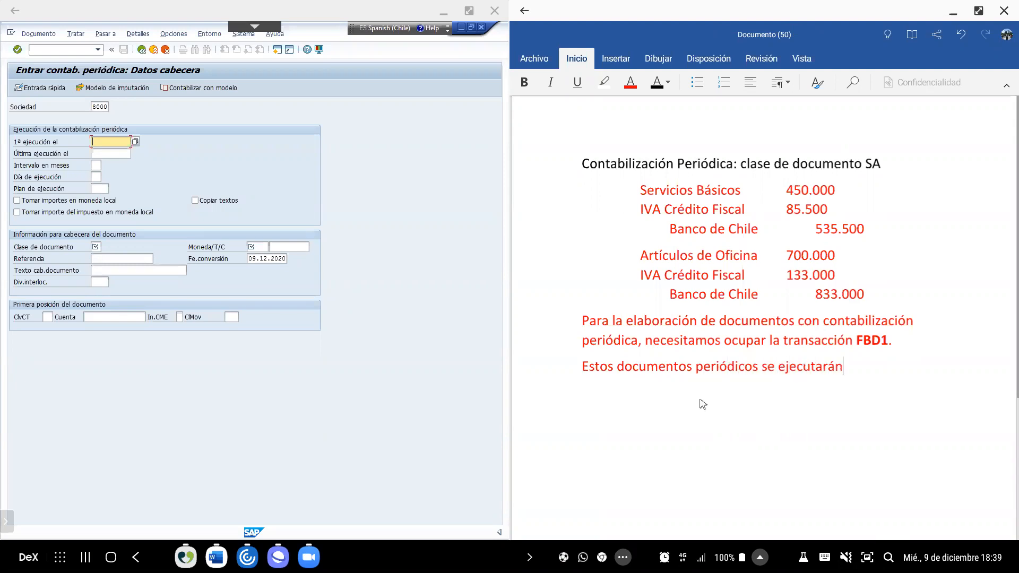
pyautogui.write('cada vez, el día 09.')
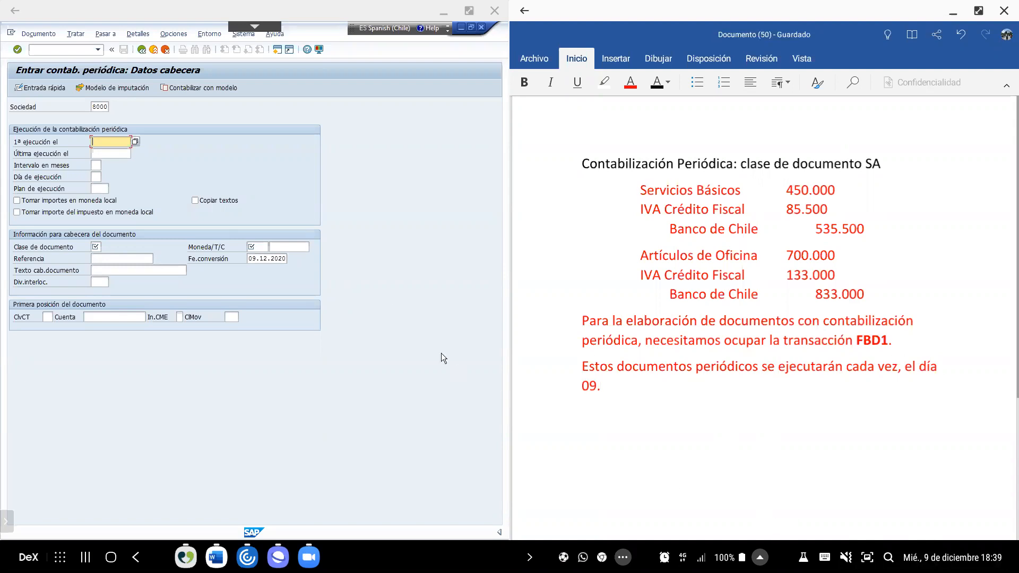
# - In the SAP posting header, set the first execution date to 09.12.2020 and the last execution date to 09.11.2021
pyautogui.click(101, 142)
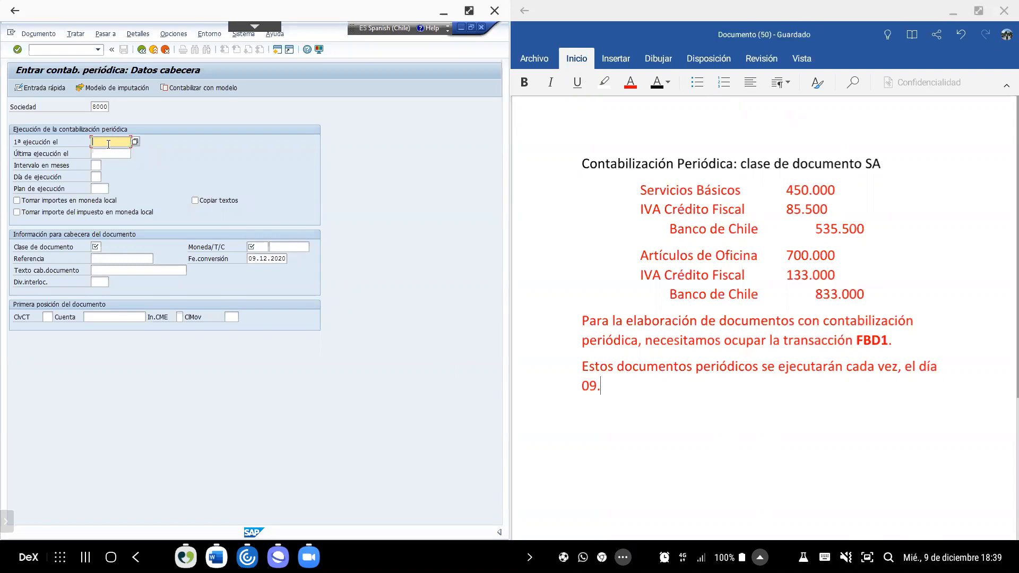
pyautogui.write('09.12.2020')
pyautogui.press('Tab')
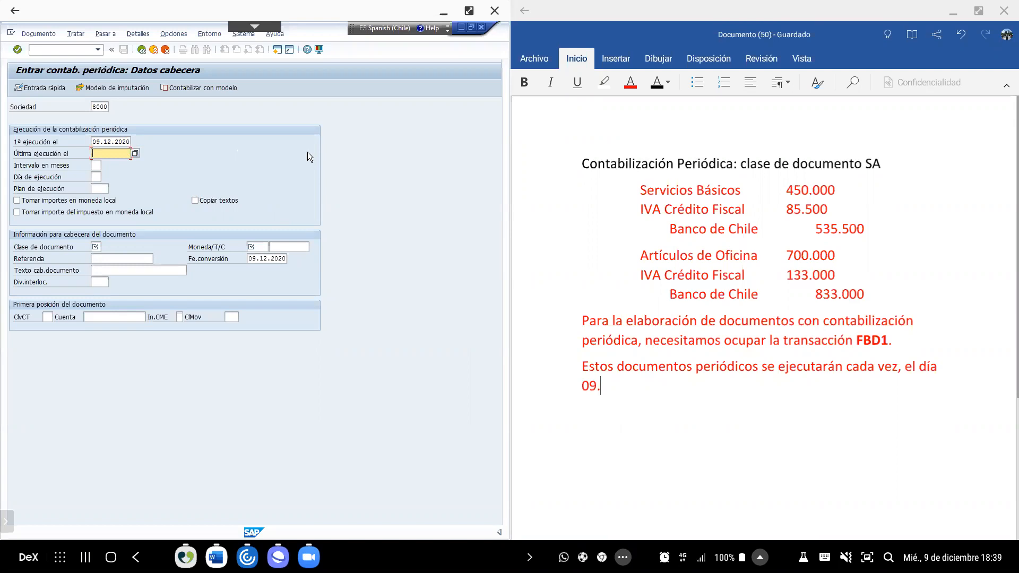
pyautogui.write('09.11.2021')
# - Set the interval in months to 01 (por mes) from its list of possible values
pyautogui.click(95, 165)
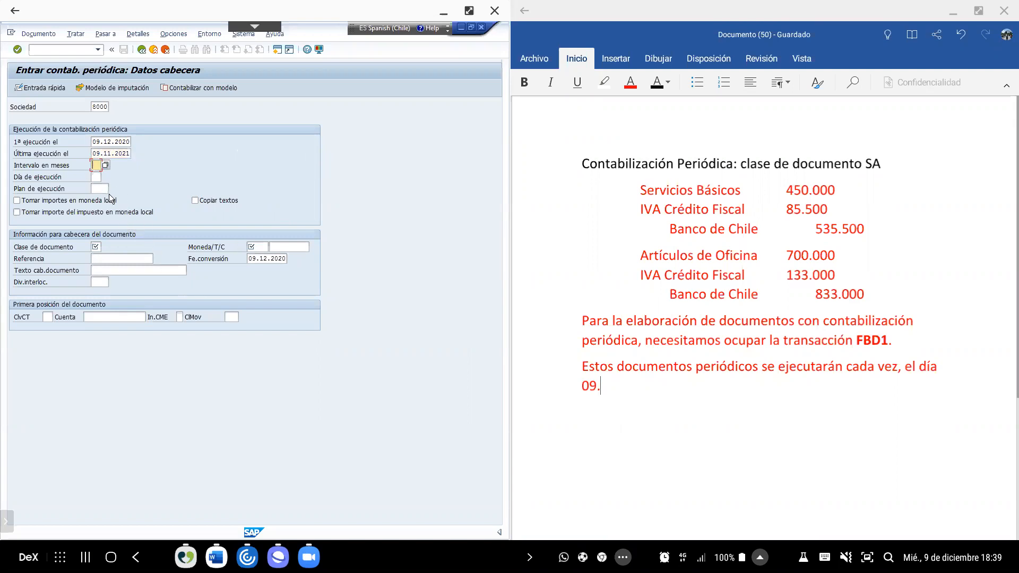
pyautogui.click(106, 165)
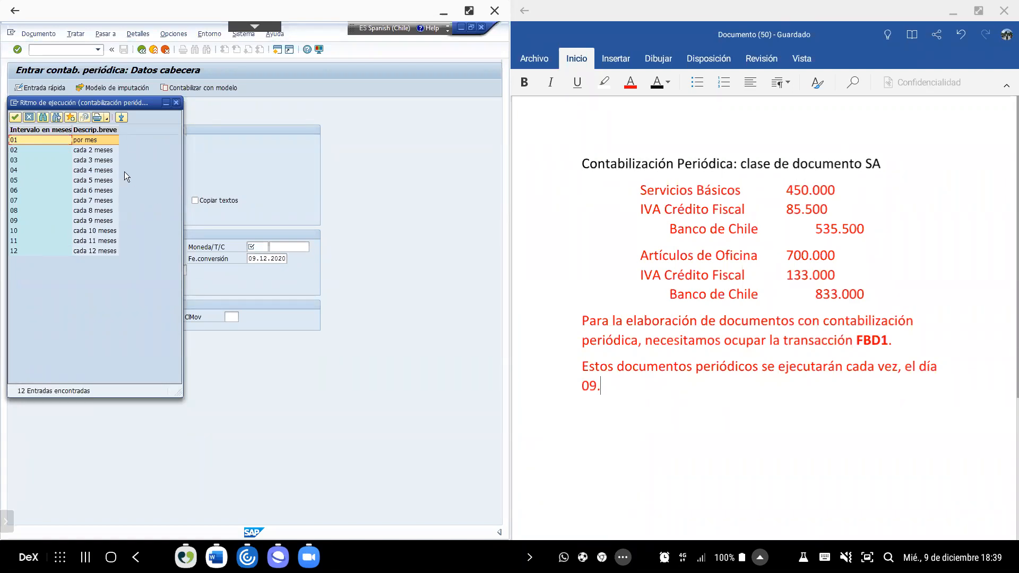
pyautogui.click(88, 150)
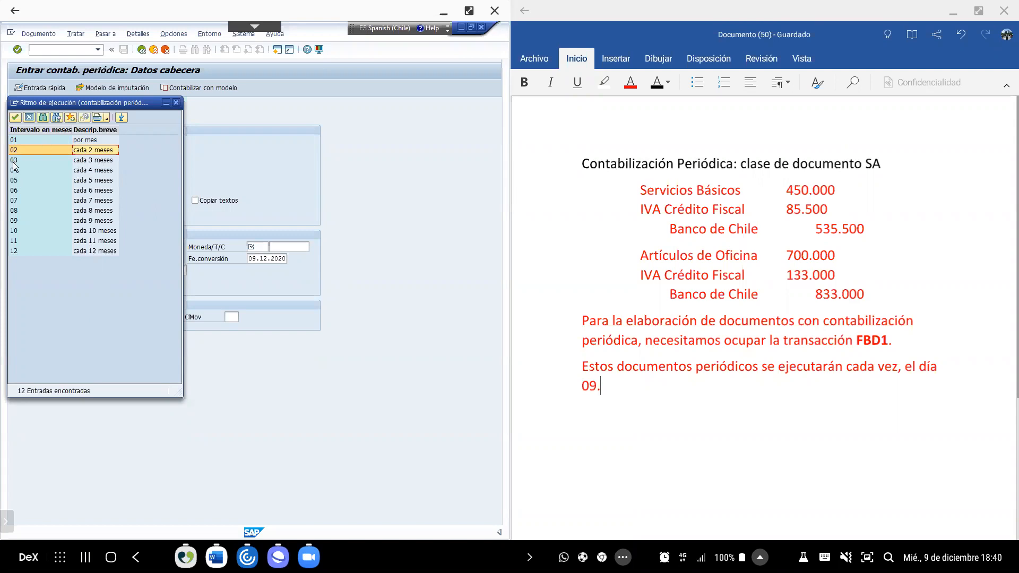
pyautogui.click(85, 141)
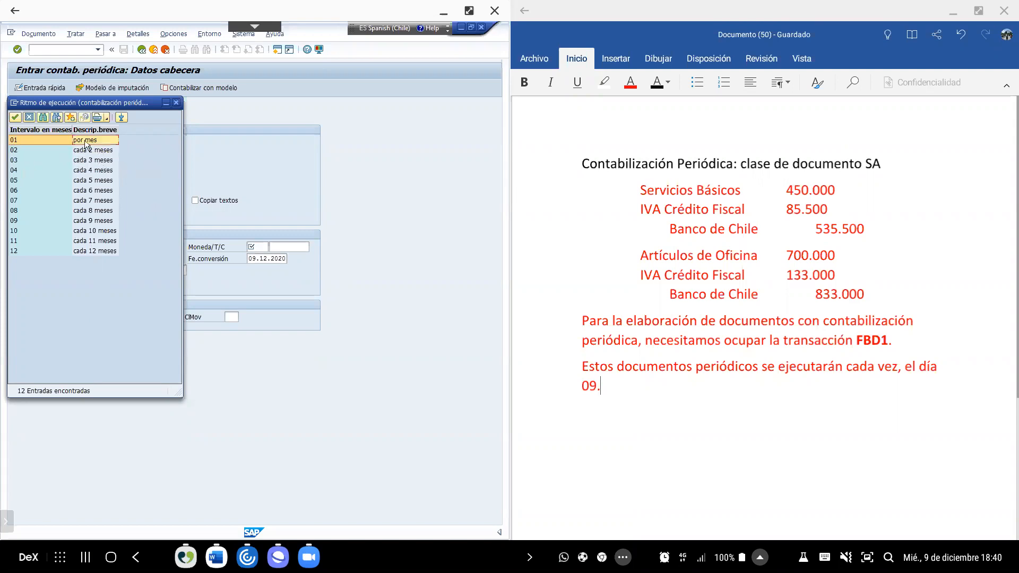
pyautogui.doubleClick(107, 141)
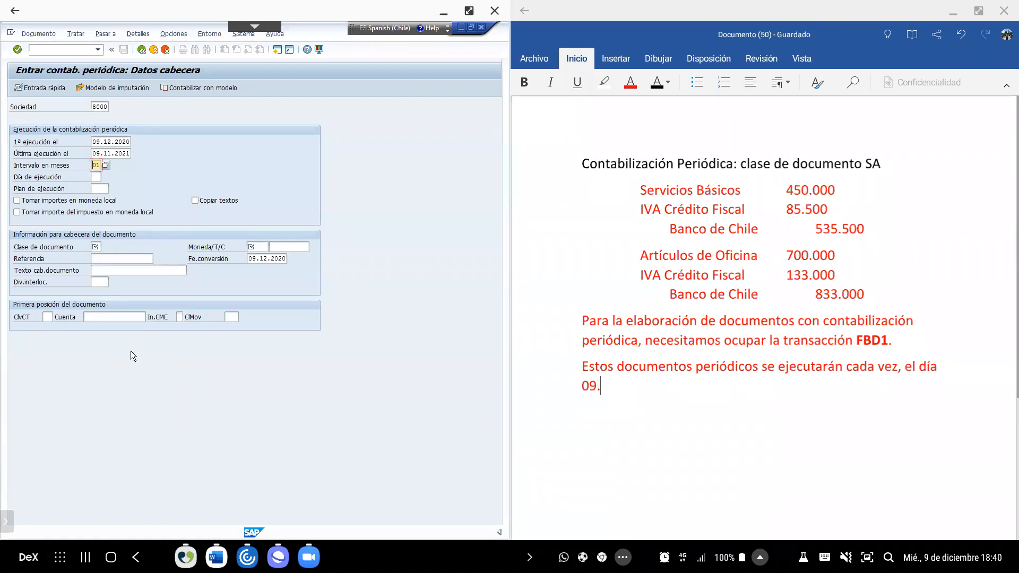
# - Set the document class to SA (Documento cta.mayor) from the list of document classes in the SAP header
pyautogui.click(641, 196)
pyautogui.click(603, 187)
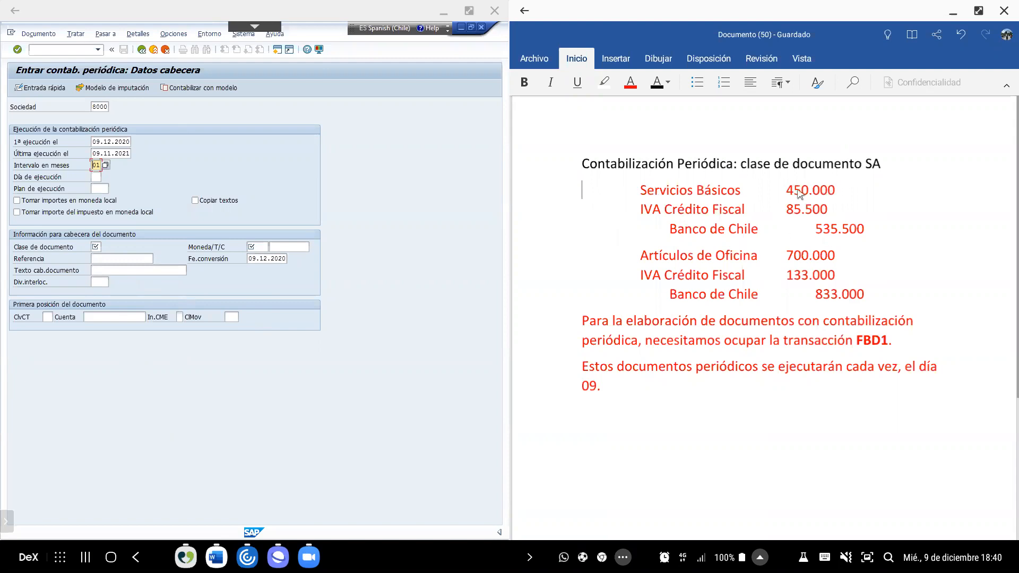
pyautogui.click(95, 247)
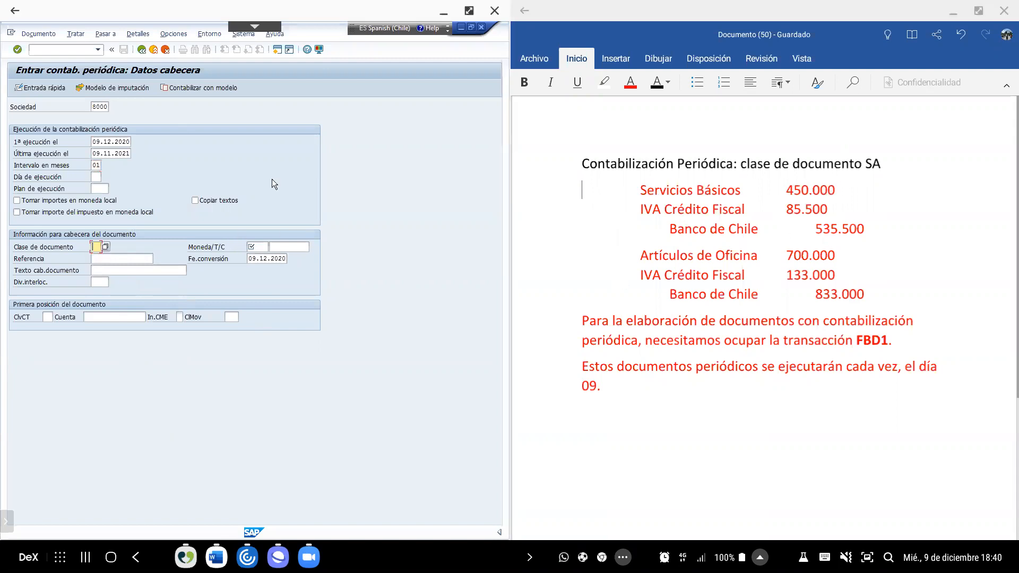
pyautogui.write('SA')
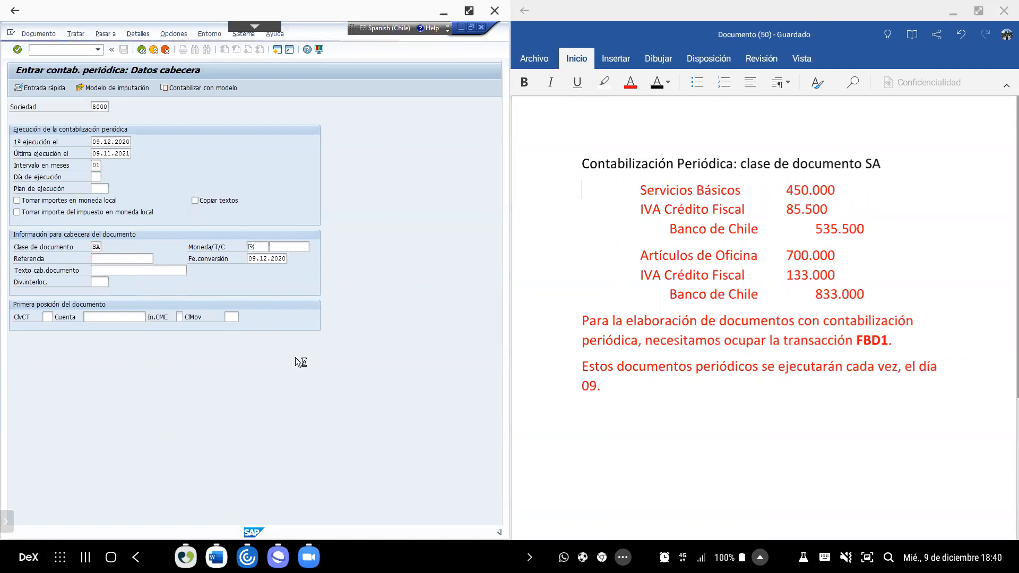
pyautogui.press('F4')
pyautogui.scroll(-10, 166, 393)
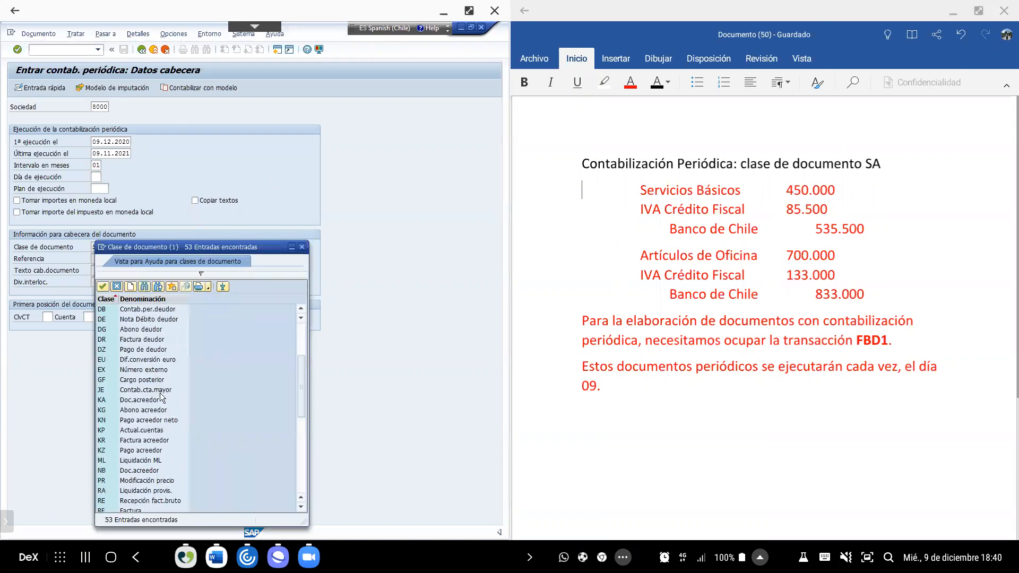
pyautogui.click(141, 391)
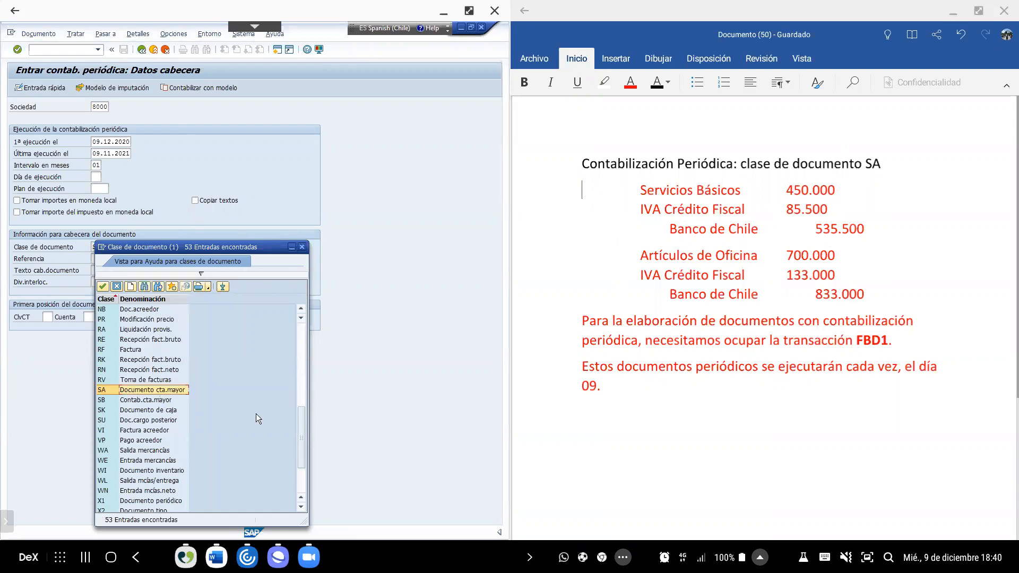
pyautogui.click(309, 557)
pyautogui.moveTo(250, 560)
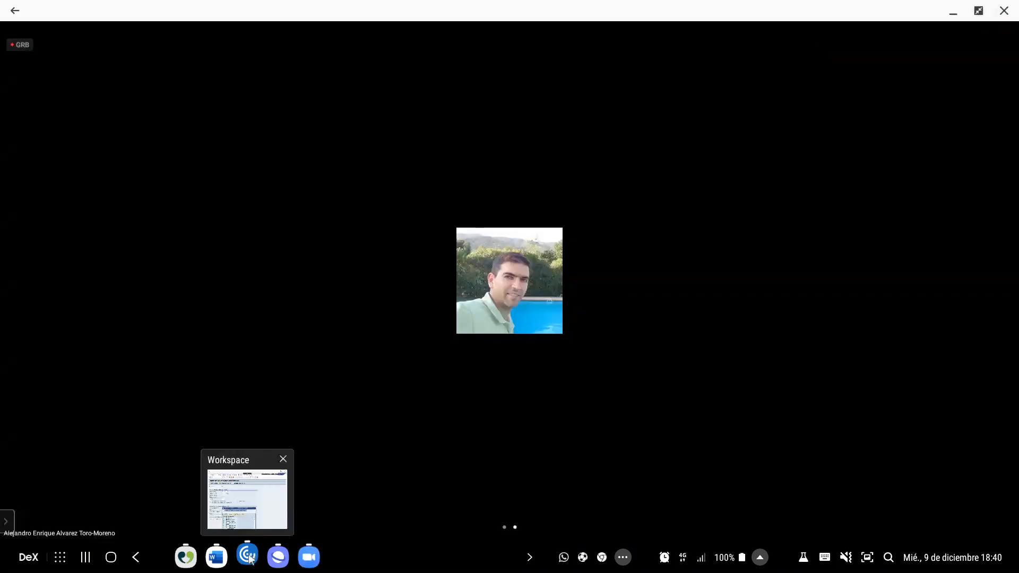
pyautogui.click(480, 446)
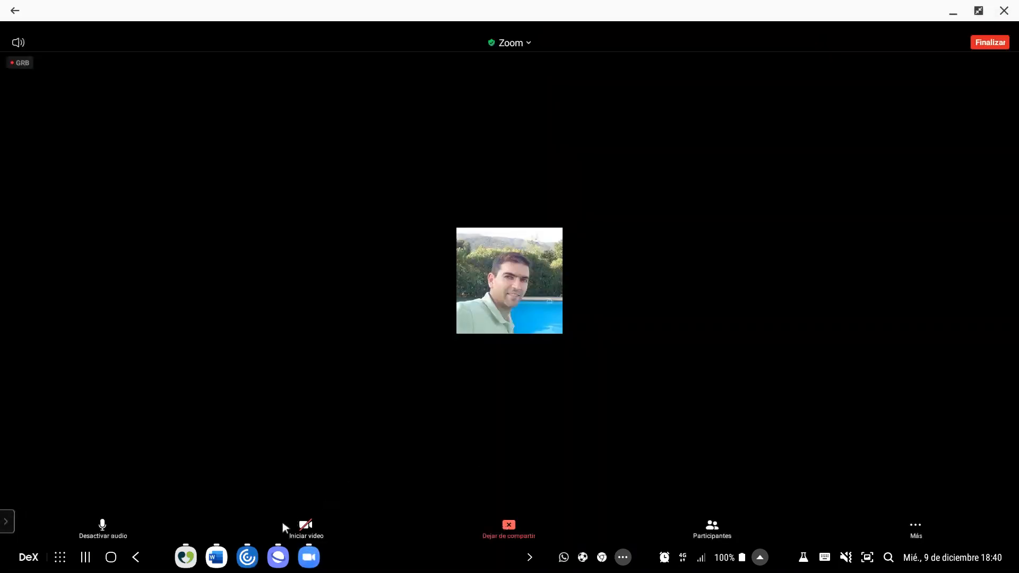
pyautogui.click(249, 557)
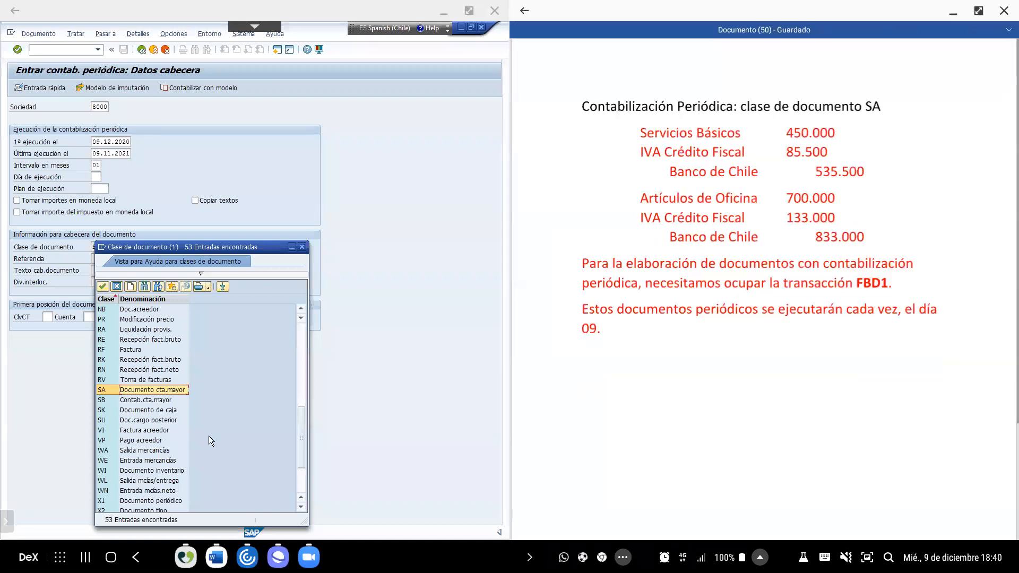
pyautogui.doubleClick(158, 388)
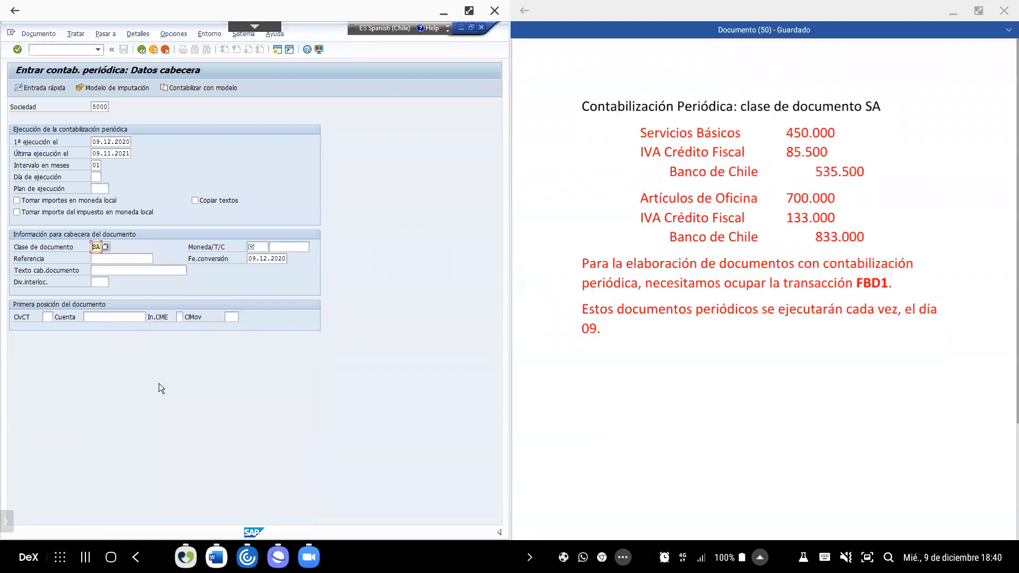
# - Enter the document header text "Por servicios básicos" and set the currency to CLP
pyautogui.click(123, 270)
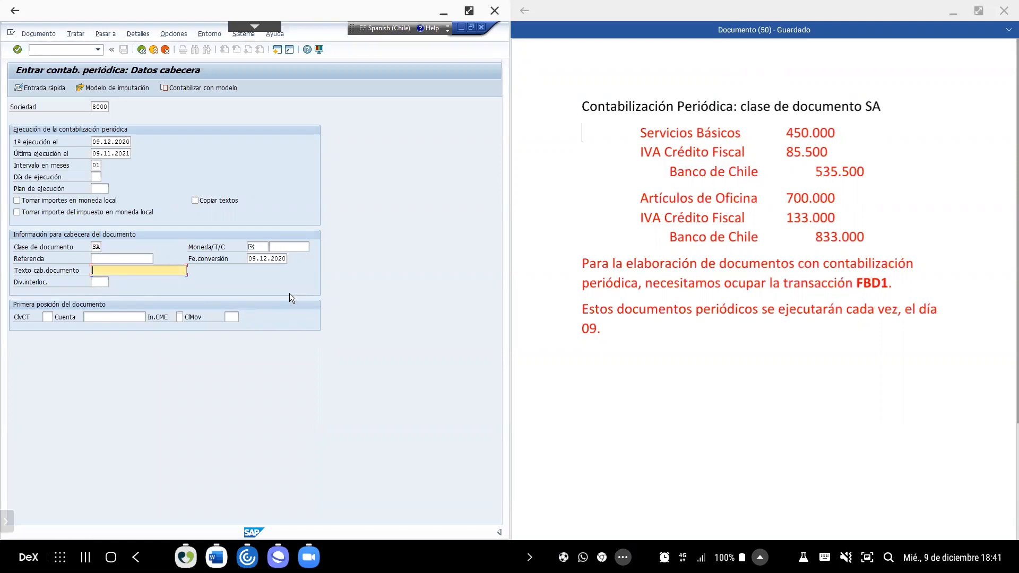
pyautogui.write('Por servicios básicos')
pyautogui.click(258, 246)
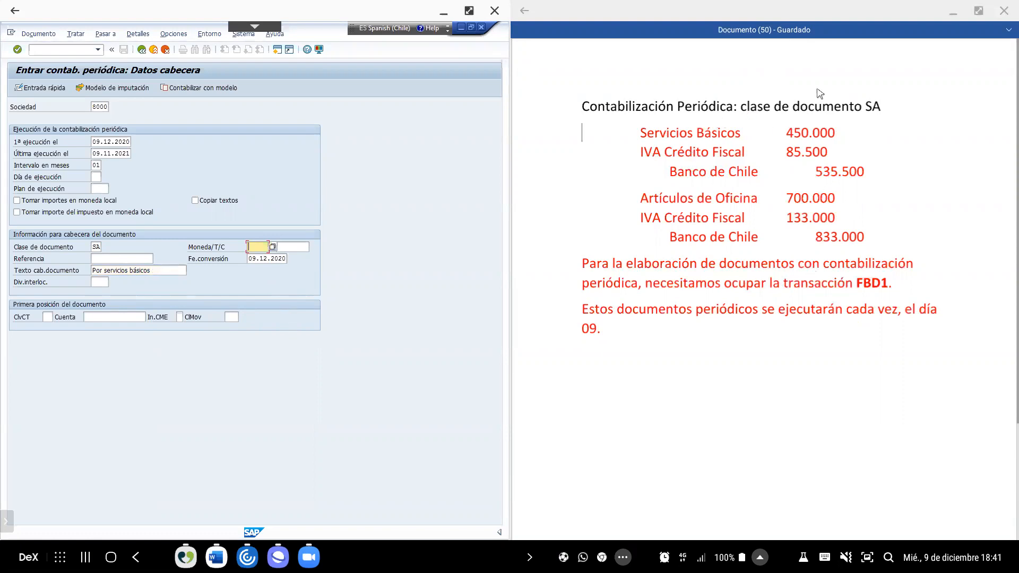
pyautogui.write('CLP')
# - In the Word heading, make the document class "SA" bold
pyautogui.click(865, 107)
pyautogui.hotkey('shift', 'Right')
pyautogui.hotkey('shift', 'Right')
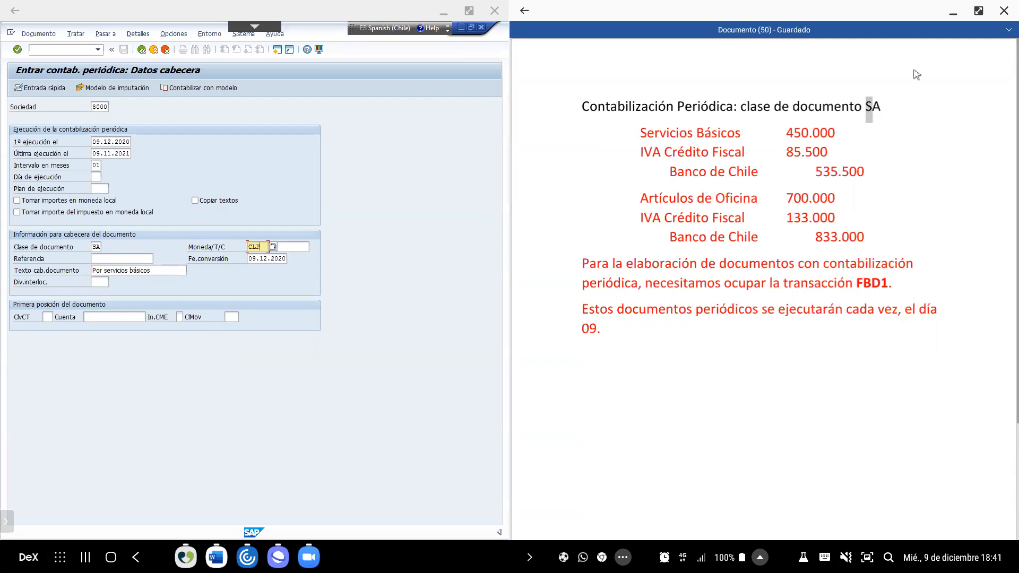
pyautogui.click(1004, 34)
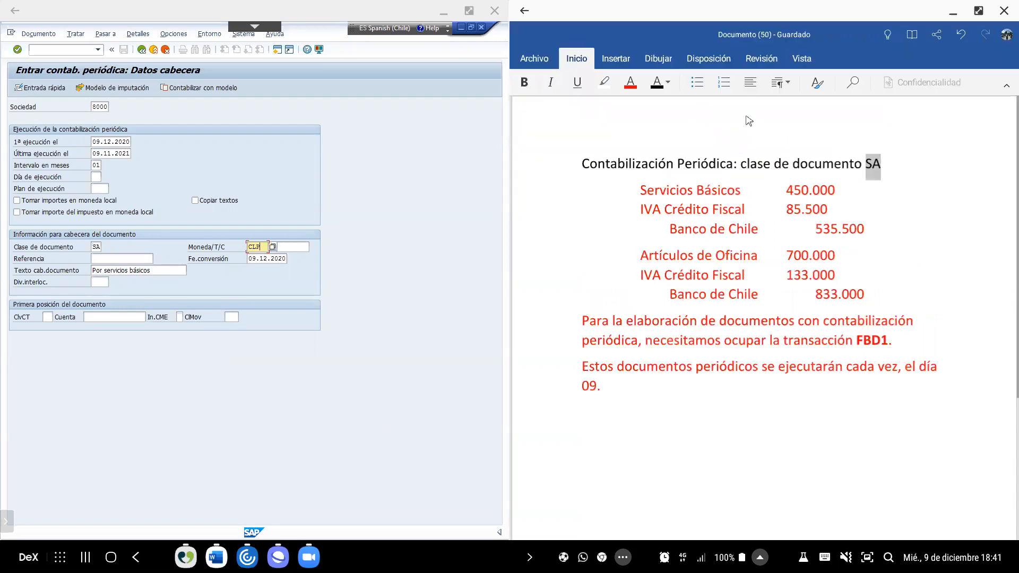
pyautogui.click(524, 82)
pyautogui.click(758, 246)
# - For the first SAP line item, set posting key 40 and pick account 207005 (Servicios Básicos - 005) by searching accounts with keyword 005
pyautogui.click(48, 317)
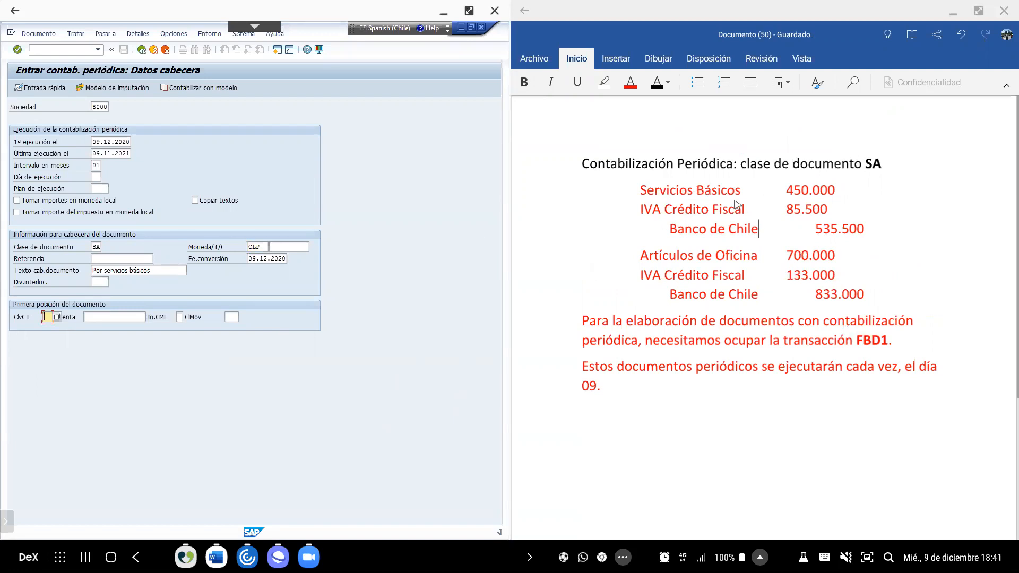
pyautogui.write('40')
pyautogui.click(108, 318)
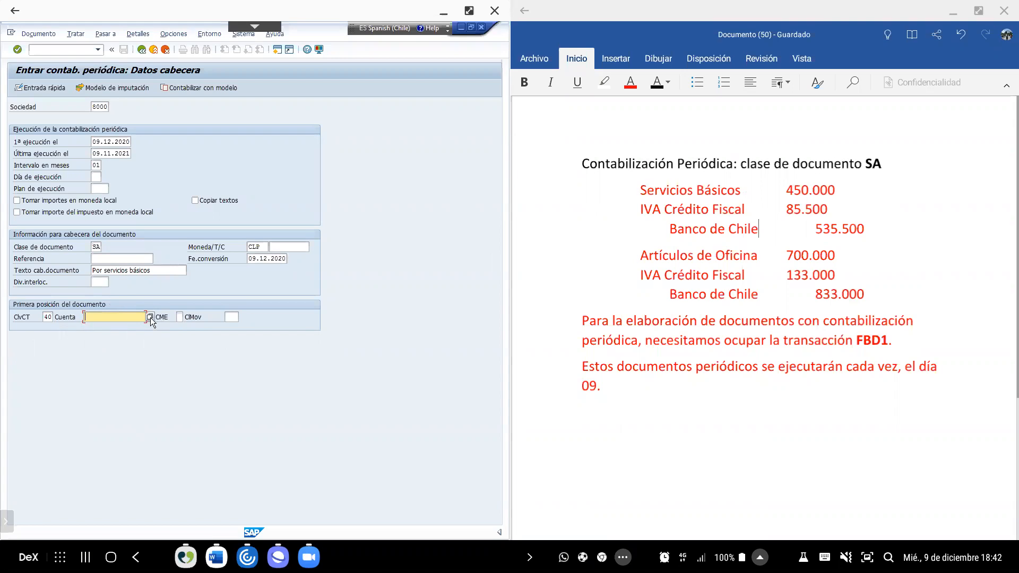
pyautogui.click(150, 317)
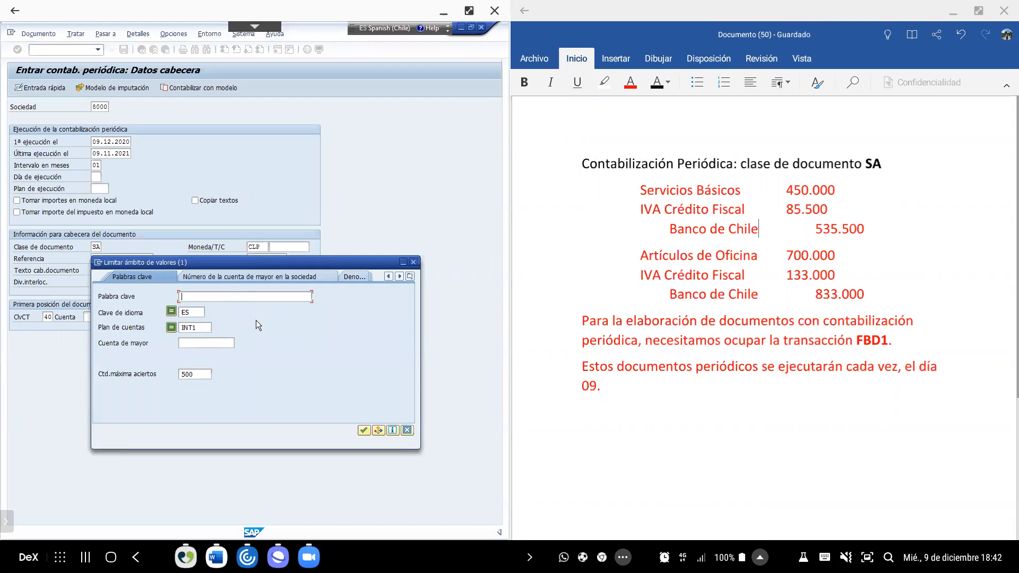
pyautogui.write('005')
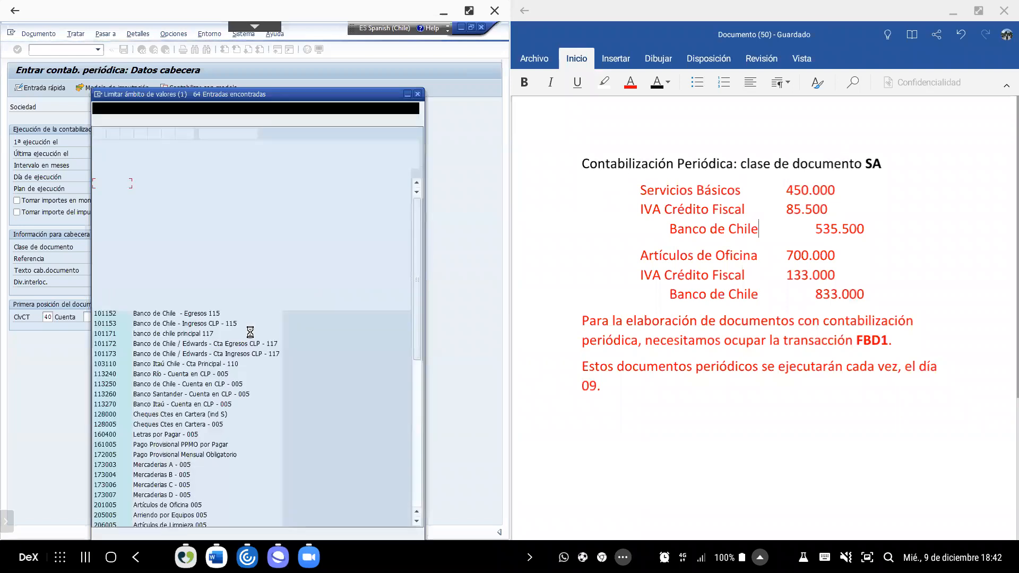
pyautogui.scroll(-3, 205, 384)
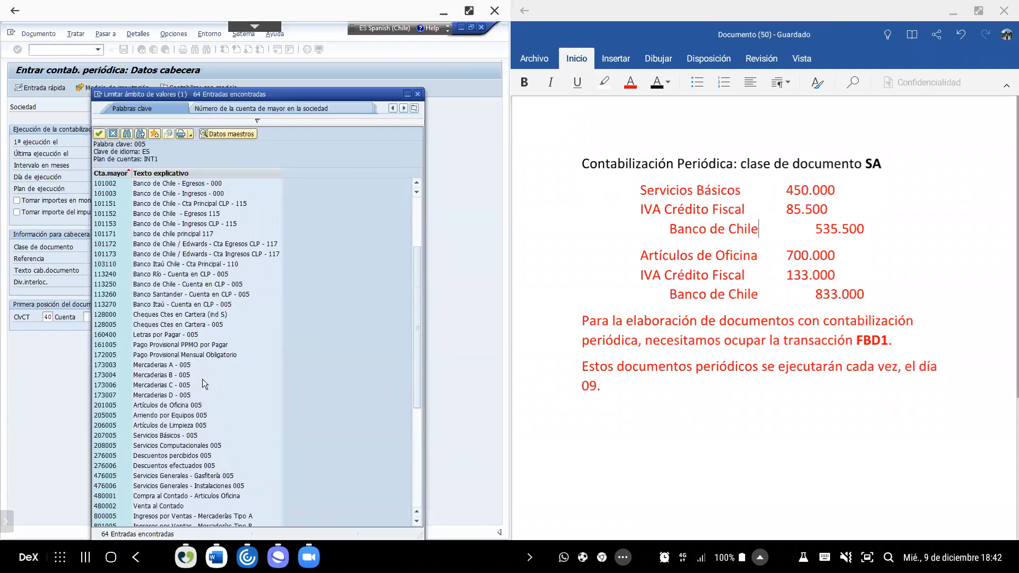
pyautogui.scroll(-6, 205, 383)
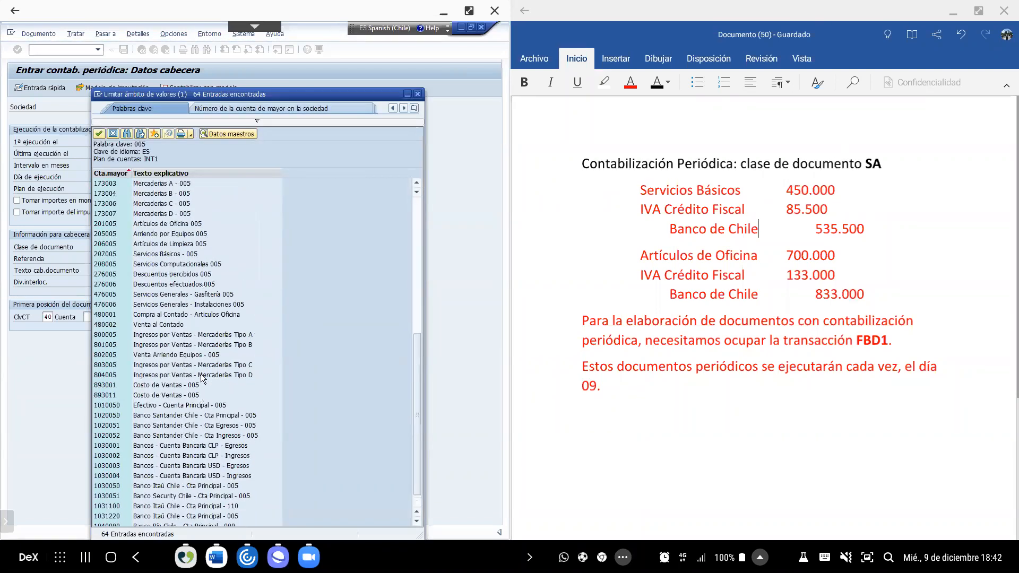
pyautogui.click(159, 256)
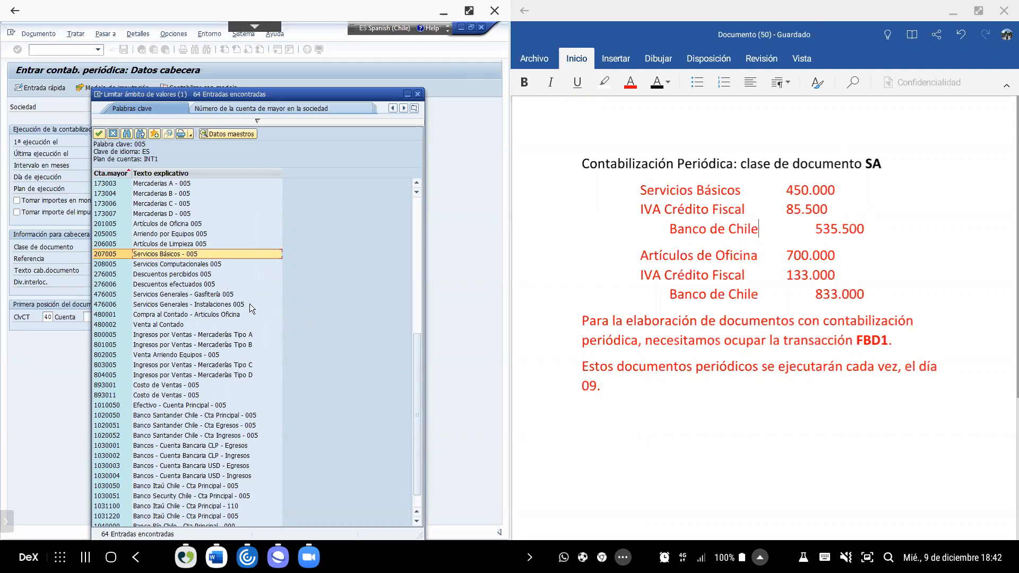
pyautogui.doubleClick(154, 255)
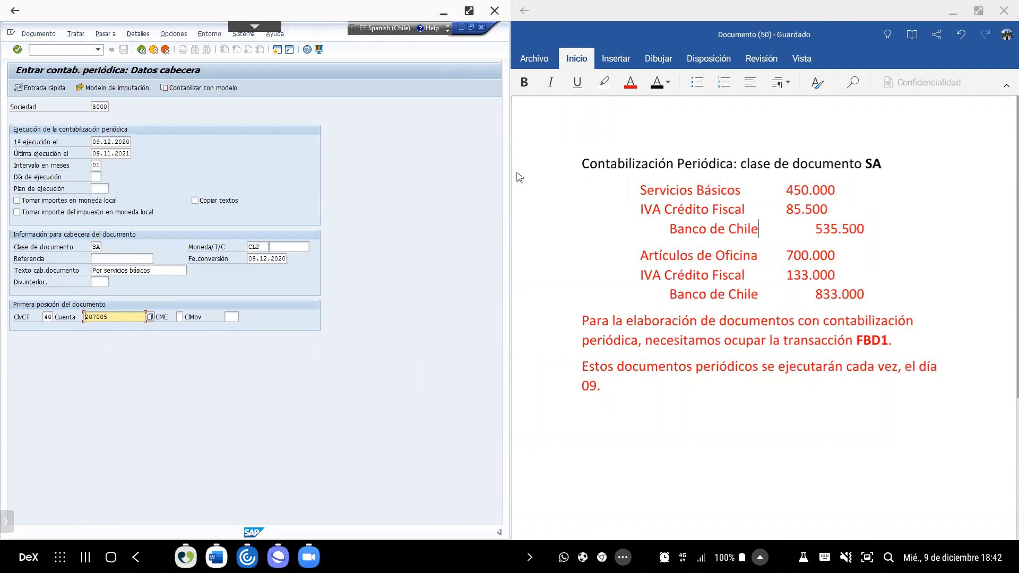
# - In Word, add "(207005)" after Servicios Básicos and remove the extra tab before its 450.000 amount
pyautogui.click(746, 195)
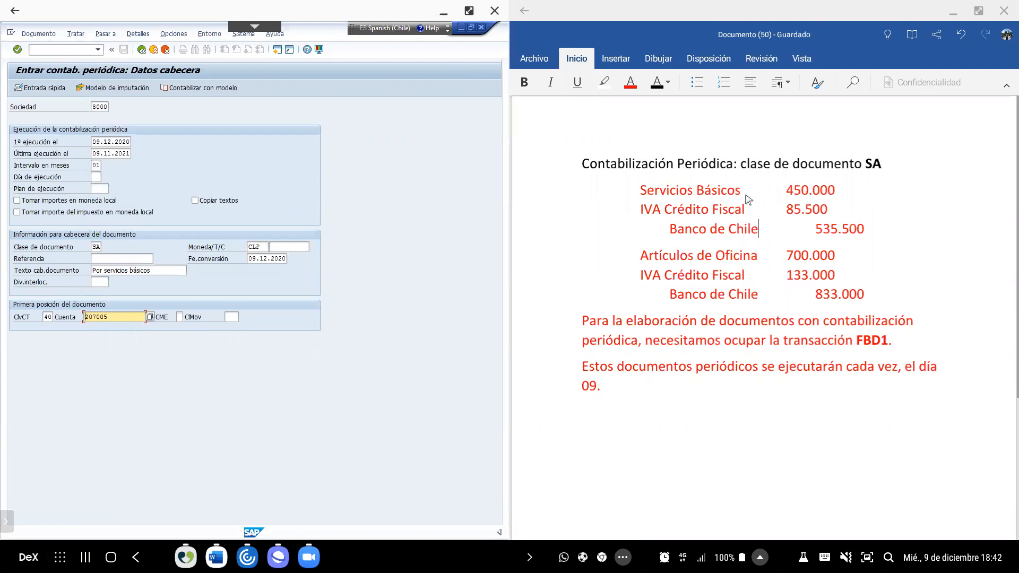
pyautogui.write('*207005(')
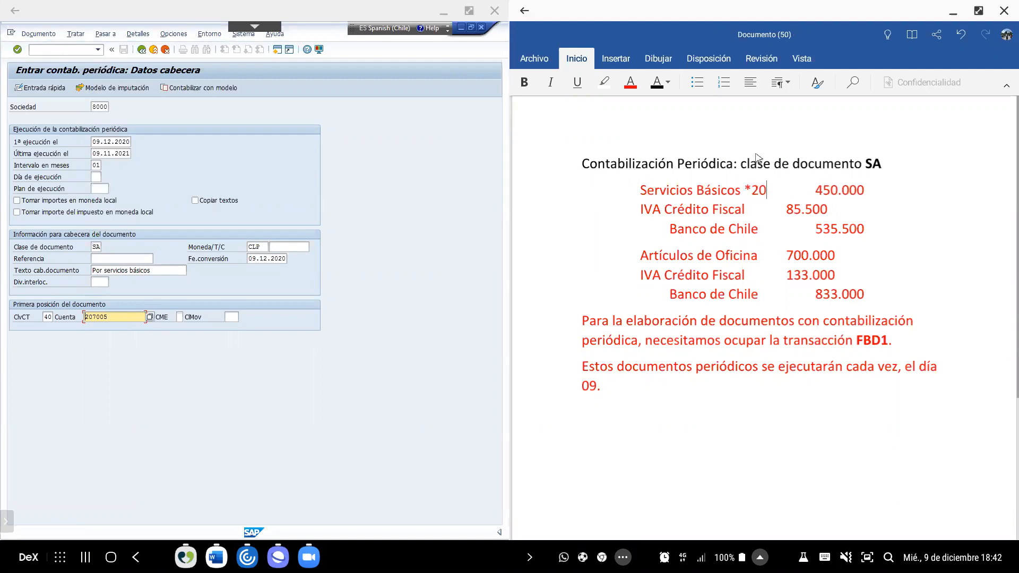
pyautogui.press('BackSpace')
pyautogui.press('BackSpace')
pyautogui.press('BackSpace')
pyautogui.press('BackSpace')
pyautogui.press('BackSpace')
pyautogui.press('BackSpace')
pyautogui.press('BackSpace')
pyautogui.press('BackSpace')
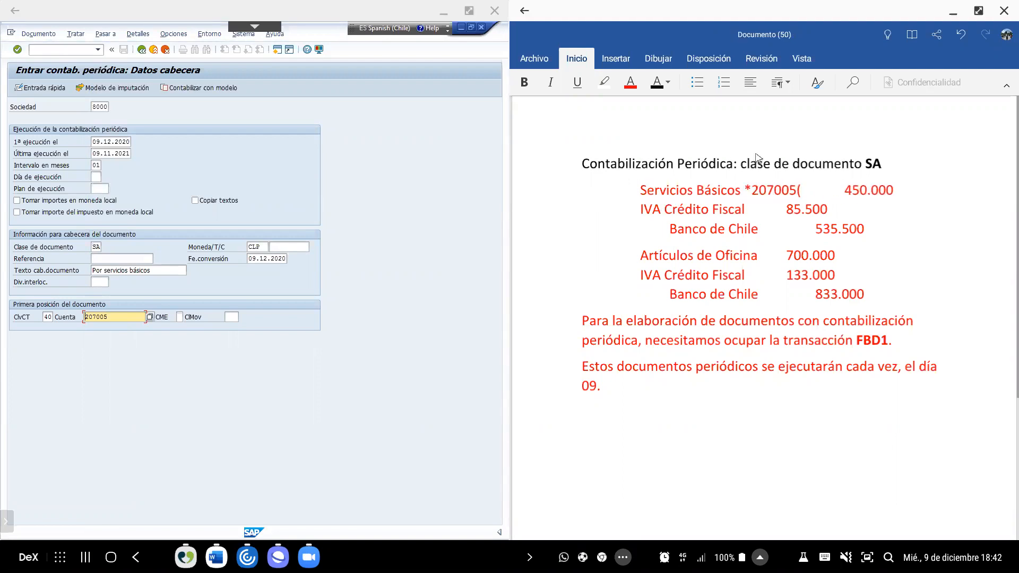
pyautogui.write('(207005)')
pyautogui.press('Delete')
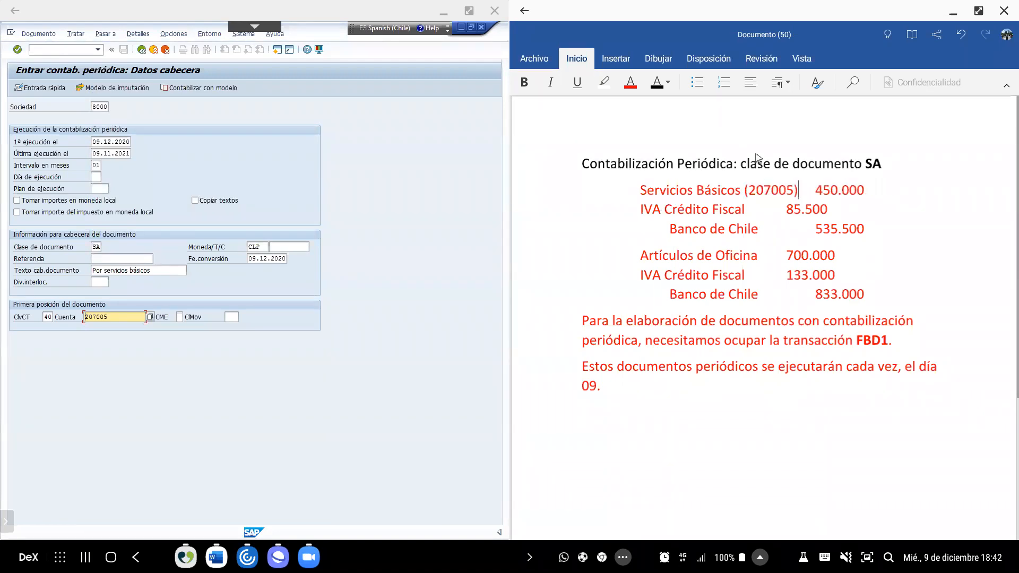
# - Align the first entry's 85.500 amount for IVA Crédito Fiscal with 450.000 by adding one tab stop before it
pyautogui.press('Down')
pyautogui.press('Left')
pyautogui.press('Left')
pyautogui.press('Tab')
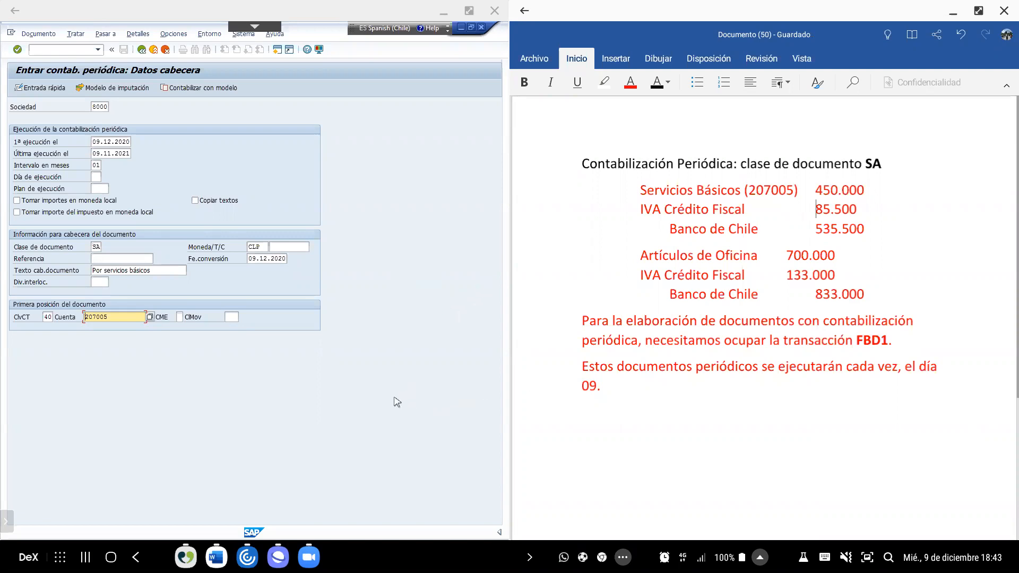
# - Confirm the SAP header and enter line item 1 with amount 535500, tax indicator C4 (IVA Crédito Fiscal - 19%) and tax calculation enabled
pyautogui.click(130, 318)
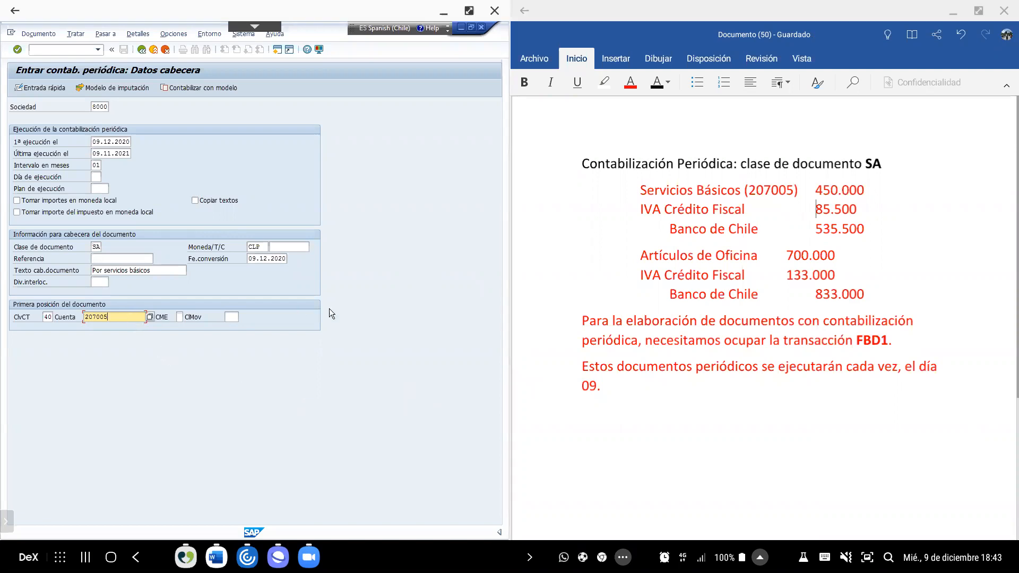
pyautogui.press('Return')
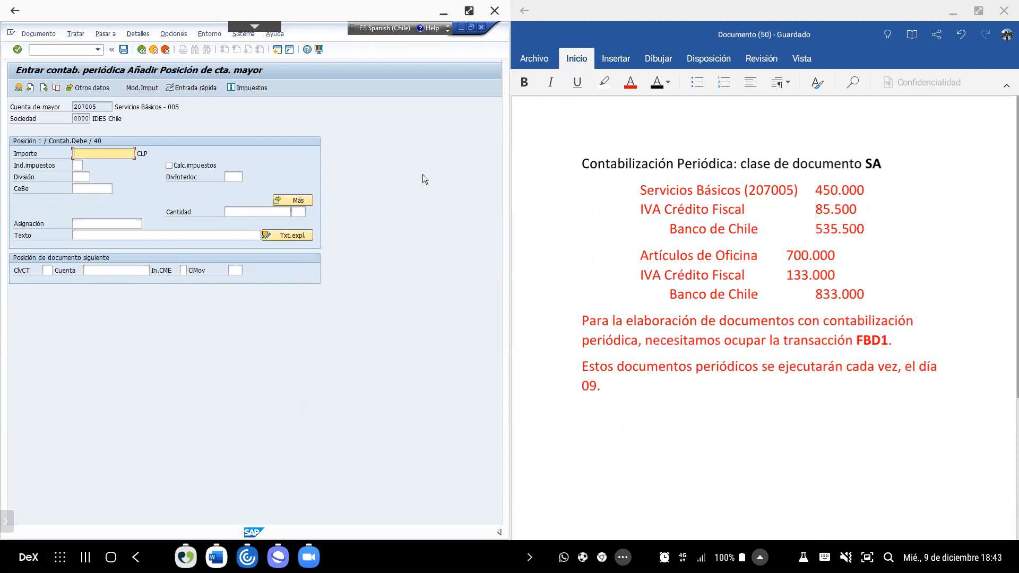
pyautogui.write('535500')
pyautogui.click(75, 165)
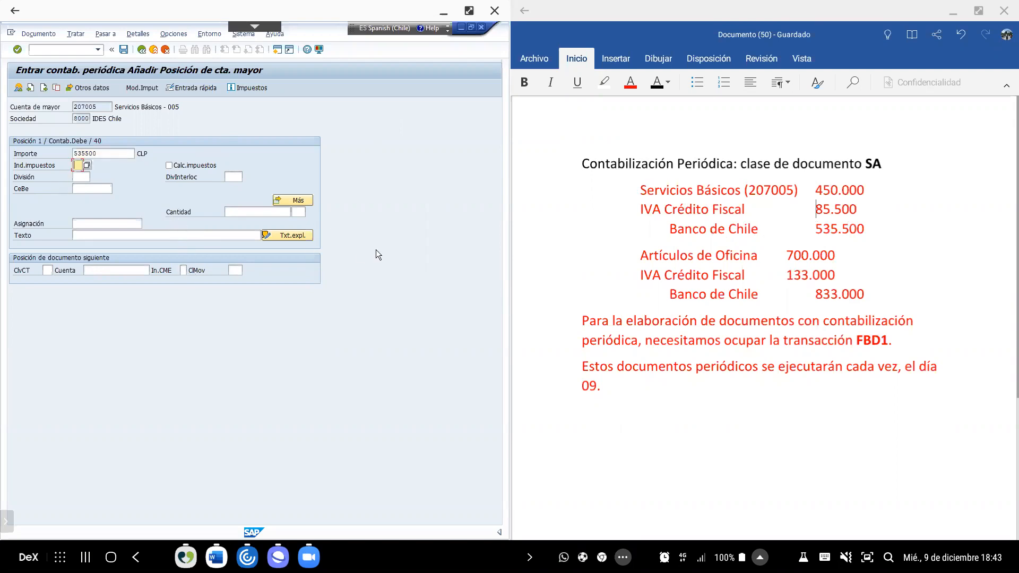
pyautogui.click(87, 165)
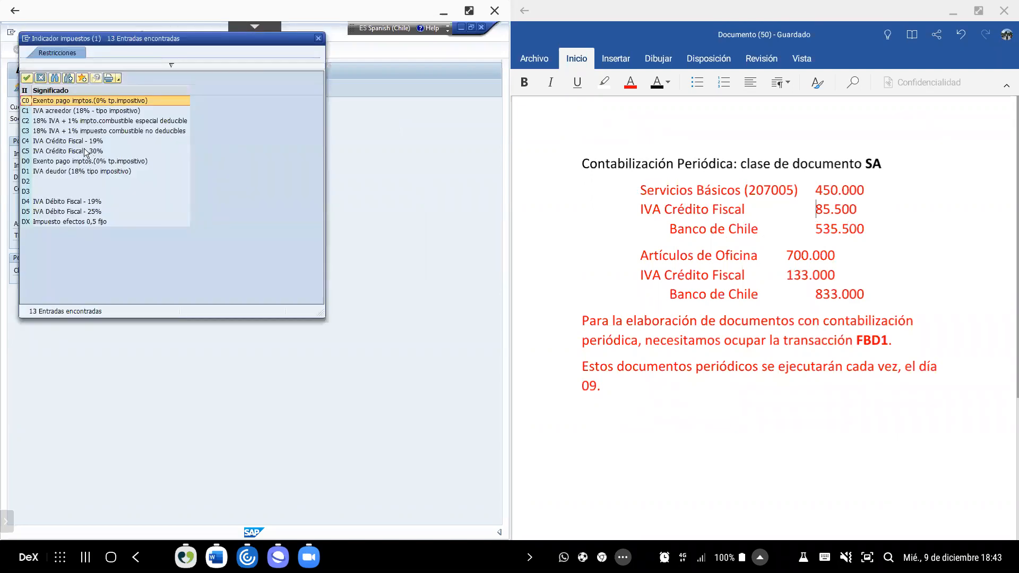
pyautogui.click(79, 141)
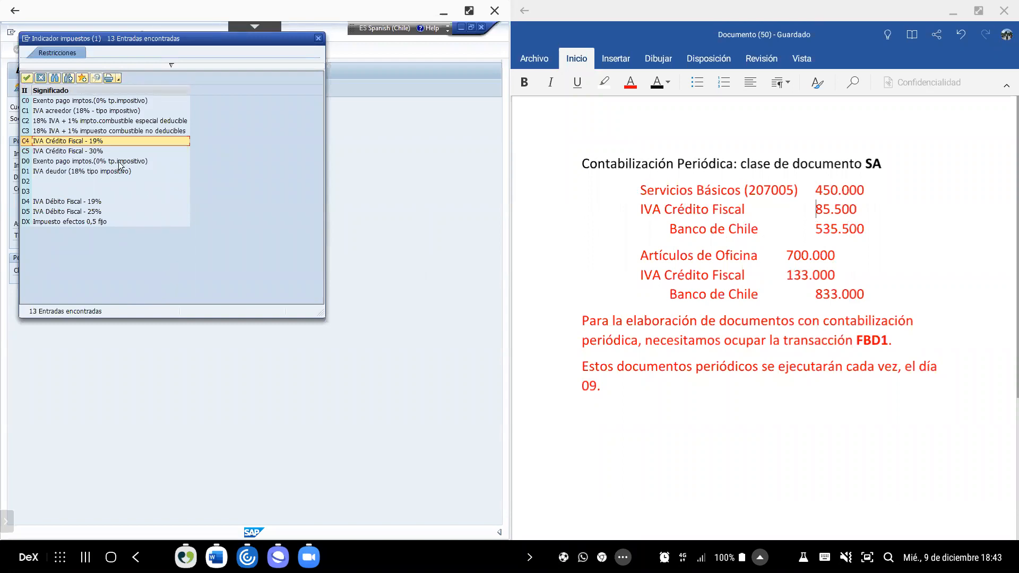
pyautogui.doubleClick(89, 141)
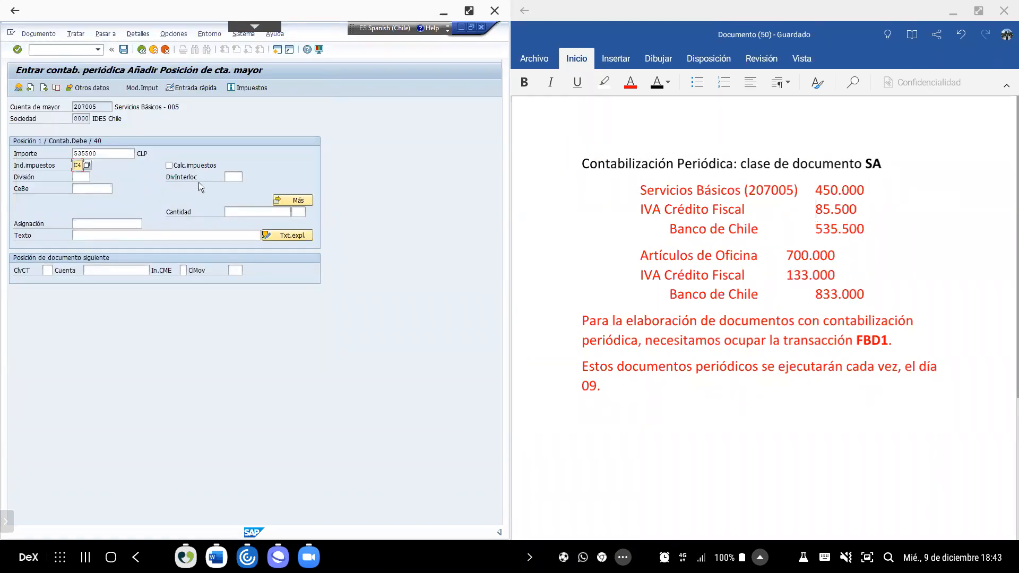
pyautogui.click(176, 166)
pyautogui.press('Return')
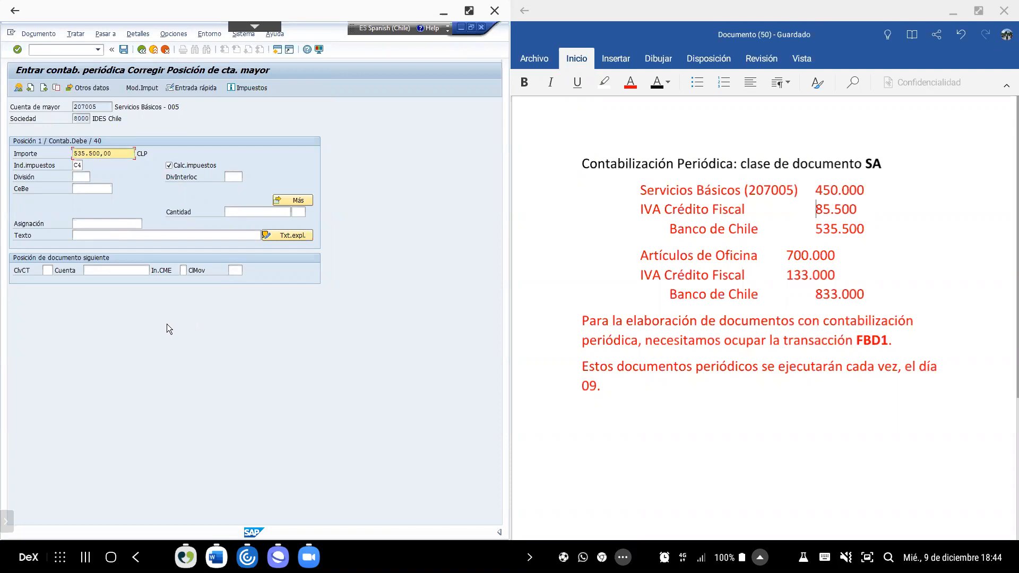
# - In Word, indent the first entry's 535.500 amount for Banco de Chile by one more tab stop
pyautogui.click(47, 270)
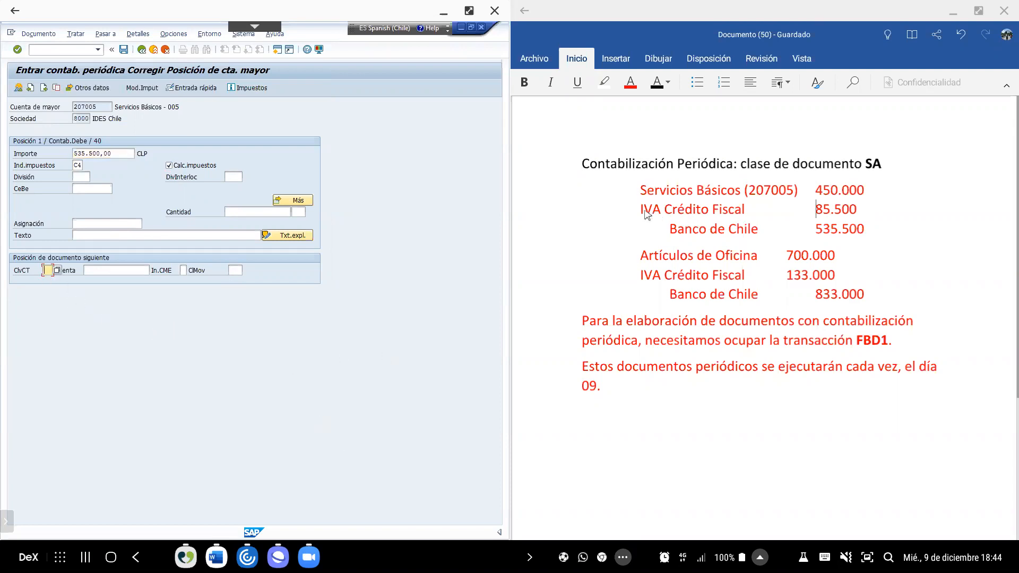
pyautogui.click(816, 233)
pyautogui.press('Tab')
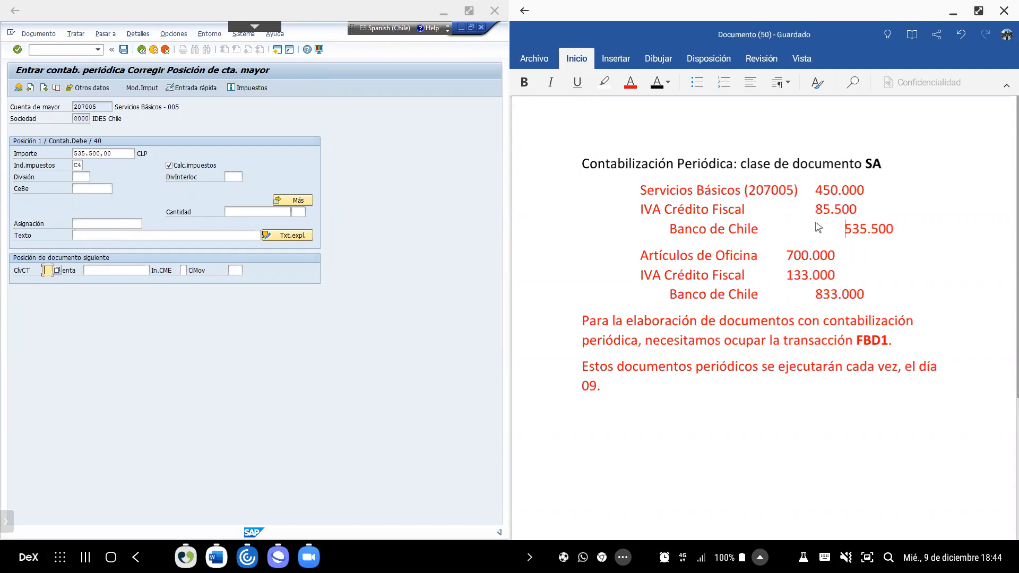
# - Set the next line item's posting key to 50 in SAP and search the G/L accounts by keyword 005
pyautogui.click(93, 337)
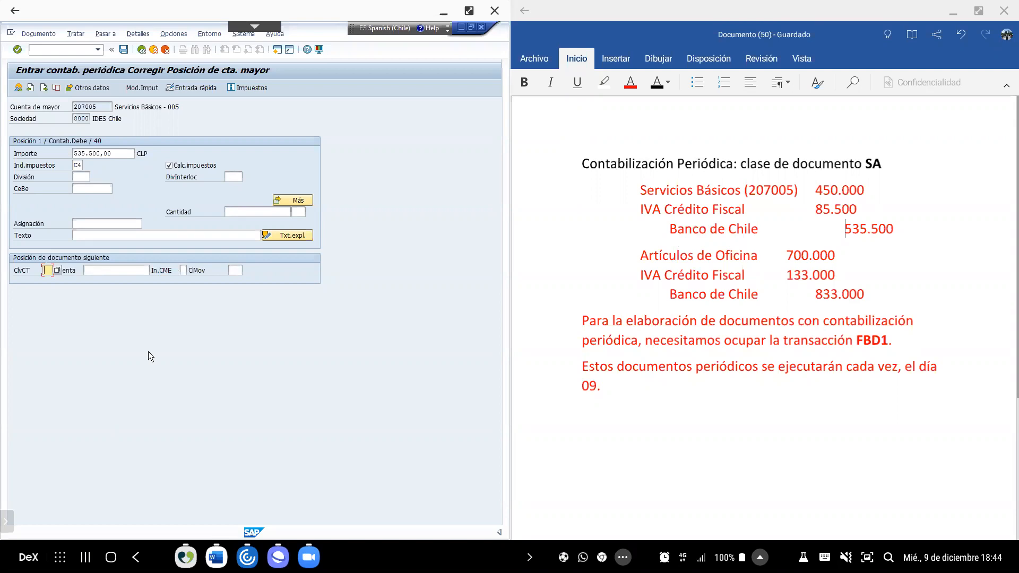
pyautogui.write('50')
pyautogui.press('Tab')
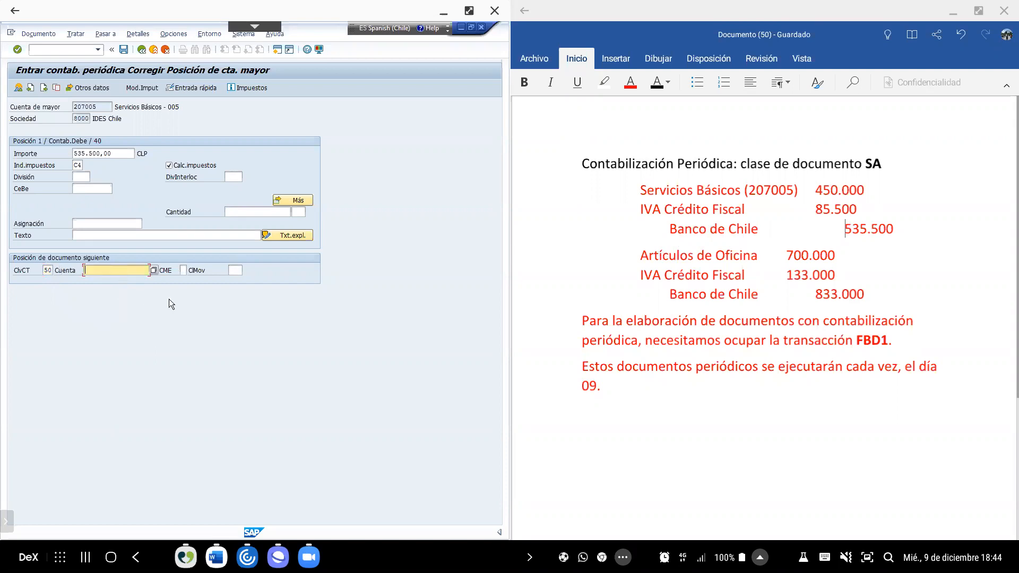
pyautogui.click(154, 270)
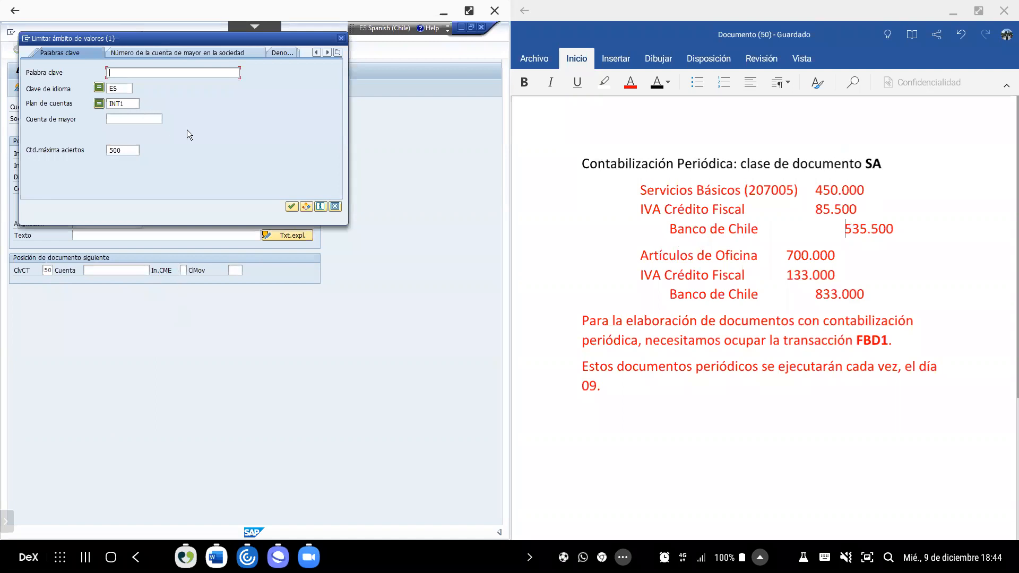
pyautogui.press('Return')
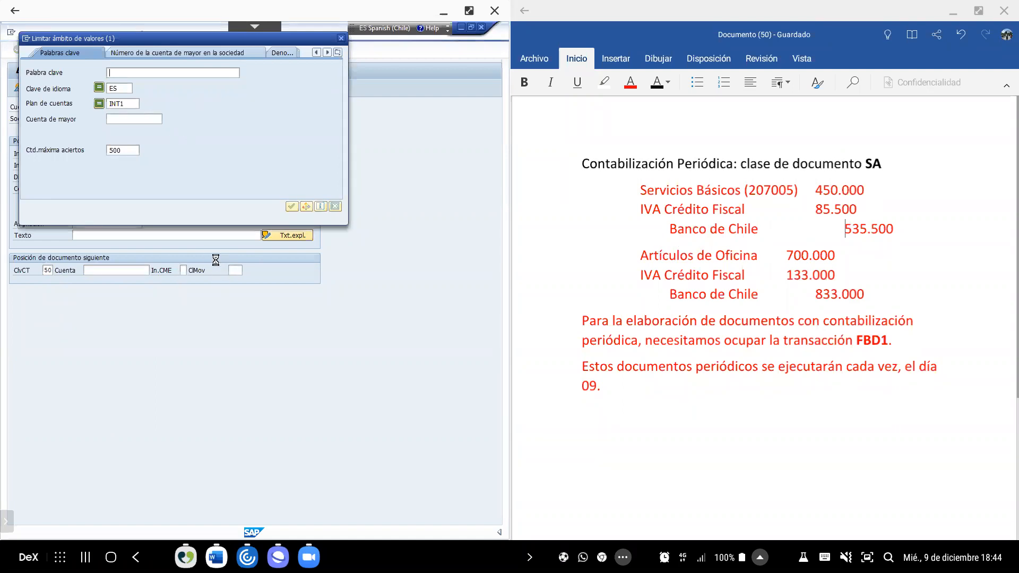
pyautogui.click(345, 38)
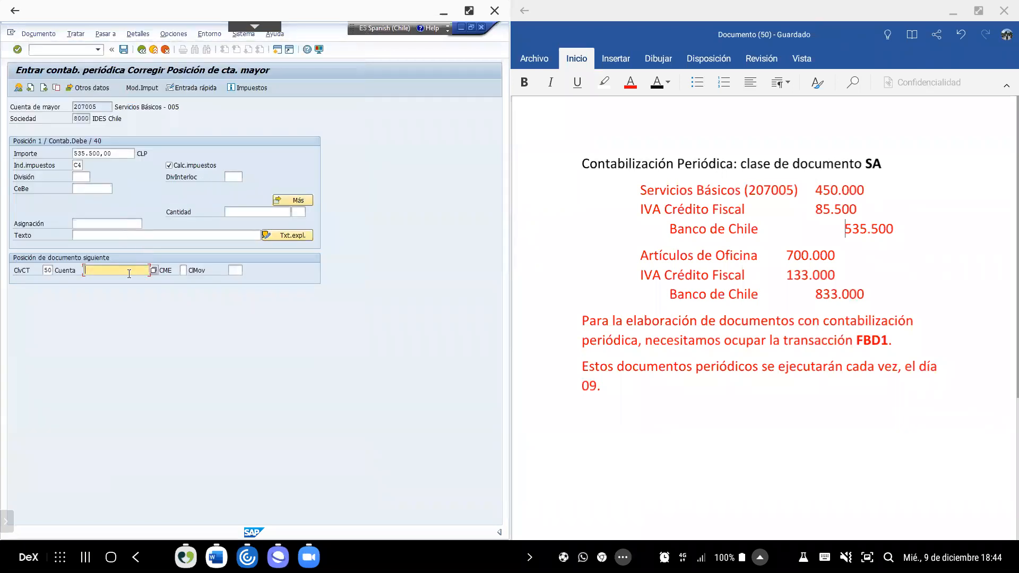
pyautogui.click(154, 271)
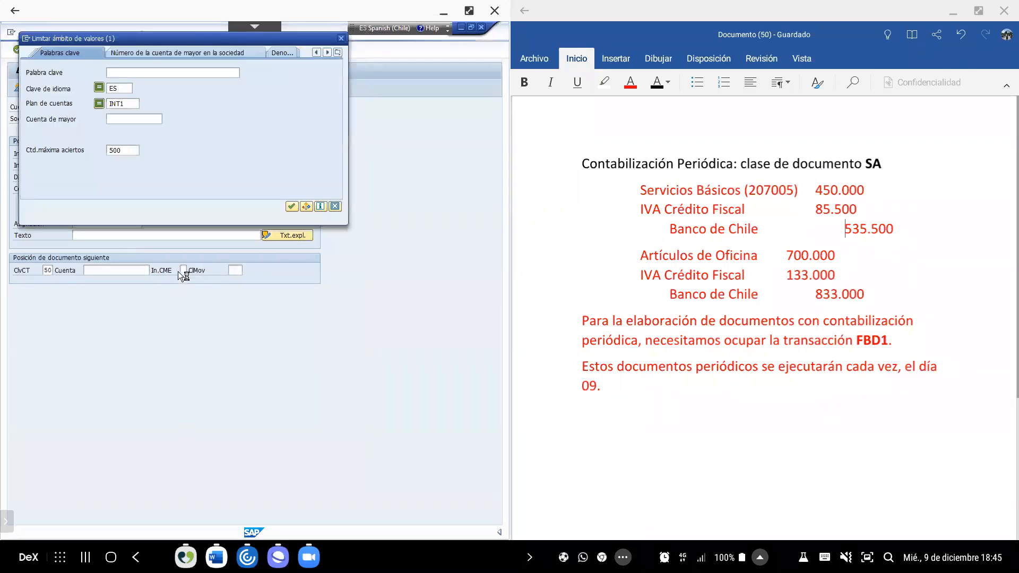
pyautogui.write('005')
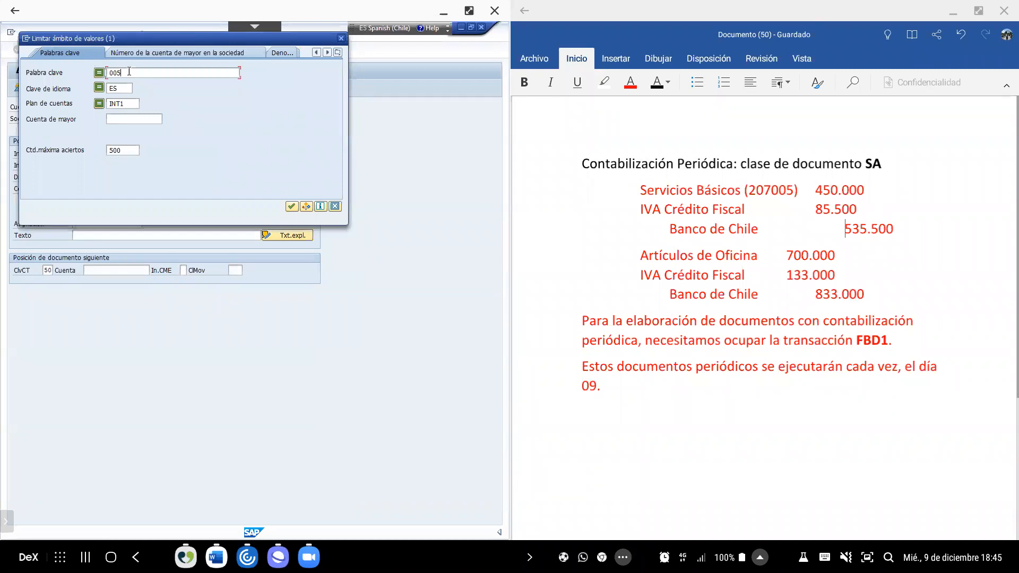
pyautogui.press('Return')
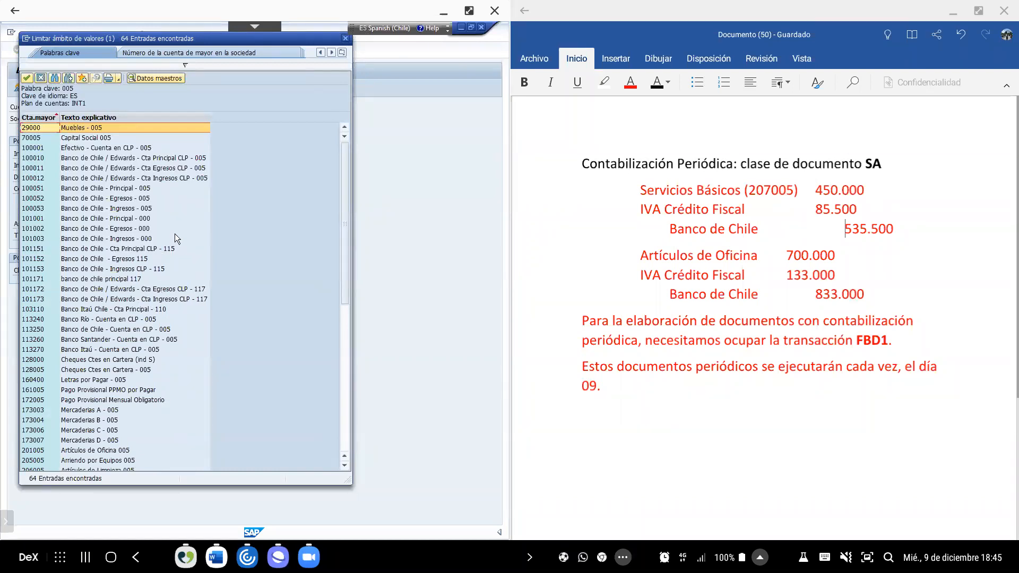
# - Choose account 113250 (Banco de Chile - Cuenta en CLP - 005) for the credit entry and open line item 2
pyautogui.click(86, 338)
pyautogui.click(90, 331)
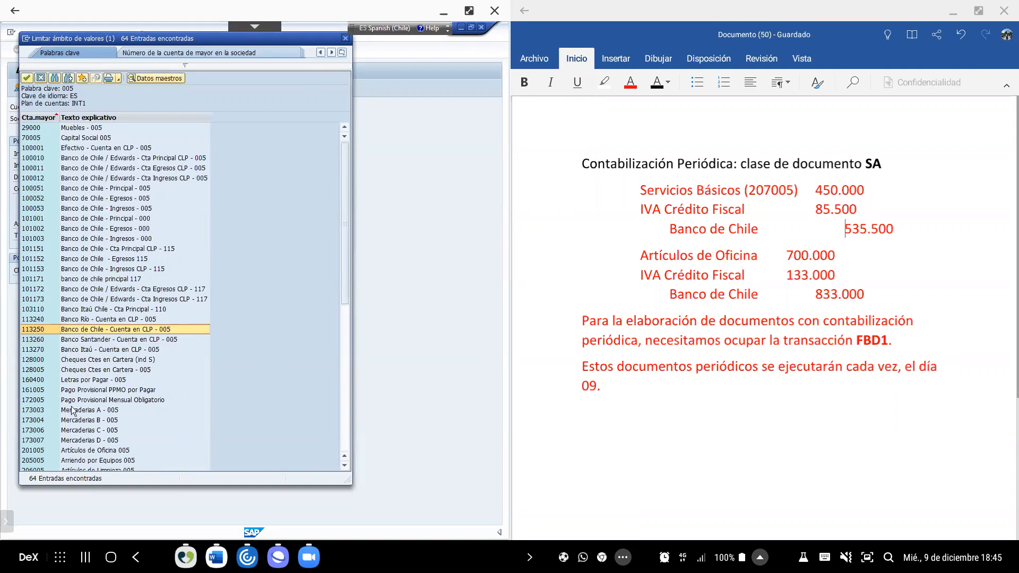
pyautogui.press('Return')
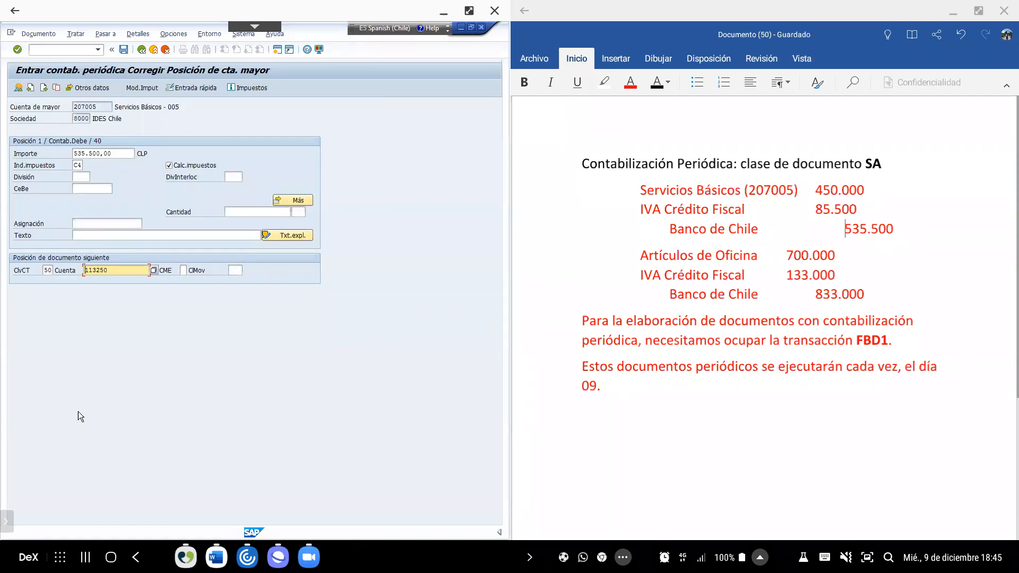
pyautogui.press('Return')
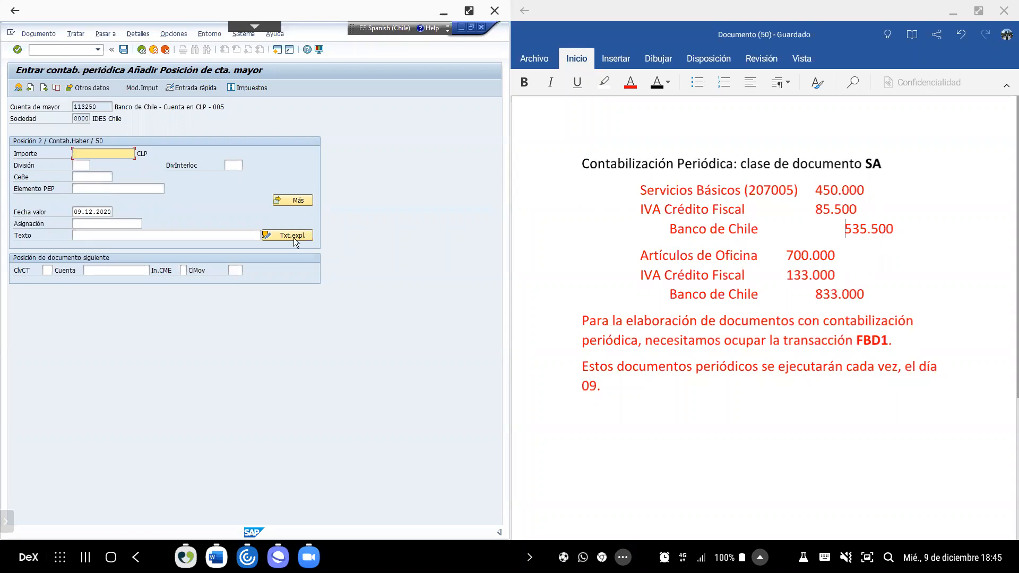
# - Set line item 2's amount to 535500 CLP and confirm it
pyautogui.write('525500')
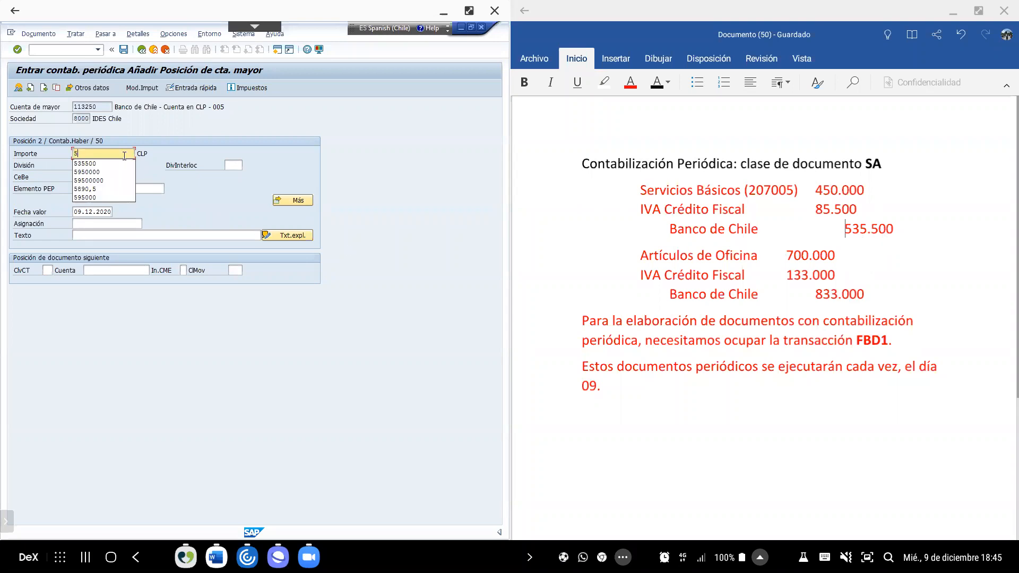
pyautogui.press('BackSpace')
pyautogui.press('BackSpace')
pyautogui.press('BackSpace')
pyautogui.press('BackSpace')
pyautogui.press('BackSpace')
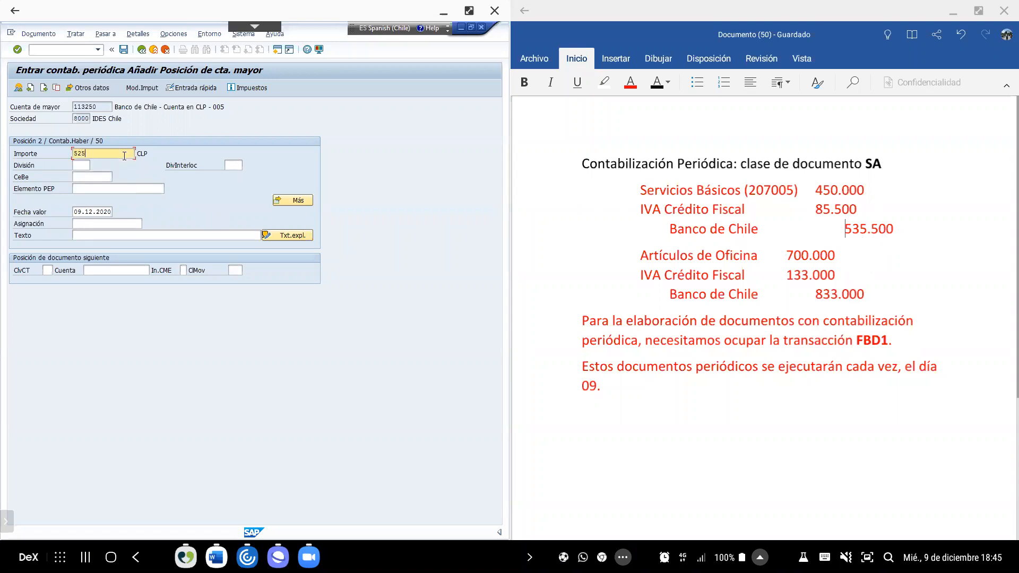
pyautogui.write('35500')
pyautogui.press('Return')
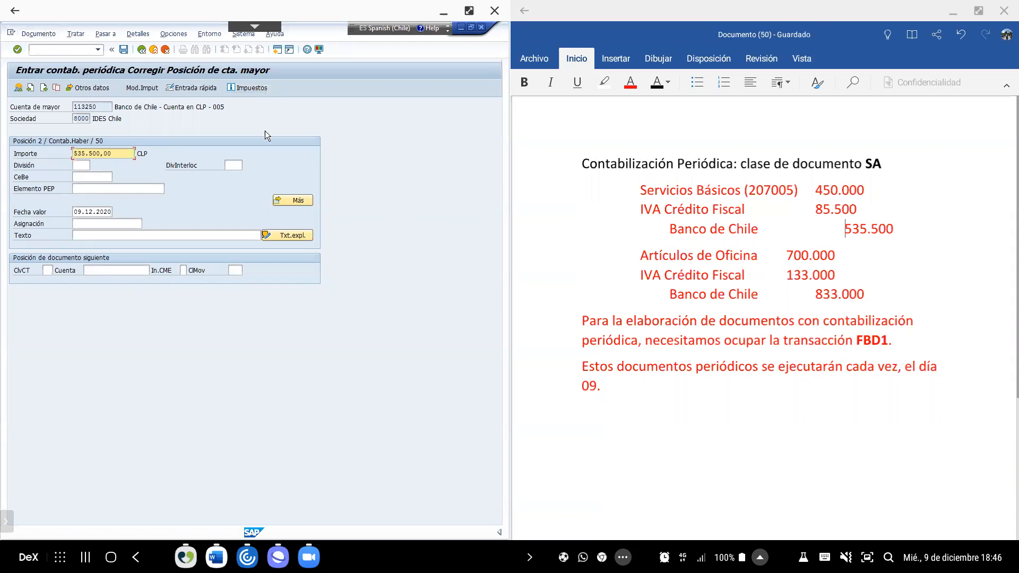
# - Display the recurring document's overview and check the tax indicator of the Servicios Básicos line item
pyautogui.click(37, 35)
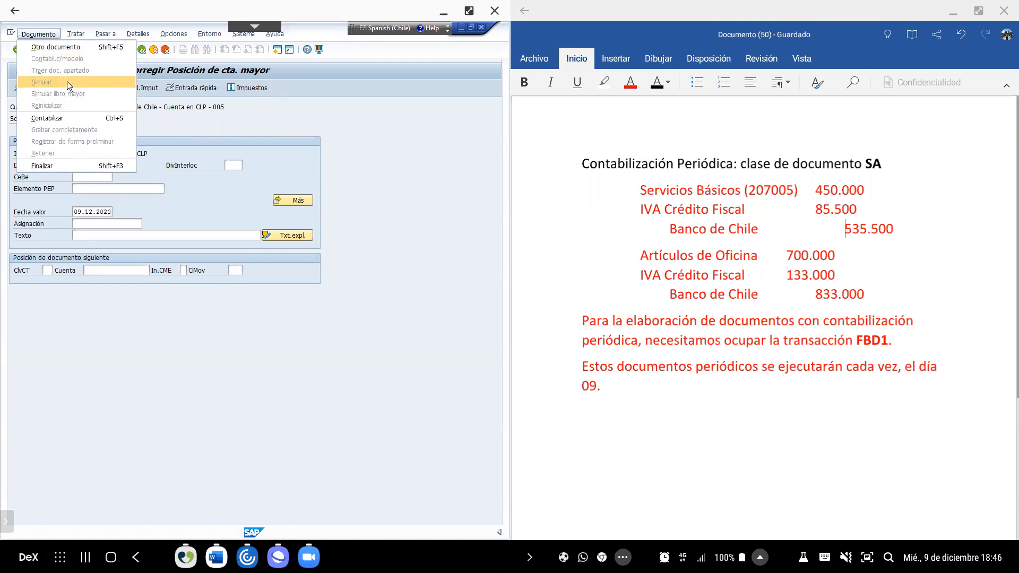
pyautogui.click(214, 118)
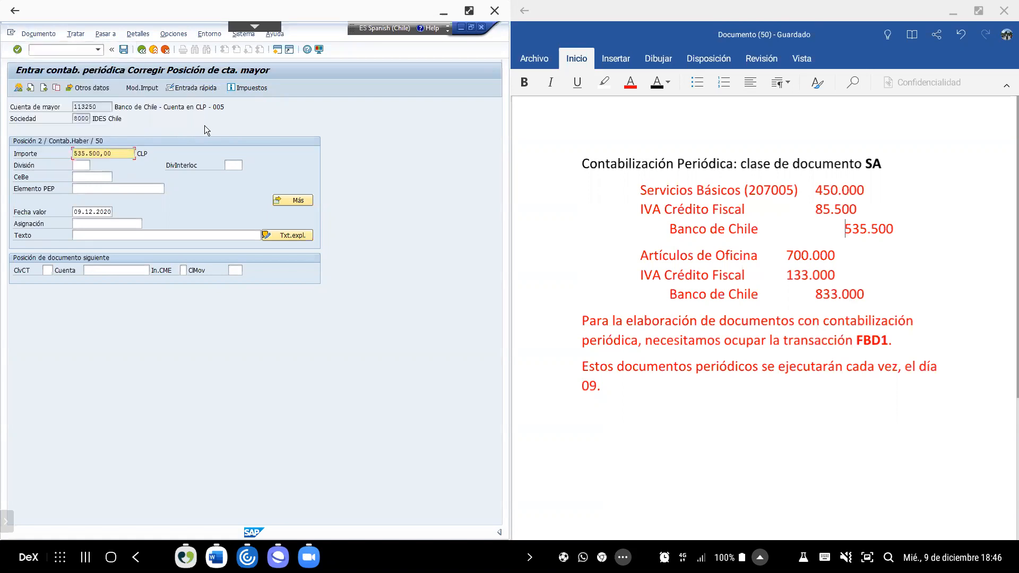
pyautogui.click(19, 89)
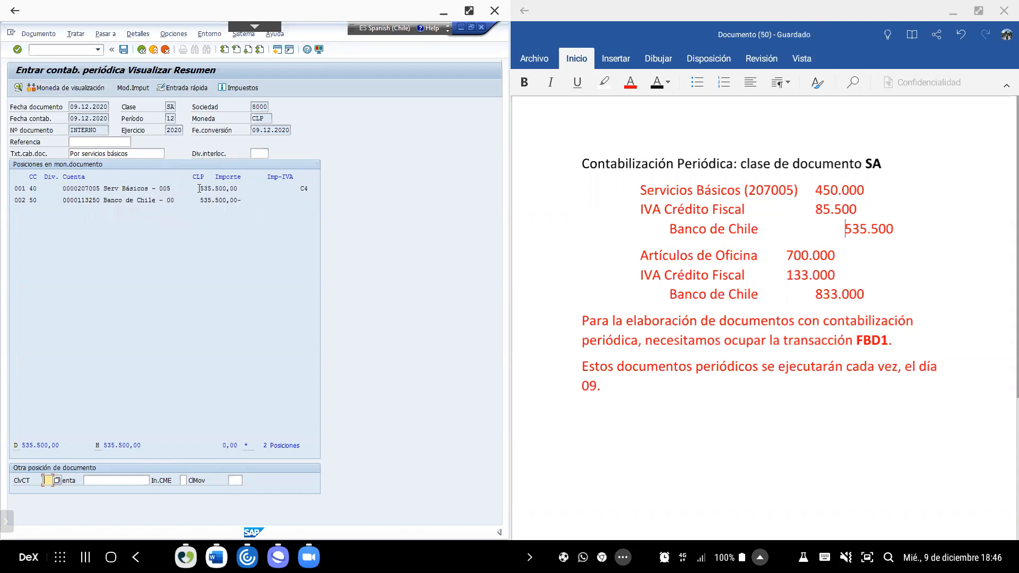
pyautogui.click(303, 189)
# - In Word, add the heading "Documento provisorio 01:" below the paragraph about the day 09 execution
pyautogui.click(653, 393)
pyautogui.press('Return')
pyautogui.press('Tab')
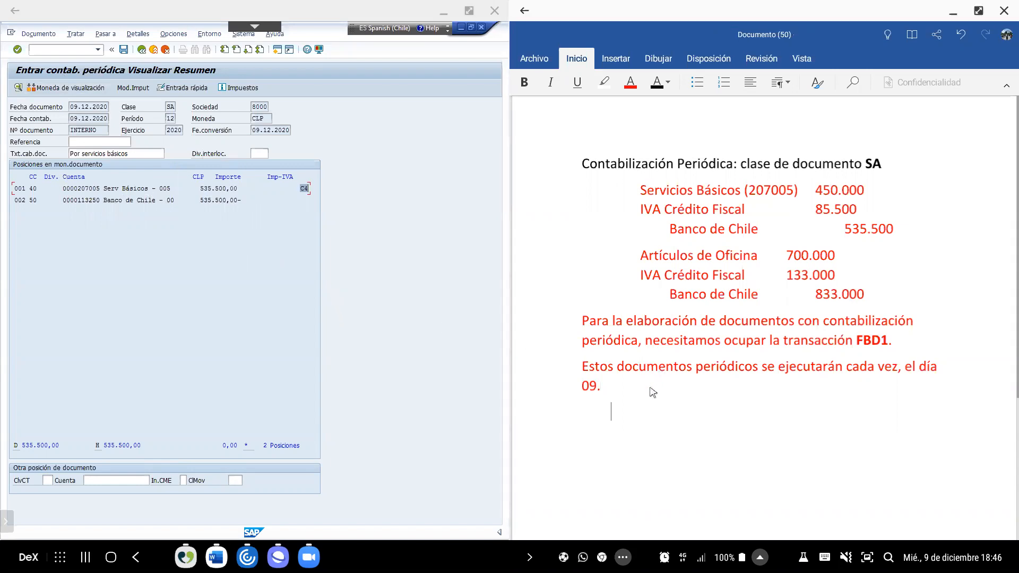
pyautogui.write('Documento provisorio 01:')
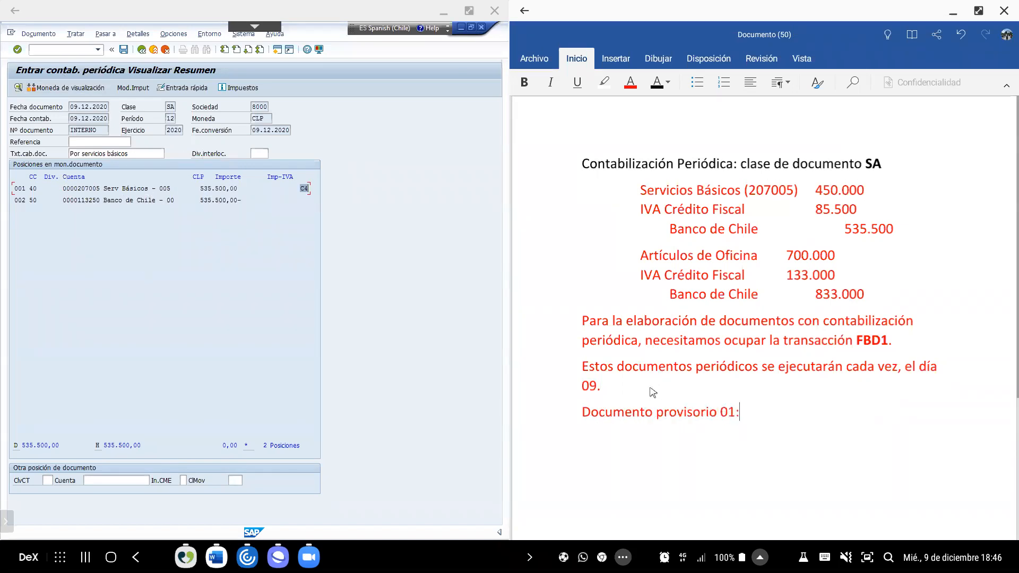
# - Add an indented line "Servicios Básicos (207005)" with the amount 535.500 under the Documento provisorio 01 heading
pyautogui.press('Return')
pyautogui.press('Tab')
pyautogui.write('S')
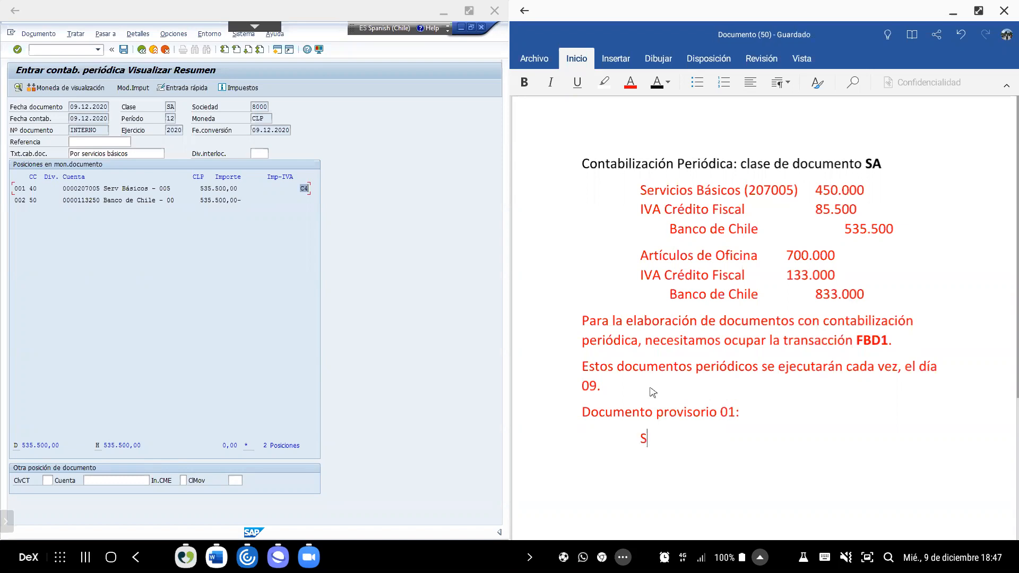
pyautogui.write('ervicios Bá')
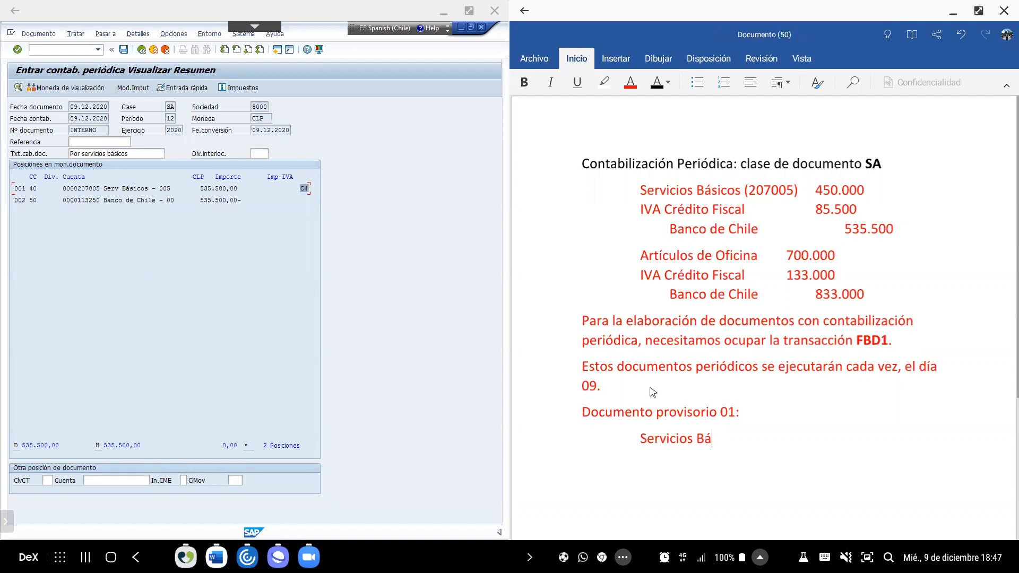
pyautogui.write('sicos (207005)')
pyautogui.press('Tab')
pyautogui.write('450.000')
pyautogui.press('BackSpace')
pyautogui.press('BackSpace')
pyautogui.press('BackSpace')
pyautogui.press('BackSpace')
pyautogui.press('BackSpace')
pyautogui.press('BackSpace')
pyautogui.press('BackSpace')
pyautogui.write('535.500')
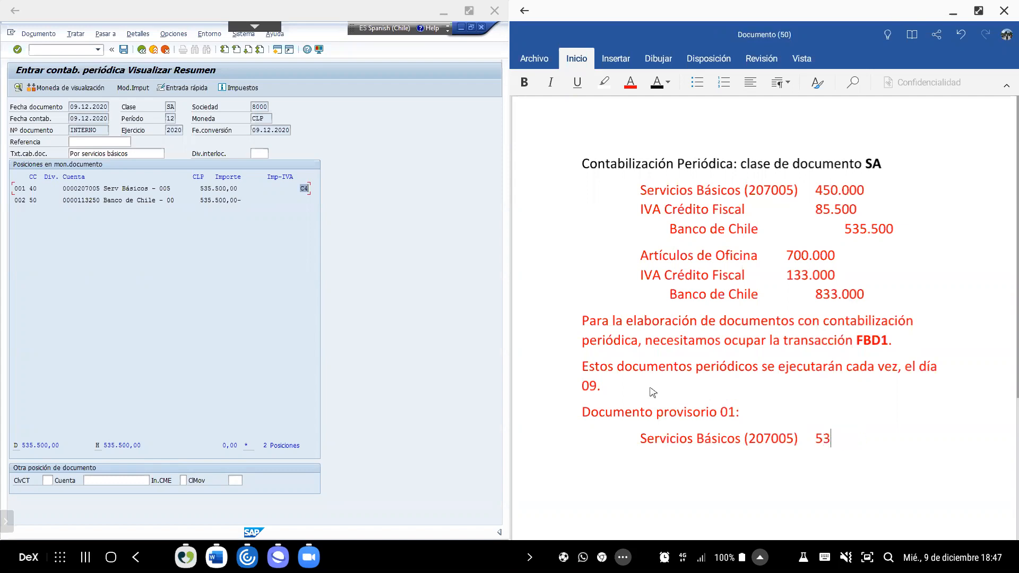
# - Add the further indented credit line "Banco de Chile (113250)" with the amount 535.500
pyautogui.press('Return')
pyautogui.press('Tab')
pyautogui.press('Tab')
pyautogui.press('Tab')
pyautogui.write('Banco de Chile (')
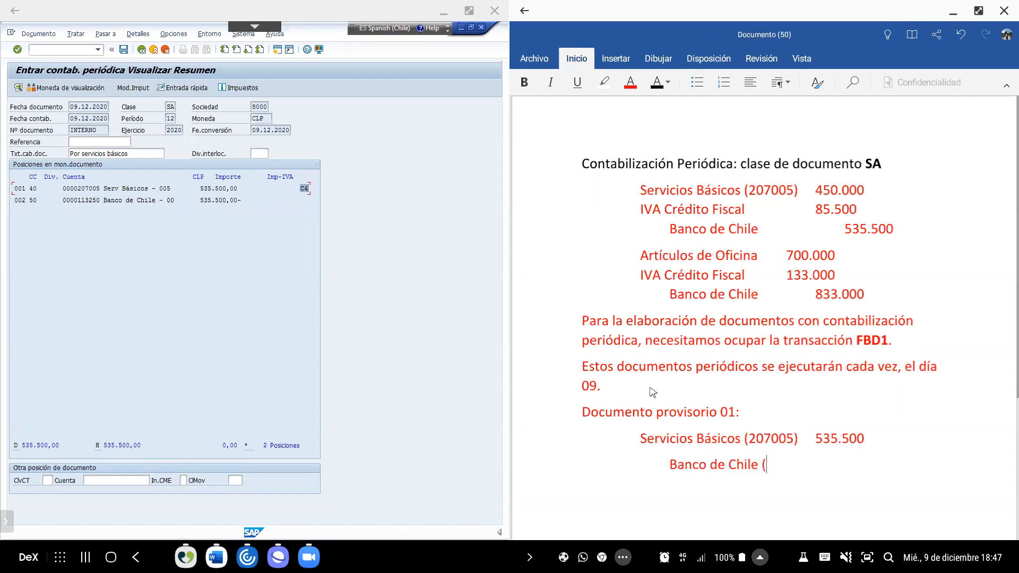
pyautogui.write('113250)')
pyautogui.press('Tab')
pyautogui.write('535.5000')
pyautogui.press('BackSpace')
# - Remove the paragraph spacing between the new Servicios Básicos and Banco de Chile lines
pyautogui.press('Up')
pyautogui.press('Home')
pyautogui.hotkey('shift', 'End')
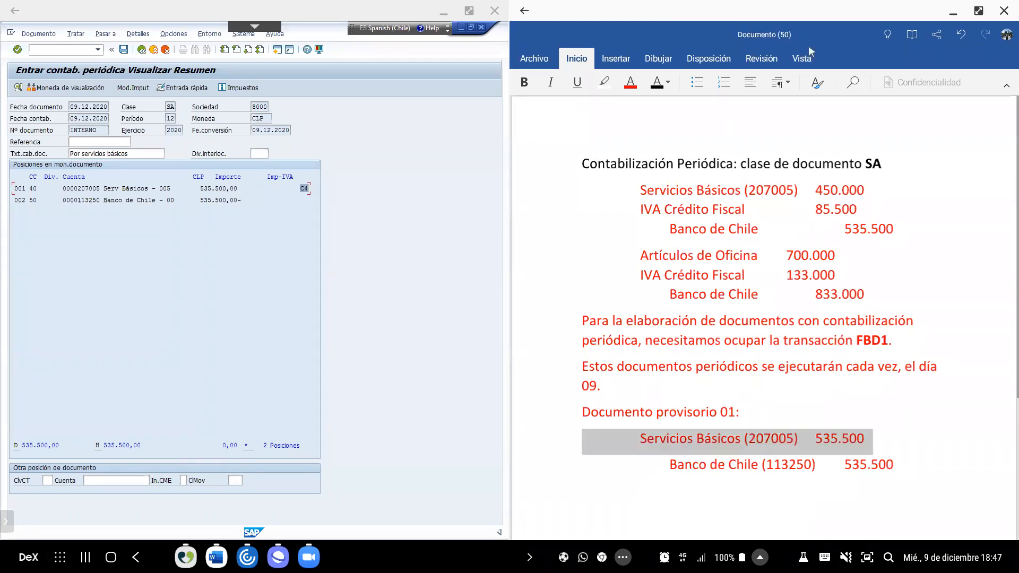
pyautogui.click(778, 83)
pyautogui.click(827, 244)
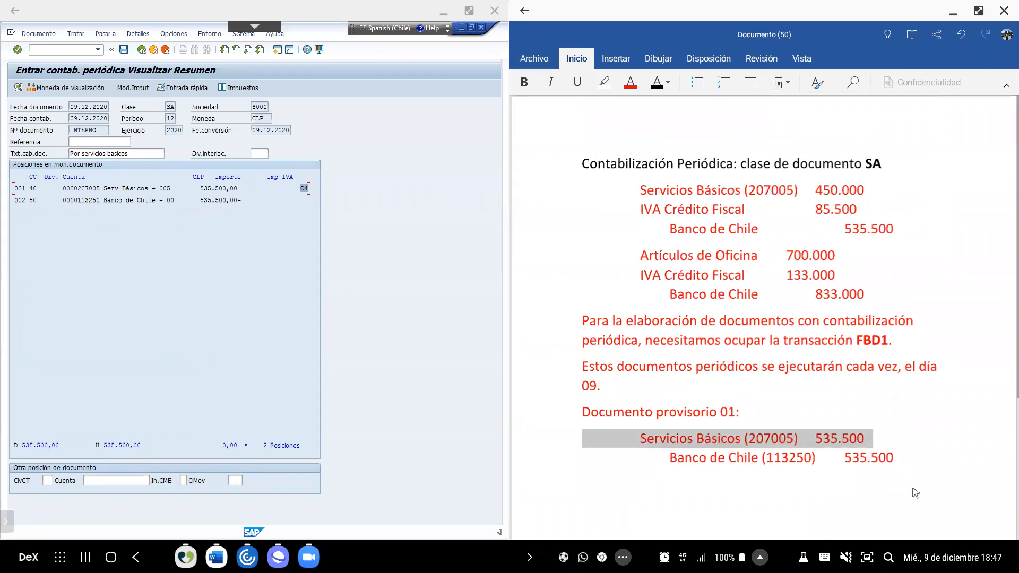
pyautogui.click(920, 467)
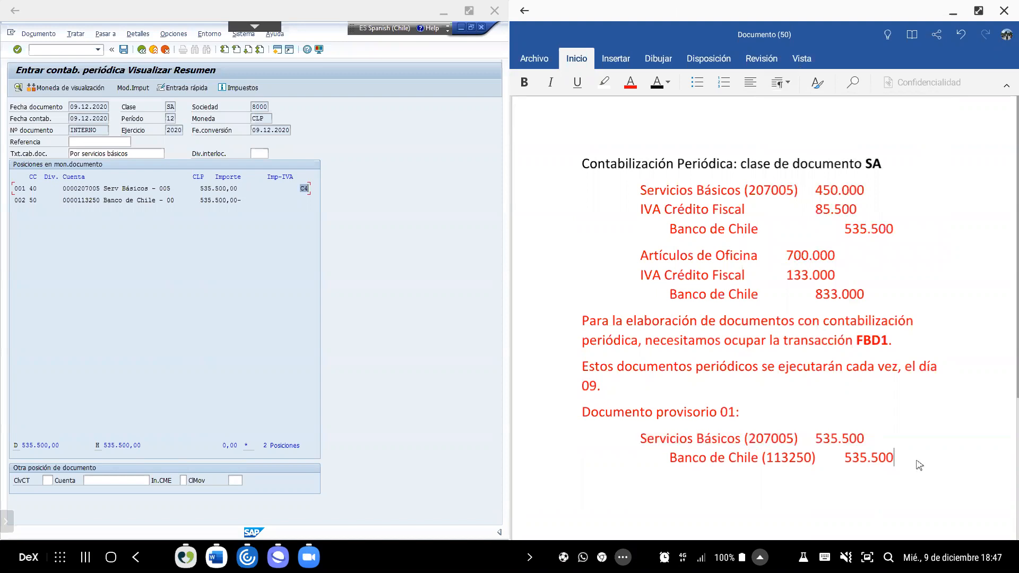
# - Add an empty indented line below the provisional entry in Word and save the recurring document in SAP
pyautogui.press('Return')
pyautogui.press('Tab')
pyautogui.click(122, 50)
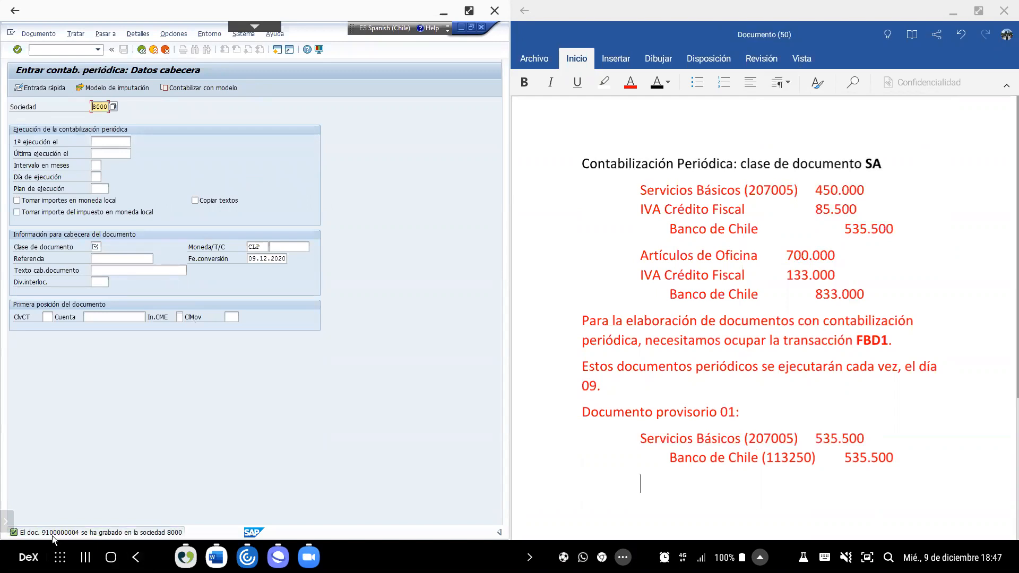
pyautogui.click(740, 492)
pyautogui.write('Documento prov')
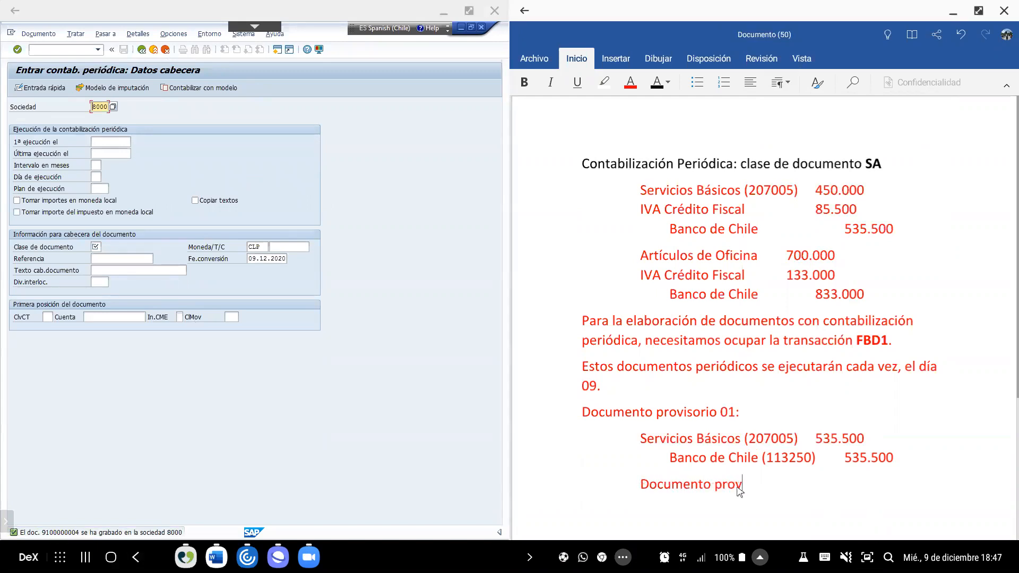
pyautogui.write('isorio: 9100000004')
pyautogui.tripleClick(739, 491)
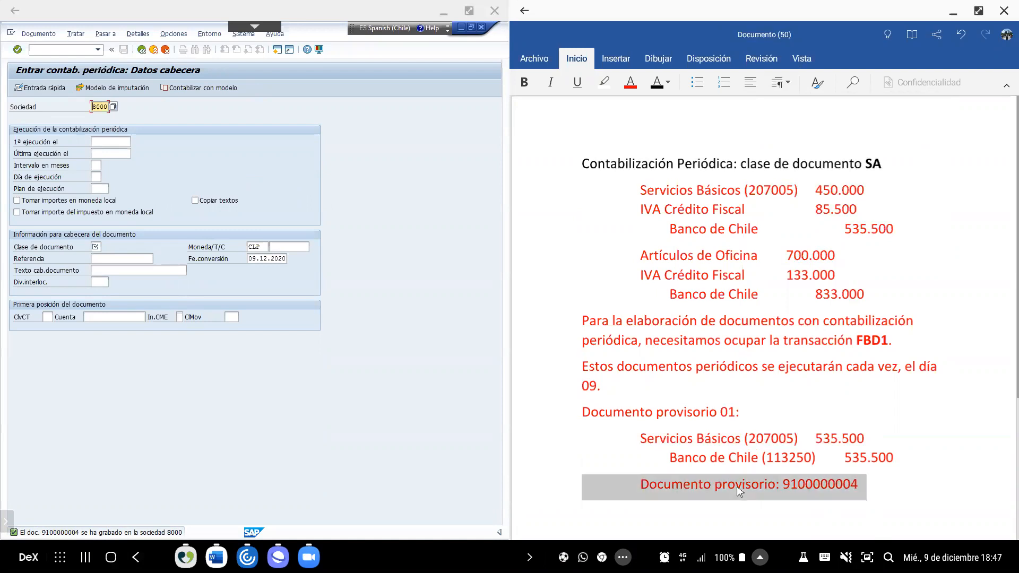
pyautogui.hotkey('ctrl', 'b')
# - Append "(contabilización mensual por 1 año, desde el 09 de diciembre de 2020)" to the "Documento provisorio 01:" heading
pyautogui.press('End')
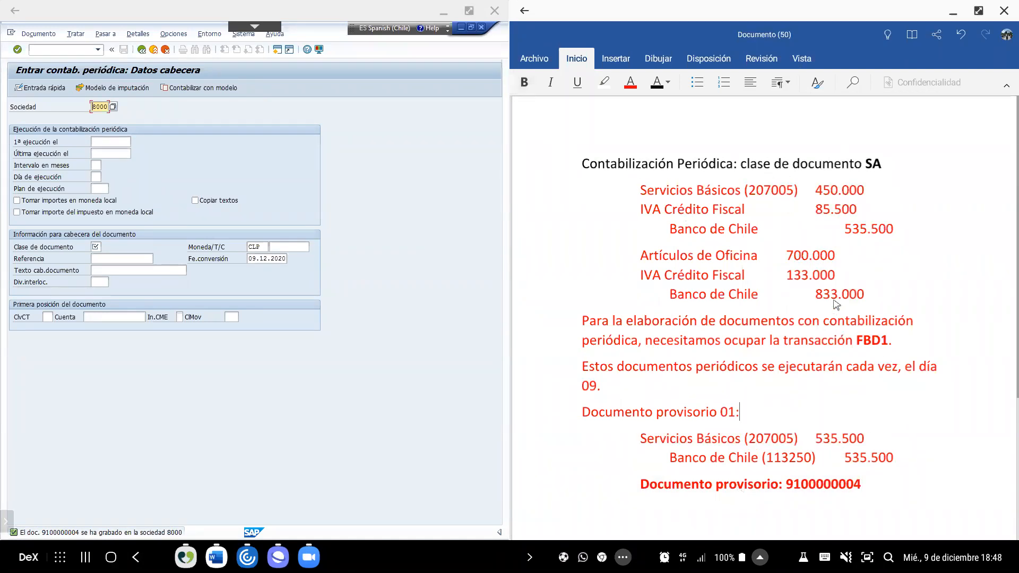
pyautogui.write('(contabilizac')
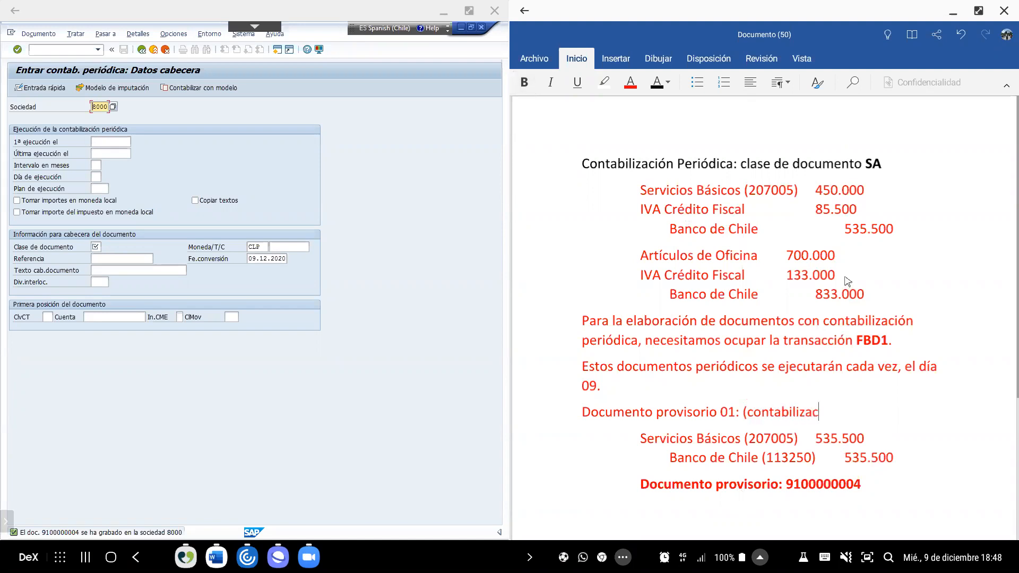
pyautogui.write('ión mensual por 1 año')
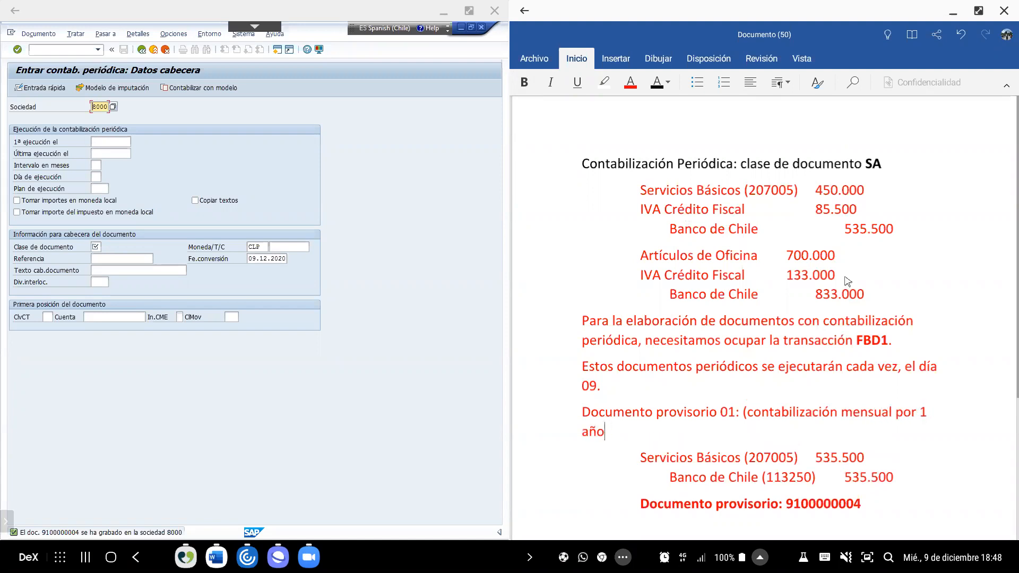
pyautogui.write(', desde el 09 de diciembre p')
pyautogui.press('BackSpace')
pyautogui.write('y')
pyautogui.press('BackSpace')
pyautogui.press('BackSpace')
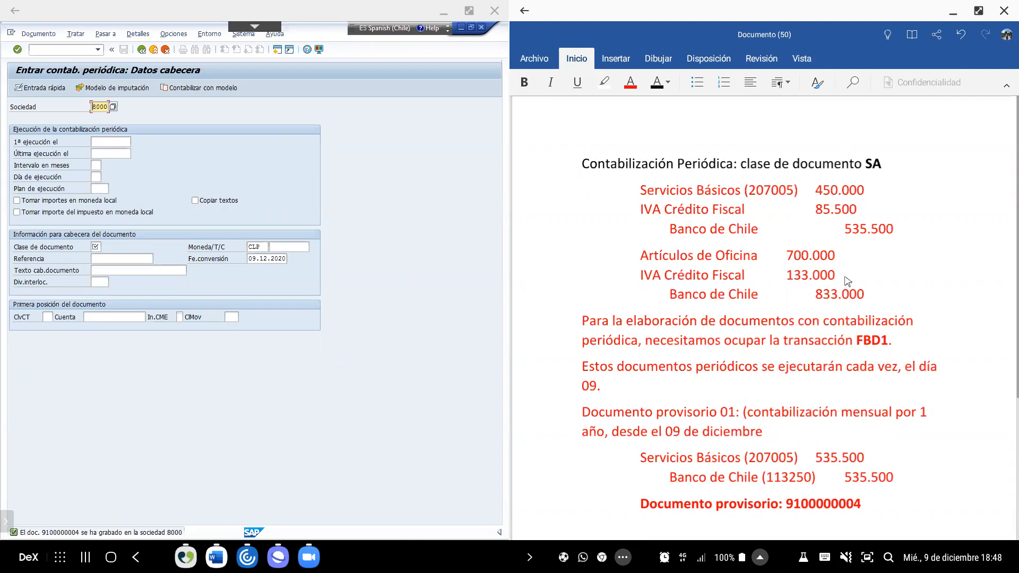
pyautogui.write('de 2020)')
# - Make the whole two-line Documento provisorio 01 heading bold
pyautogui.press('Home')
pyautogui.hotkey('shift', 'Down')
pyautogui.hotkey('shift', 'Down')
pyautogui.hotkey('ctrl', 'b')
pyautogui.press('Down')
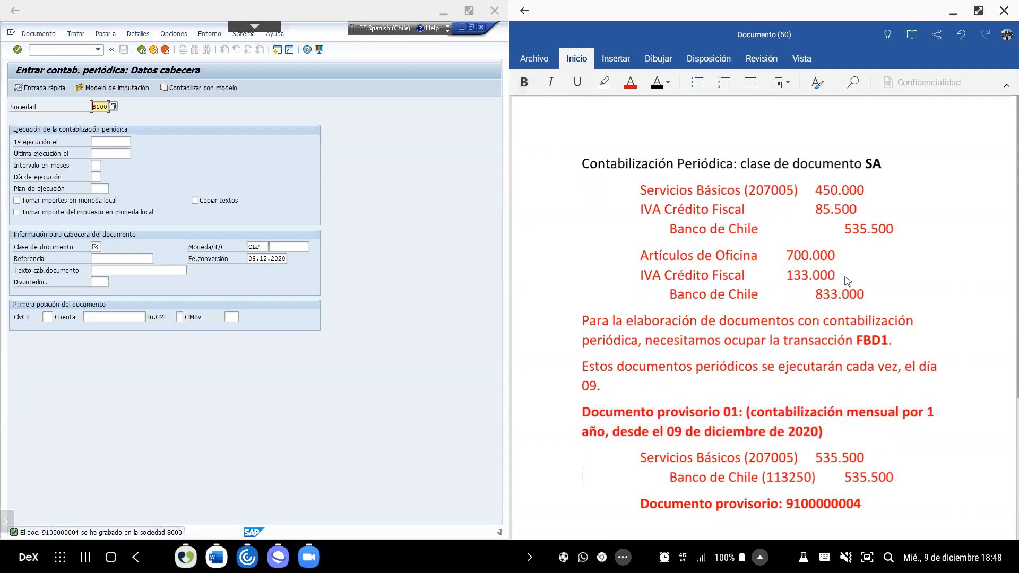
# - Add an empty, unindented line below the bold "Documento provisorio" number line in Word
pyautogui.click(812, 477)
pyautogui.scroll(-1, 778, 458)
pyautogui.click(640, 440)
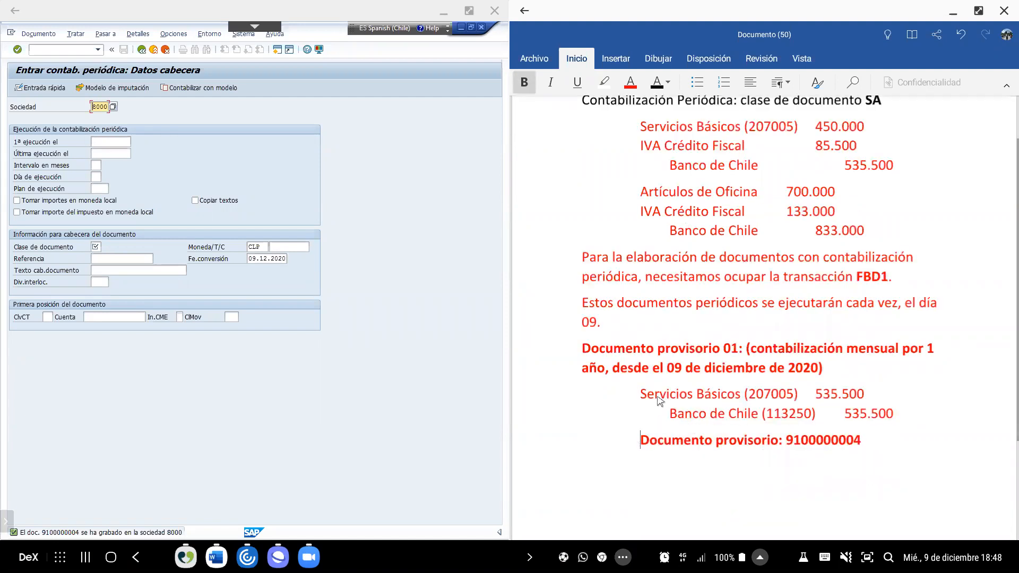
pyautogui.click(942, 441)
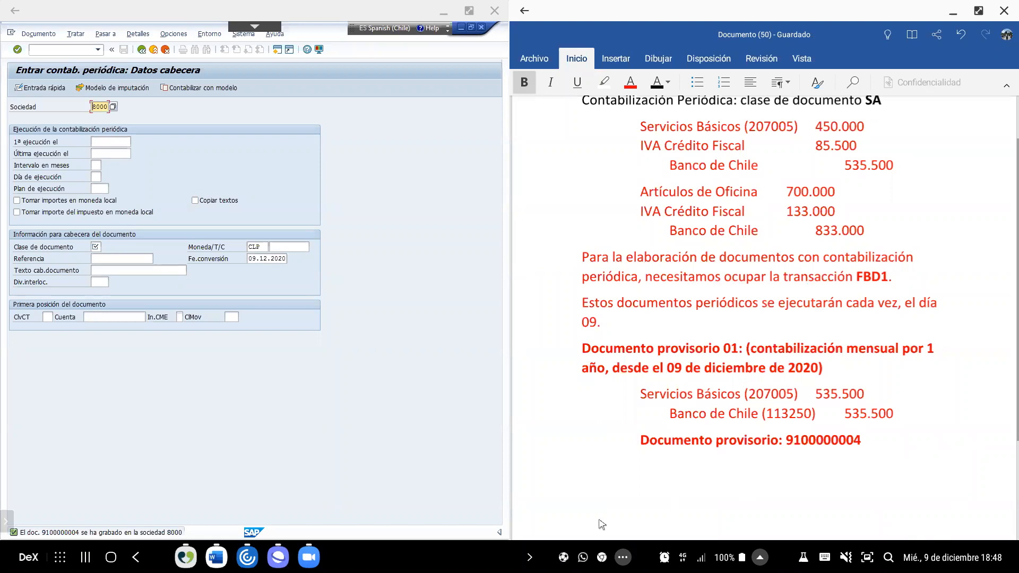
# - Switch to SAP and make its status bar display the current transaction code
pyautogui.click(499, 533)
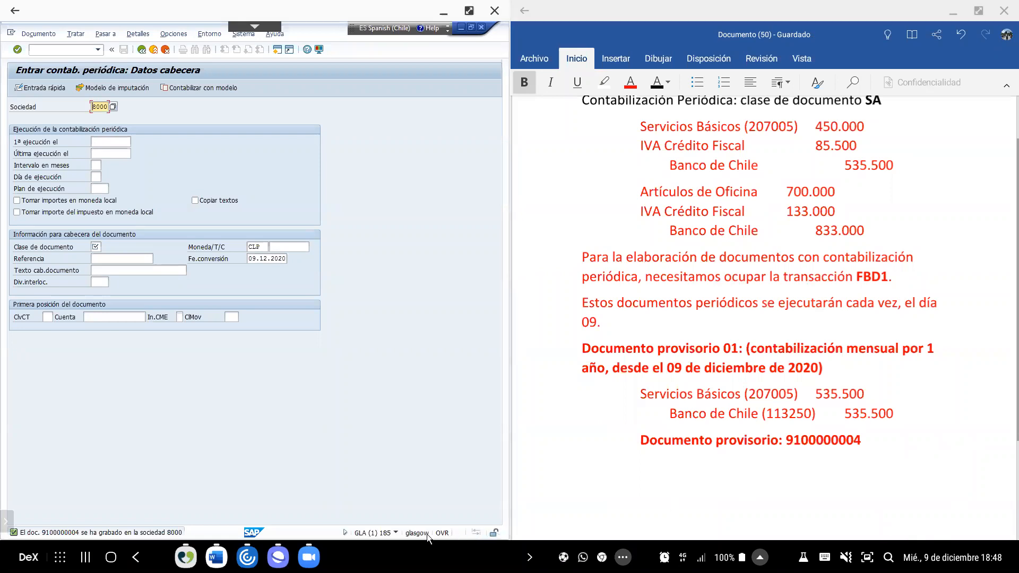
pyautogui.click(395, 534)
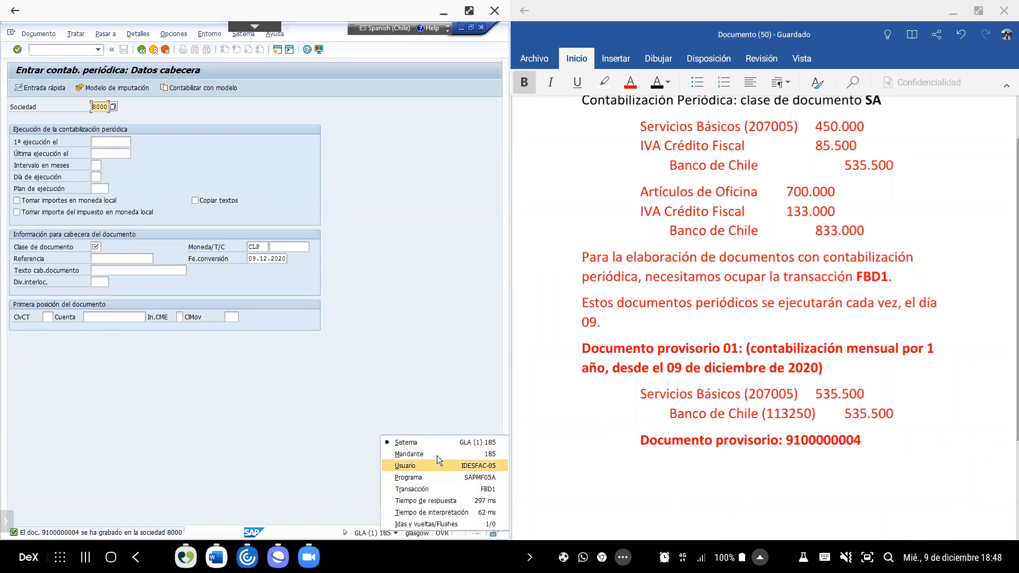
pyautogui.click(438, 488)
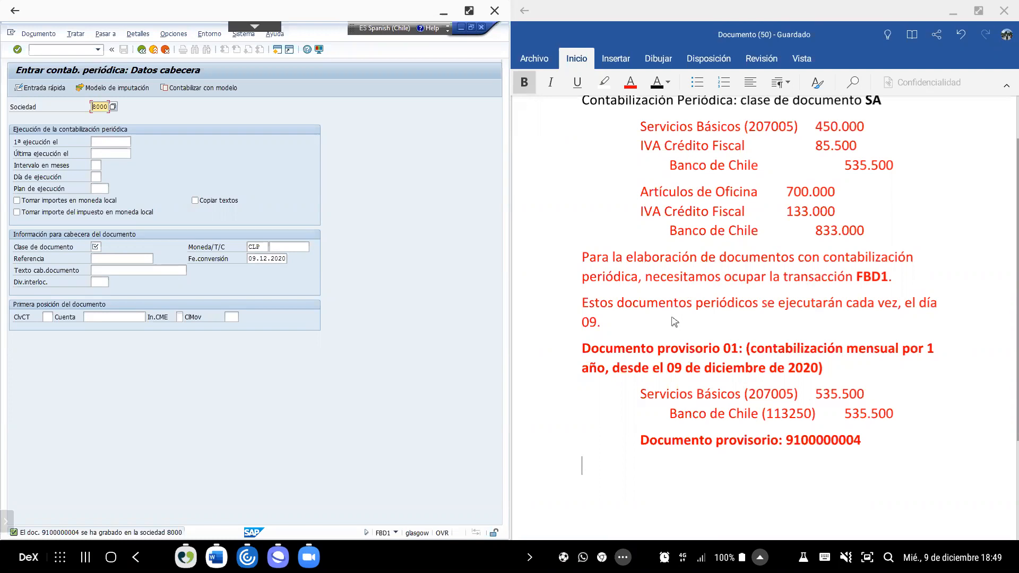
# - Set the recurring entry's first execution date to 05.12.2020 and its last execution date to 05.11.2021
pyautogui.click(111, 141)
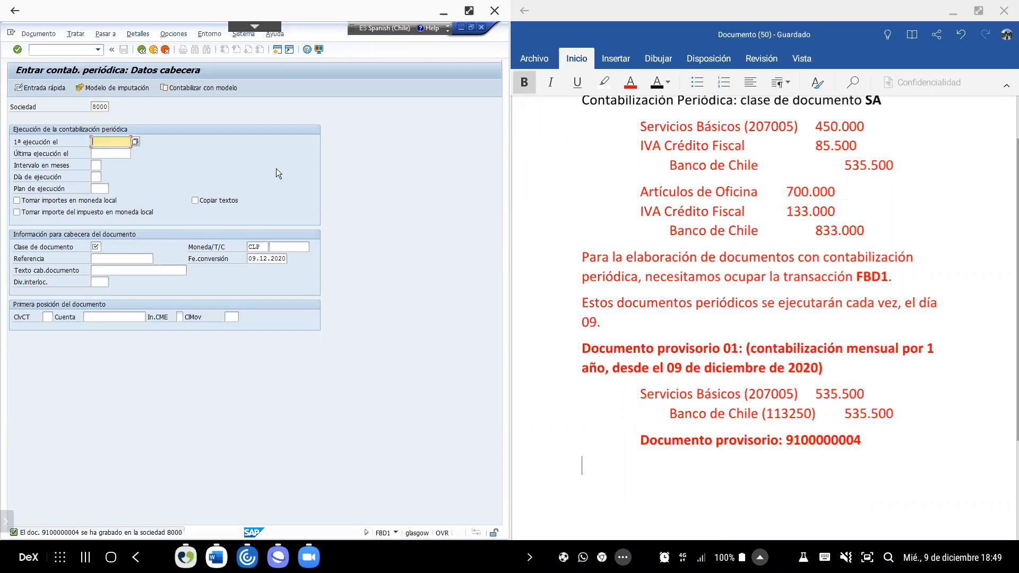
pyautogui.write('08.12.2020')
pyautogui.click(95, 153)
pyautogui.click(98, 143)
pyautogui.write('5')
pyautogui.click(95, 153)
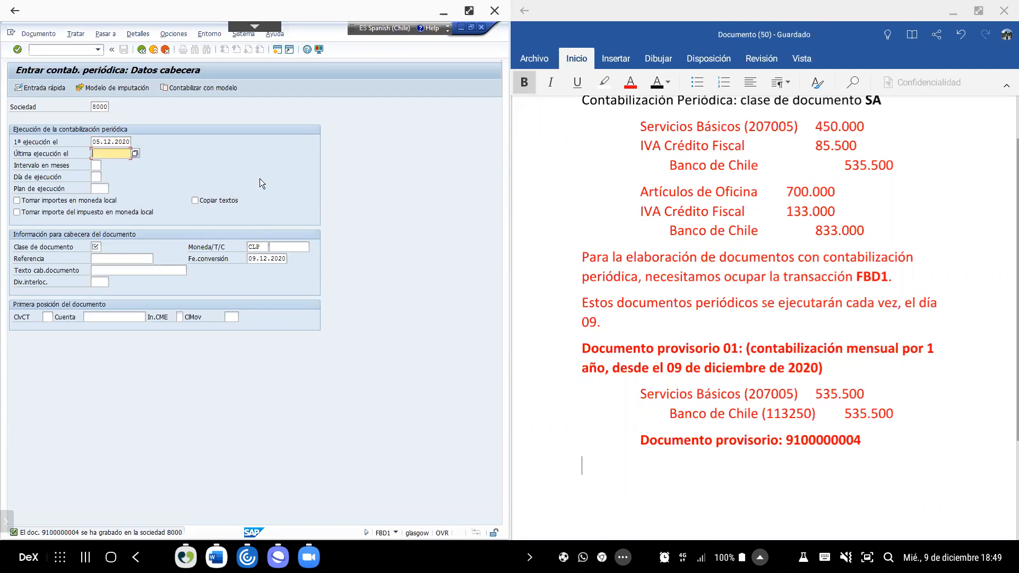
pyautogui.write('05.11.2021')
# - Choose the monthly interval 01 (por mes) and set the document class to SA
pyautogui.click(96, 165)
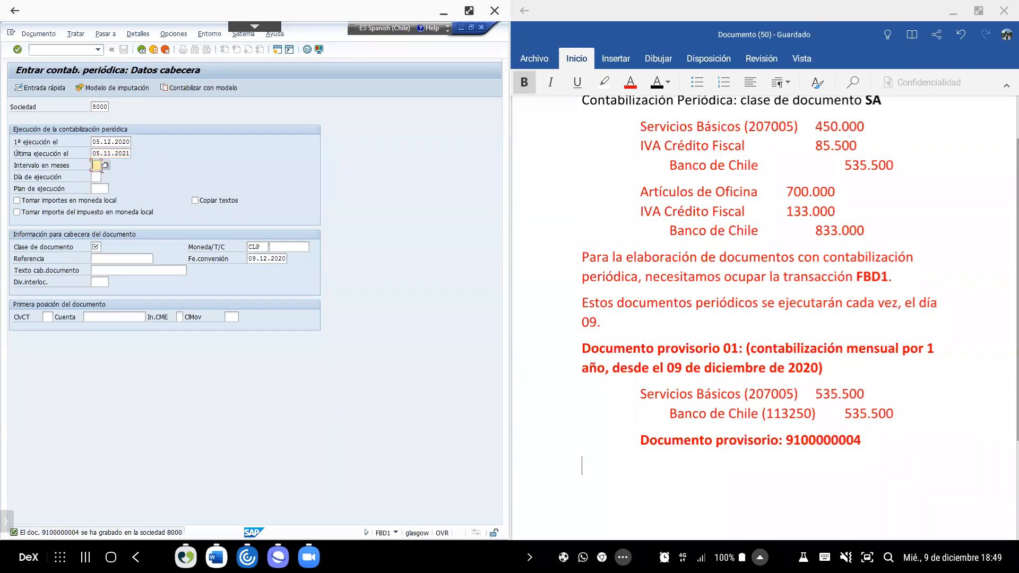
pyautogui.click(105, 165)
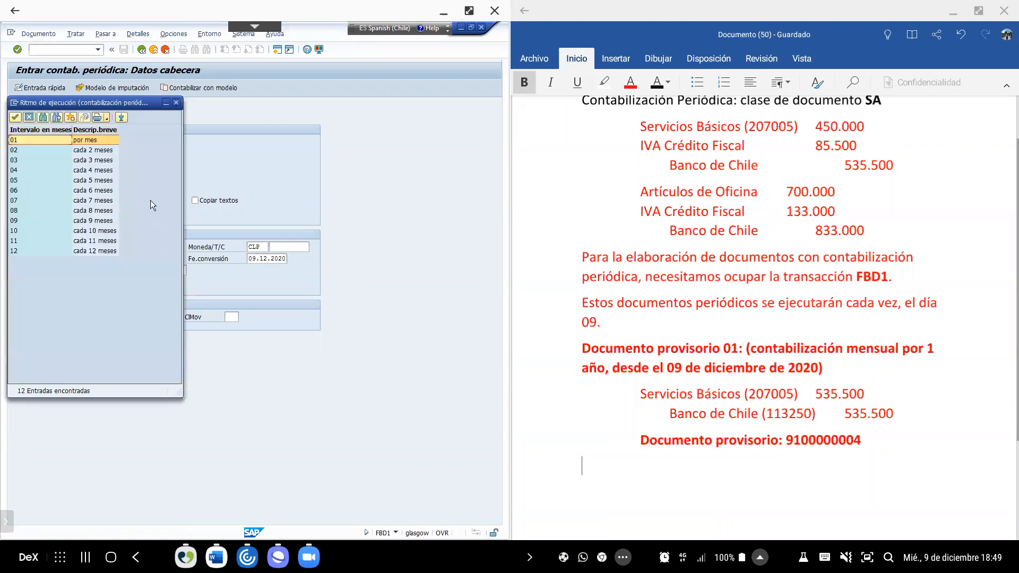
pyautogui.doubleClick(53, 140)
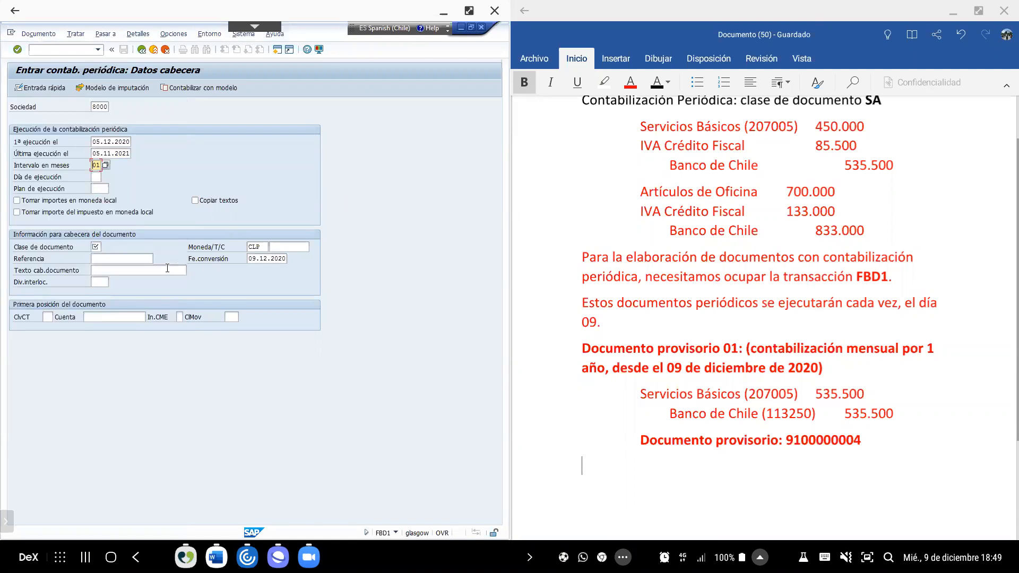
pyautogui.click(97, 247)
pyautogui.write('SA')
# - Enter "Compra Artículos Oficina" as the document header text
pyautogui.click(157, 271)
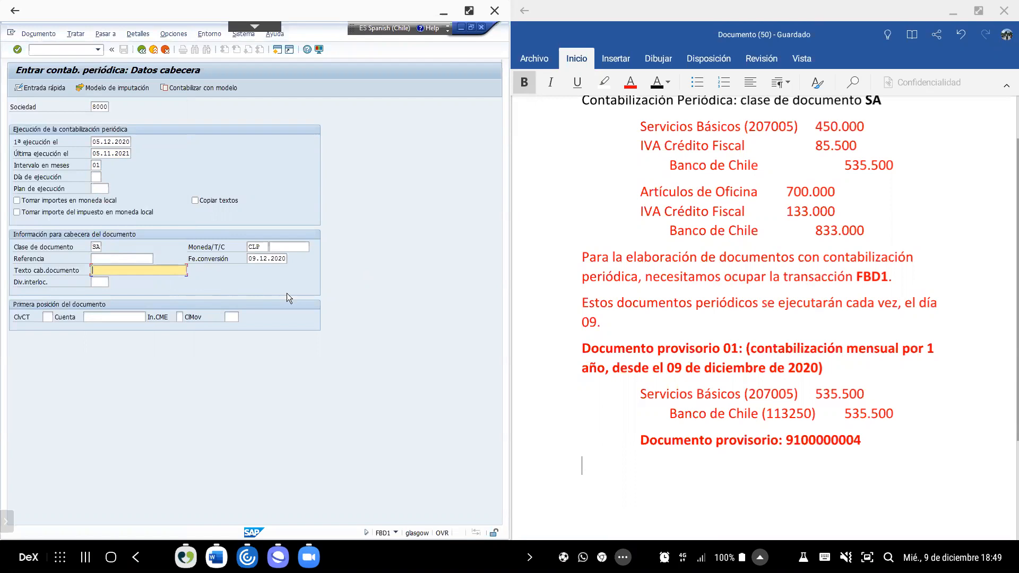
pyautogui.write('Compra ')
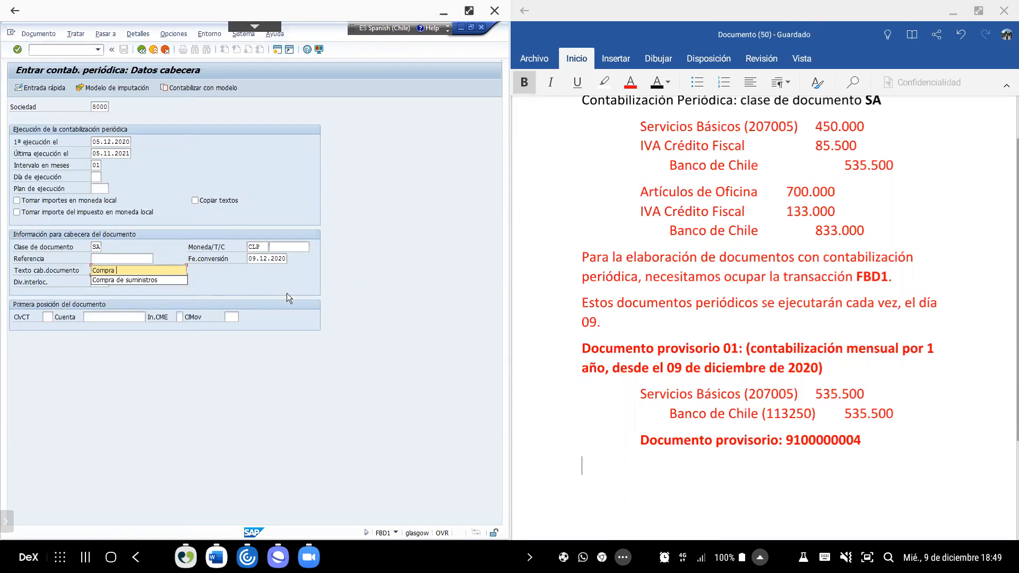
pyautogui.write('Art. Oficin')
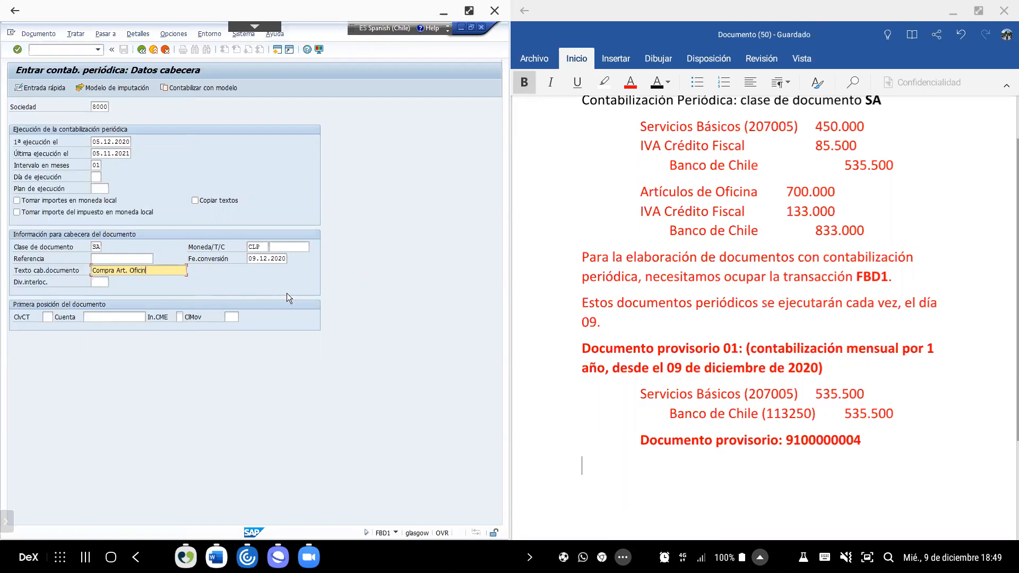
pyautogui.write('a´iculos')
pyautogui.press('BackSpace')
pyautogui.press('BackSpace')
pyautogui.press('BackSpace')
pyautogui.press('BackSpace')
pyautogui.press('BackSpace')
pyautogui.press('BackSpace')
pyautogui.press('BackSpace')
pyautogui.hotkey('shift', 'space')
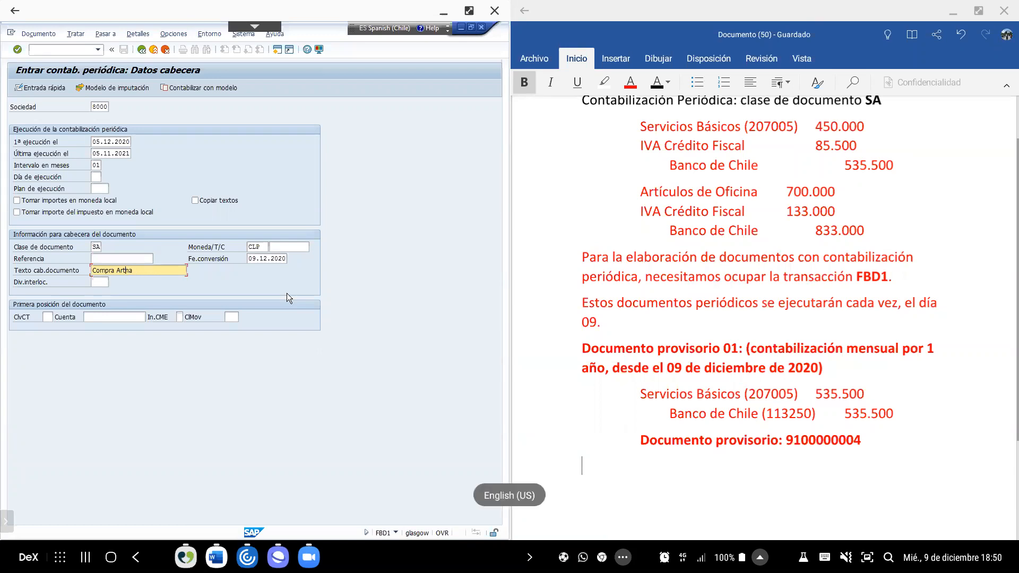
pyautogui.write('ículos de Ofici')
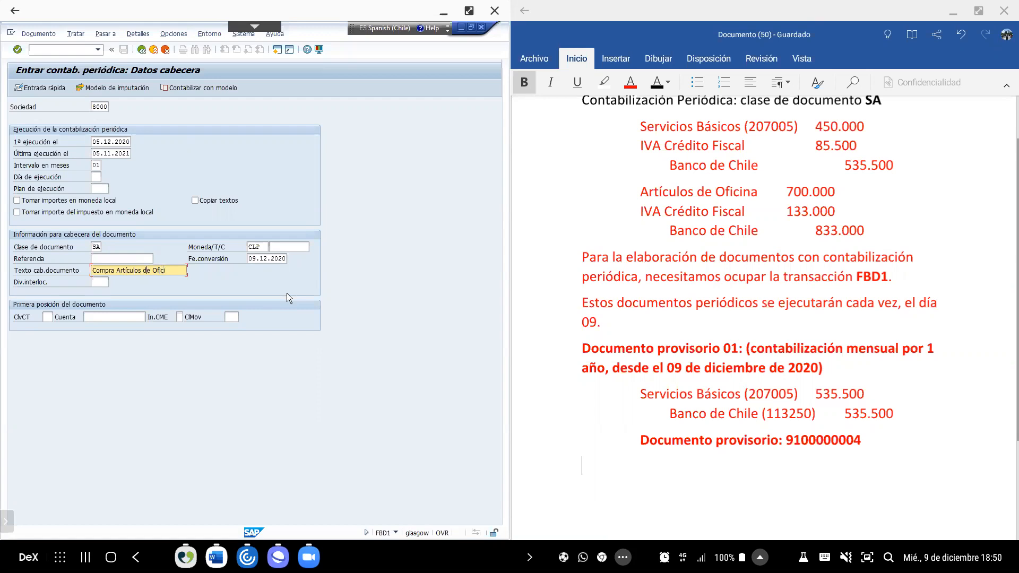
pyautogui.doubleClick(146, 271)
pyautogui.press('BackSpace')
pyautogui.write('ina')
# - Give the first item posting key 40 and account 201005 (Artículos de Oficina 005), found by keyword 005, and open its item details
pyautogui.click(48, 316)
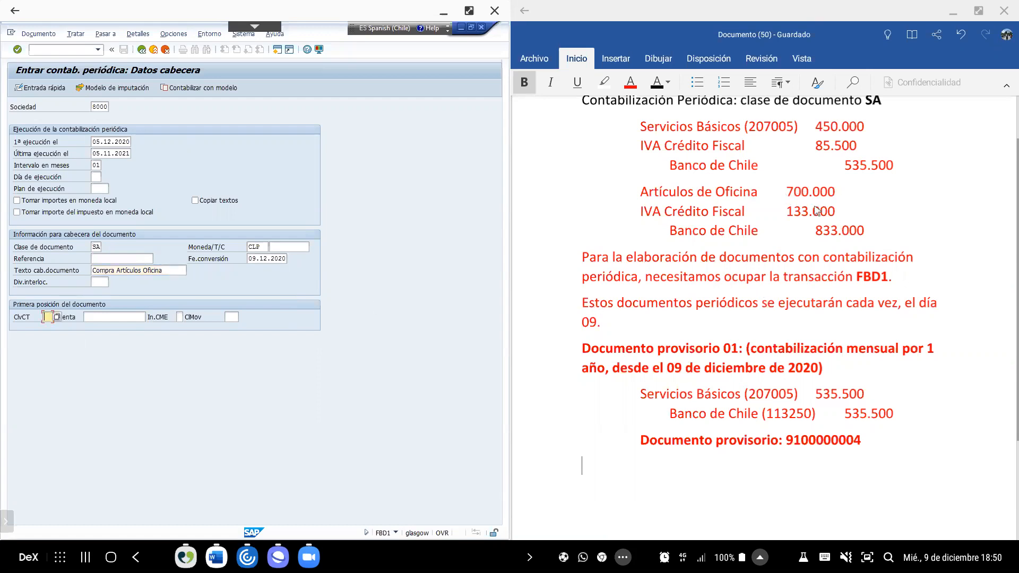
pyautogui.write('40')
pyautogui.click(96, 247)
pyautogui.click(112, 317)
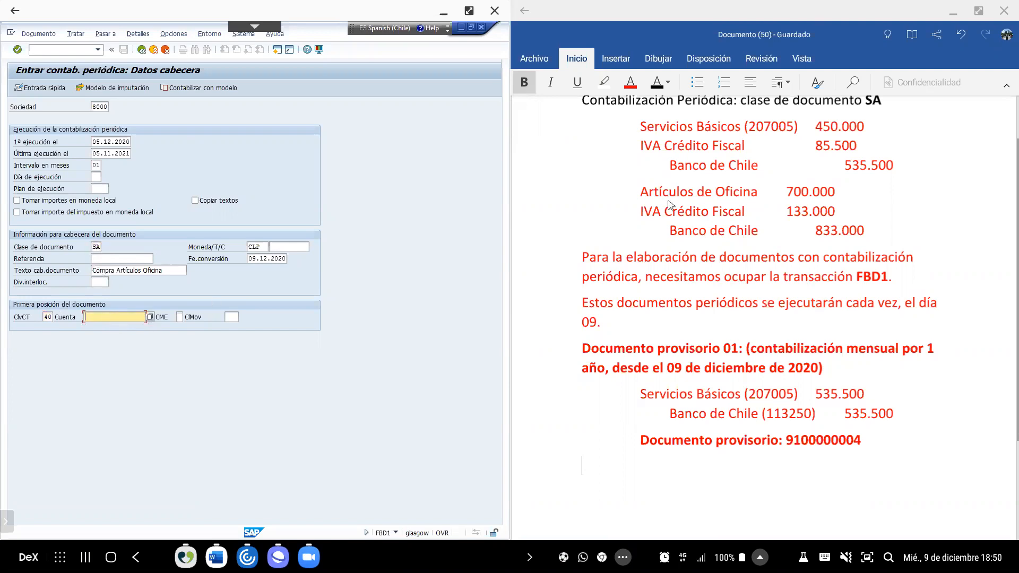
pyautogui.click(149, 318)
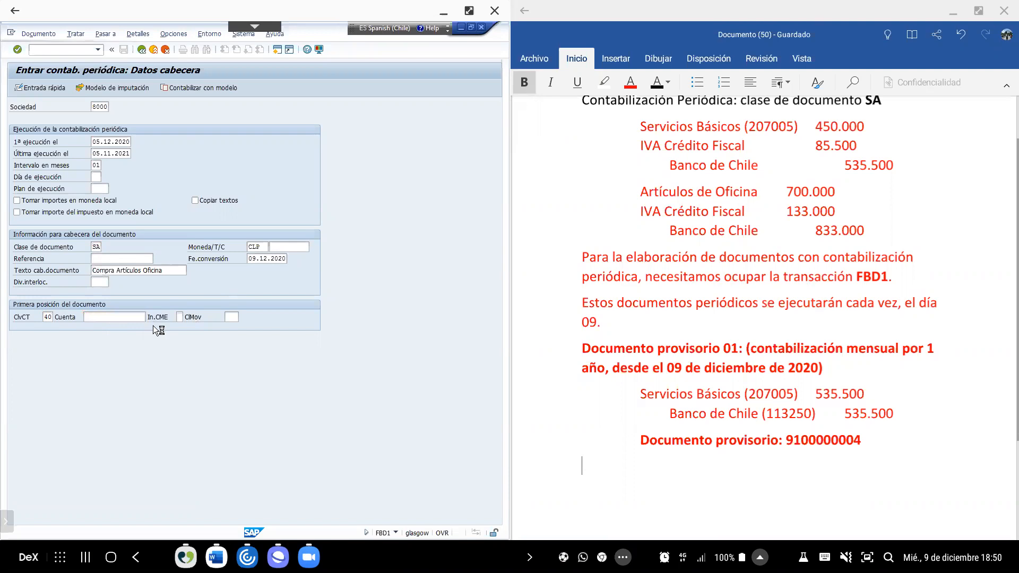
pyautogui.write('005')
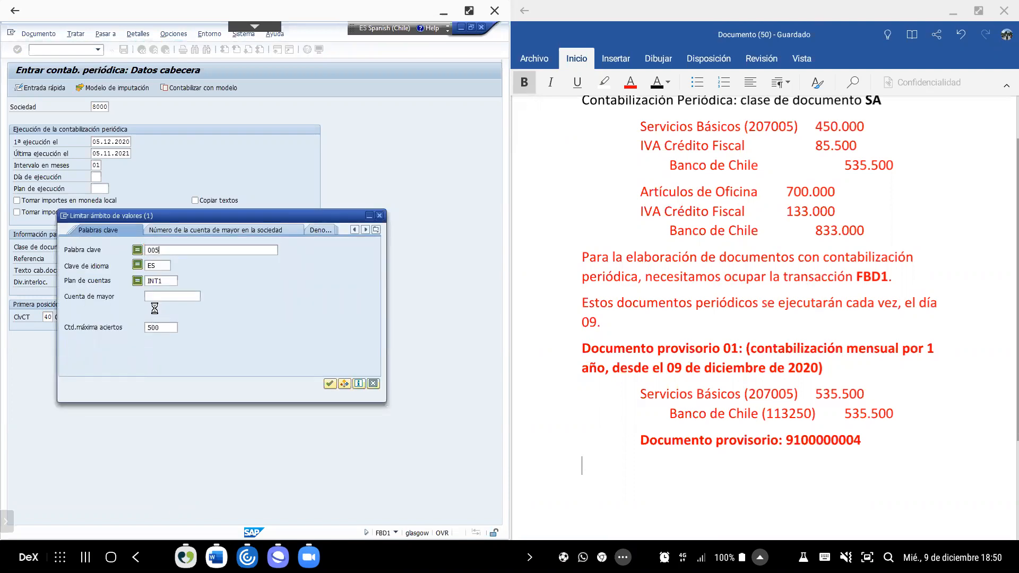
pyautogui.press('Return')
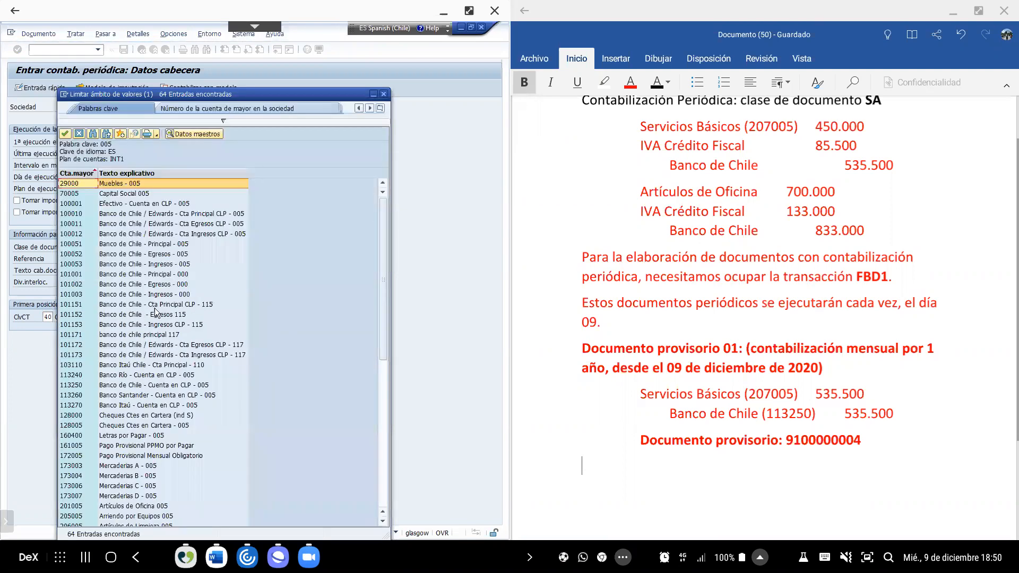
pyautogui.scroll(-3, 172, 376)
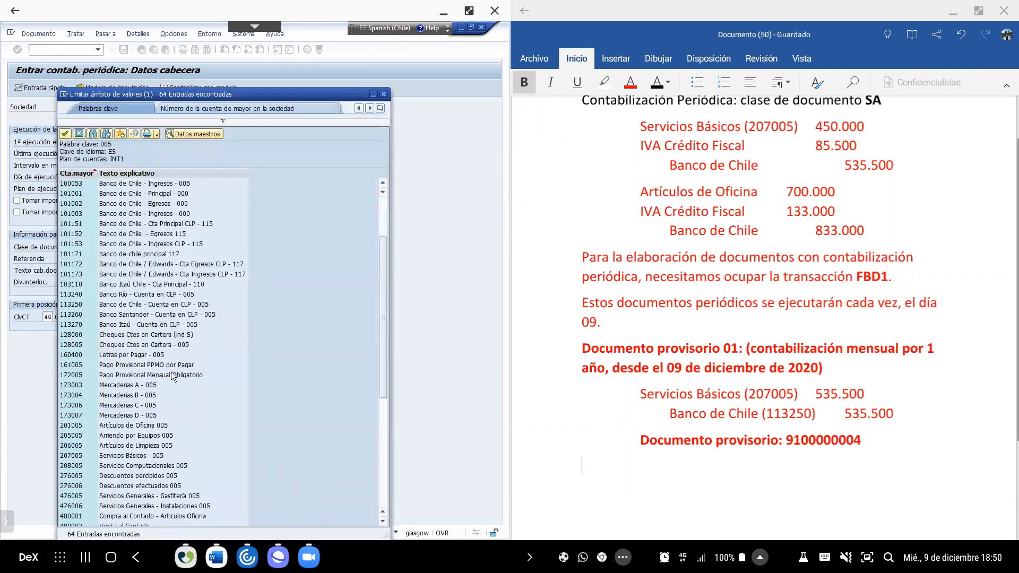
pyautogui.scroll(-4, 172, 376)
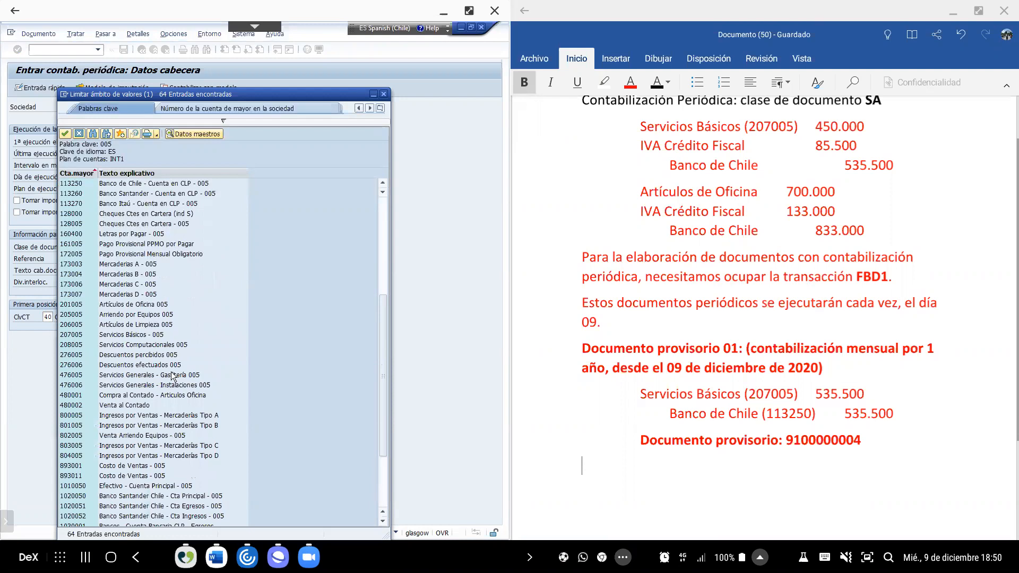
pyautogui.click(138, 307)
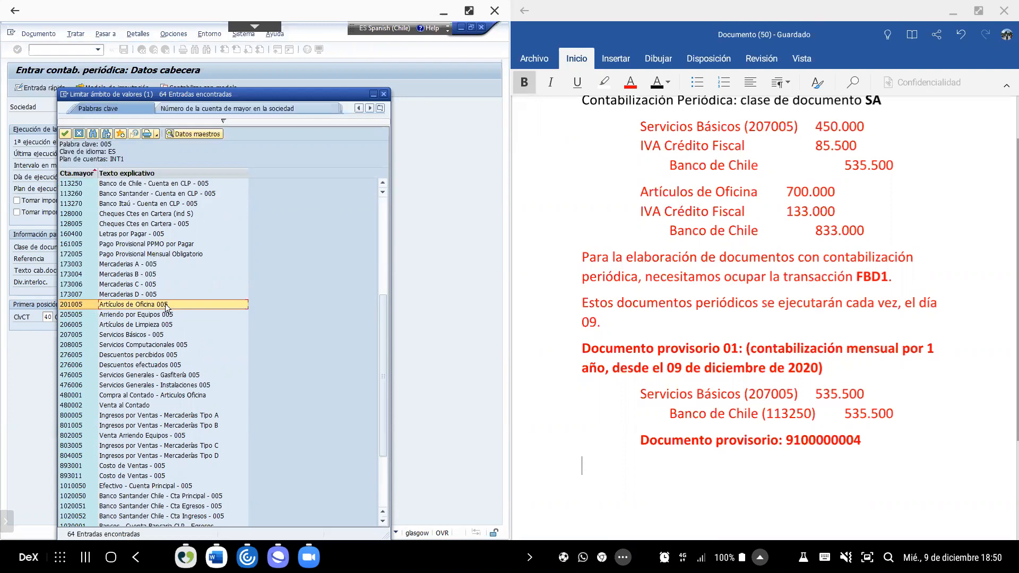
pyautogui.doubleClick(165, 303)
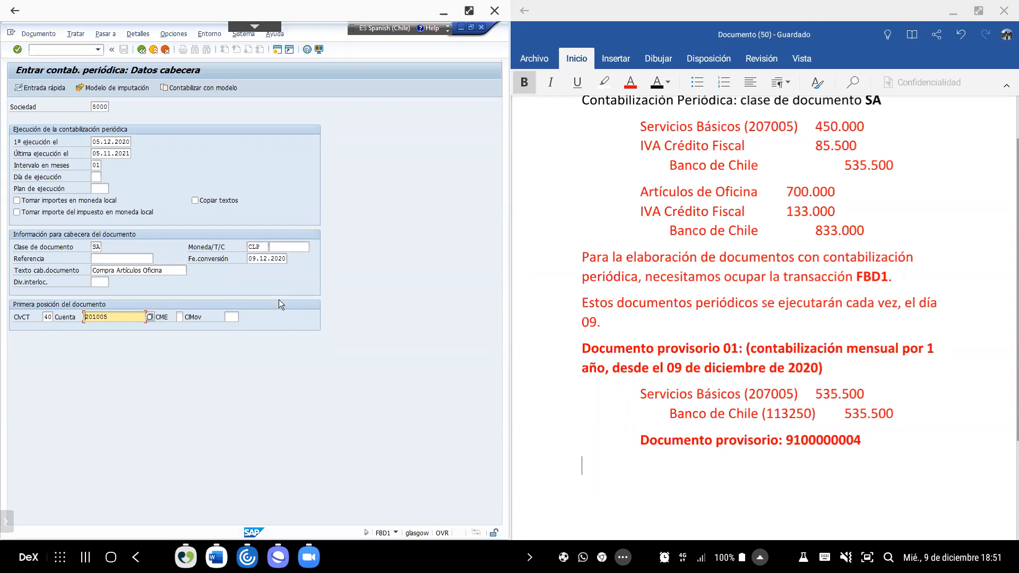
pyautogui.press('Return')
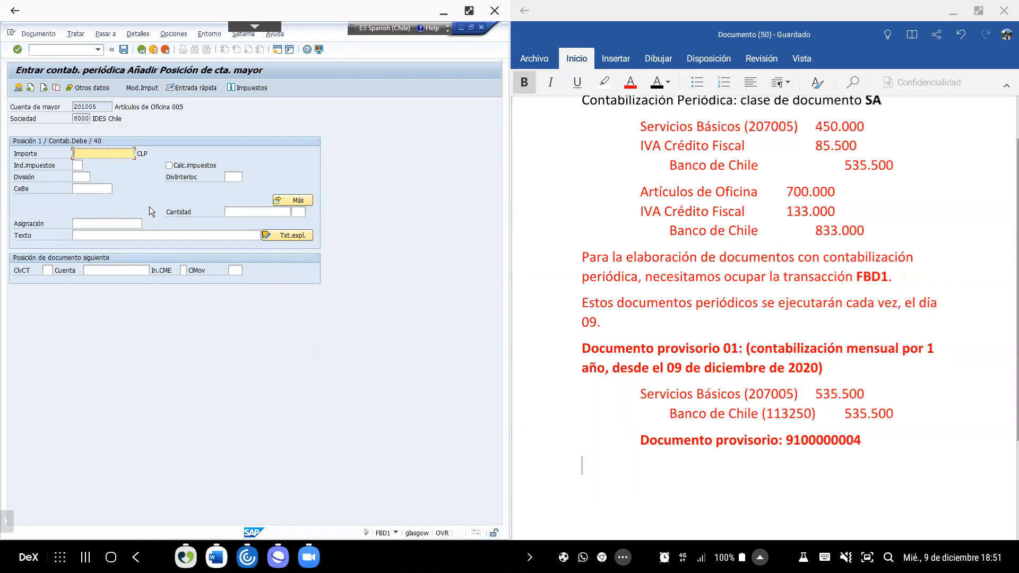
# - Enter 833000 CLP for the debit item with tax indicator C4 (IVA Crédito Fiscal - 19%) and enable automatic tax calculation
pyautogui.write('833000')
pyautogui.press('Tab')
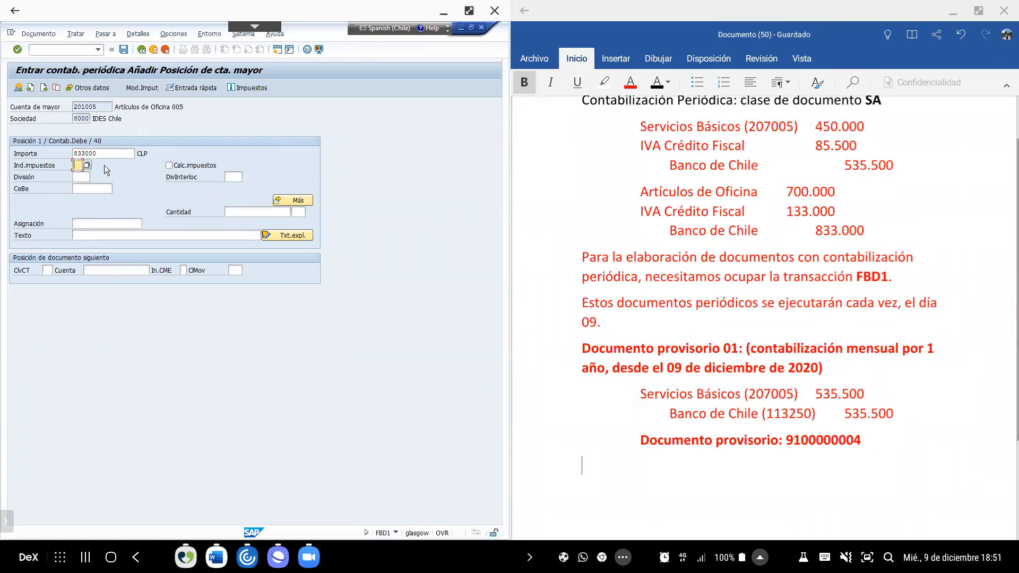
pyautogui.click(87, 166)
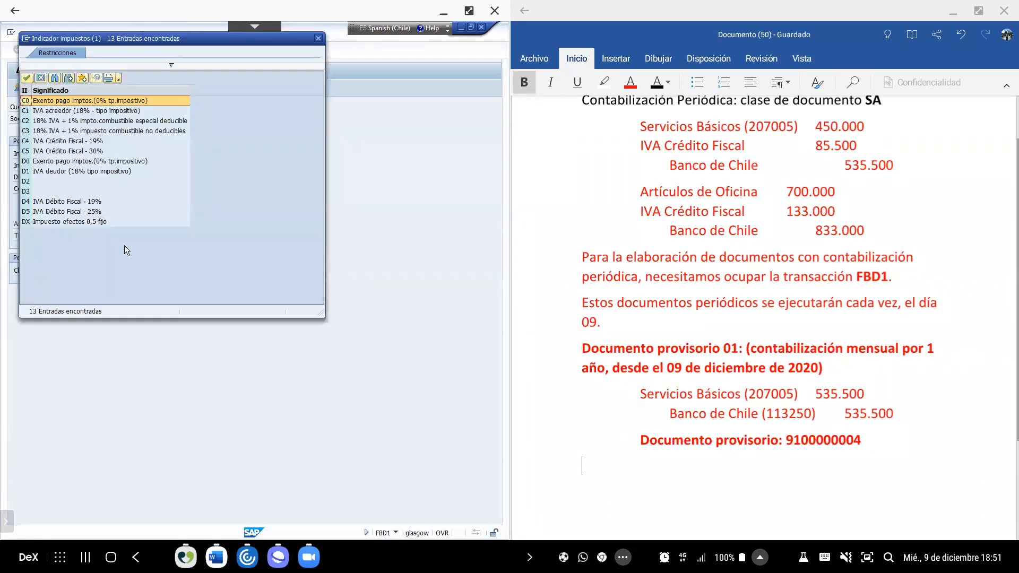
pyautogui.click(60, 143)
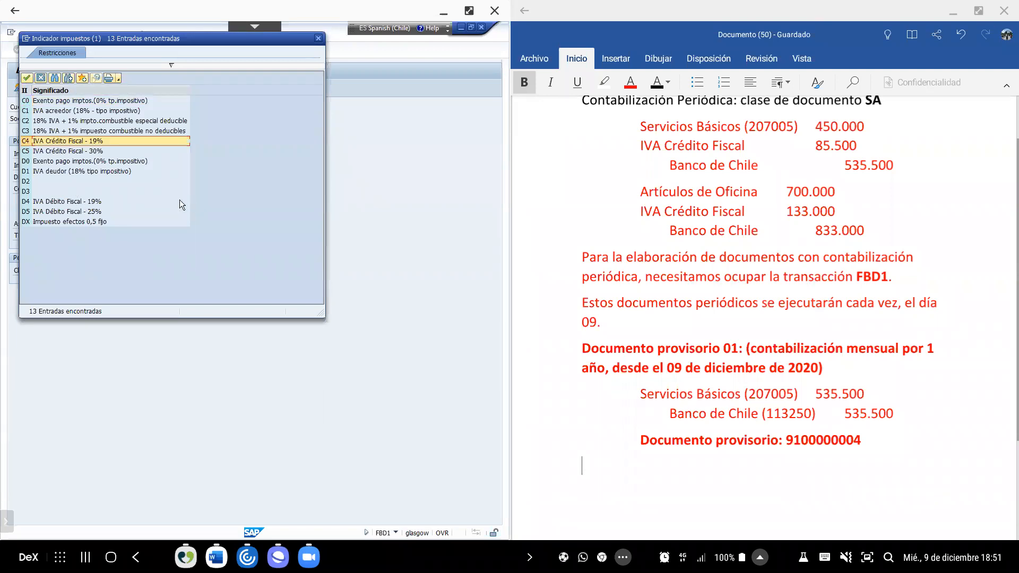
pyautogui.doubleClick(80, 142)
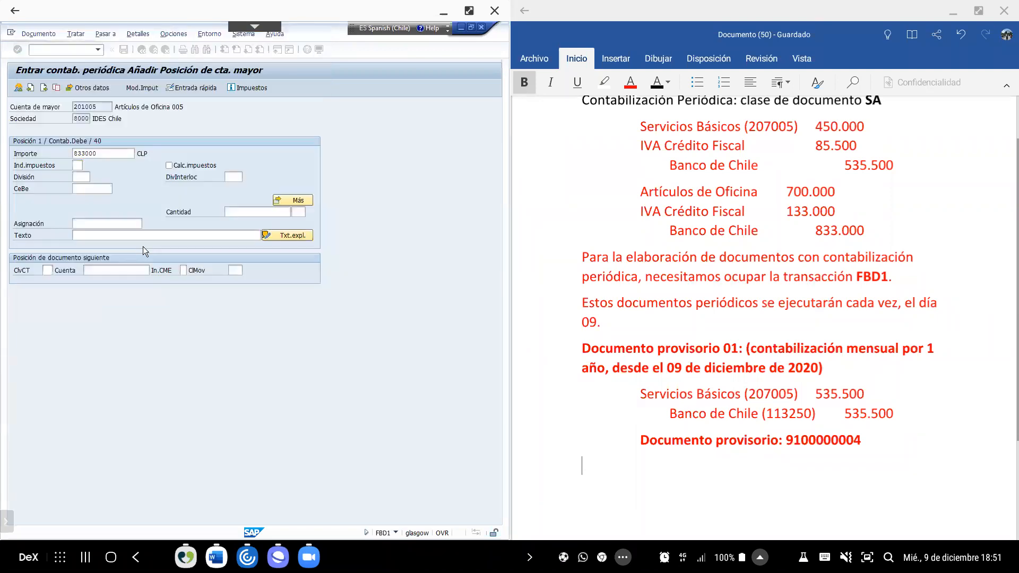
pyautogui.click(169, 166)
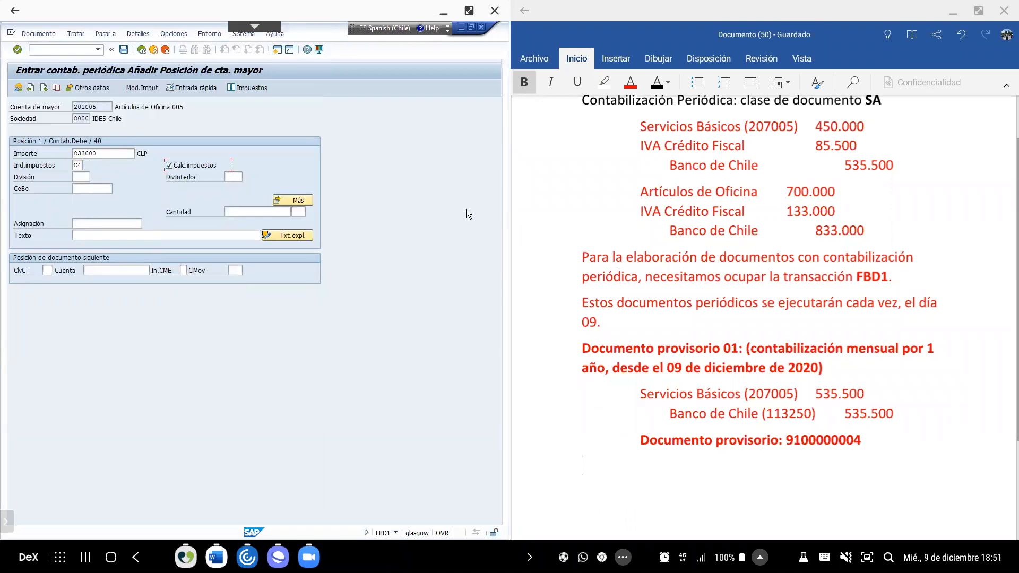
pyautogui.press('Return')
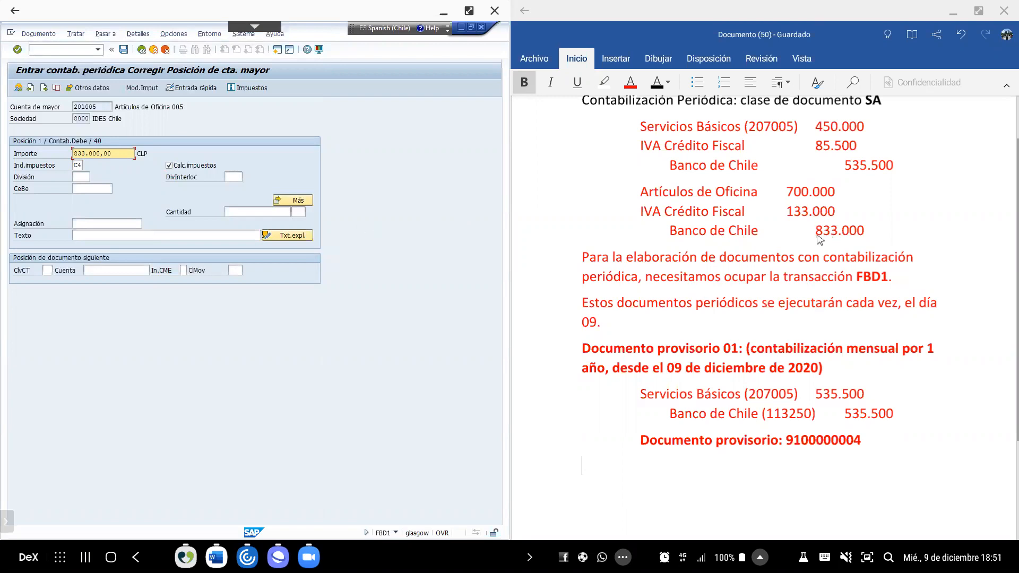
# - Add a credit item with posting key 50 and account 113250 (Banco de Chile), and enter an amount of 833000 CLP
pyautogui.click(47, 271)
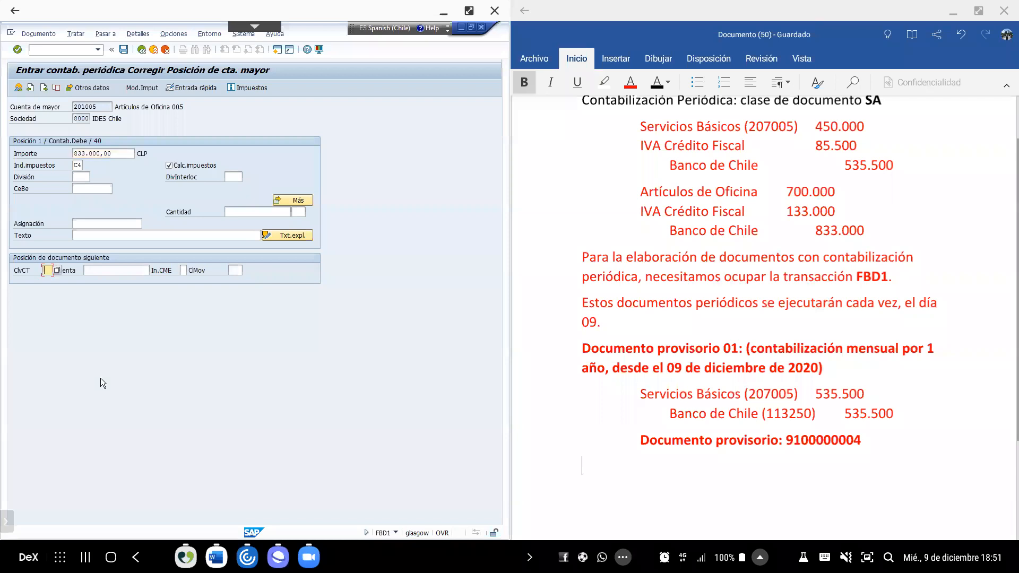
pyautogui.write('50')
pyautogui.click(750, 214)
pyautogui.scroll(2, 769, 217)
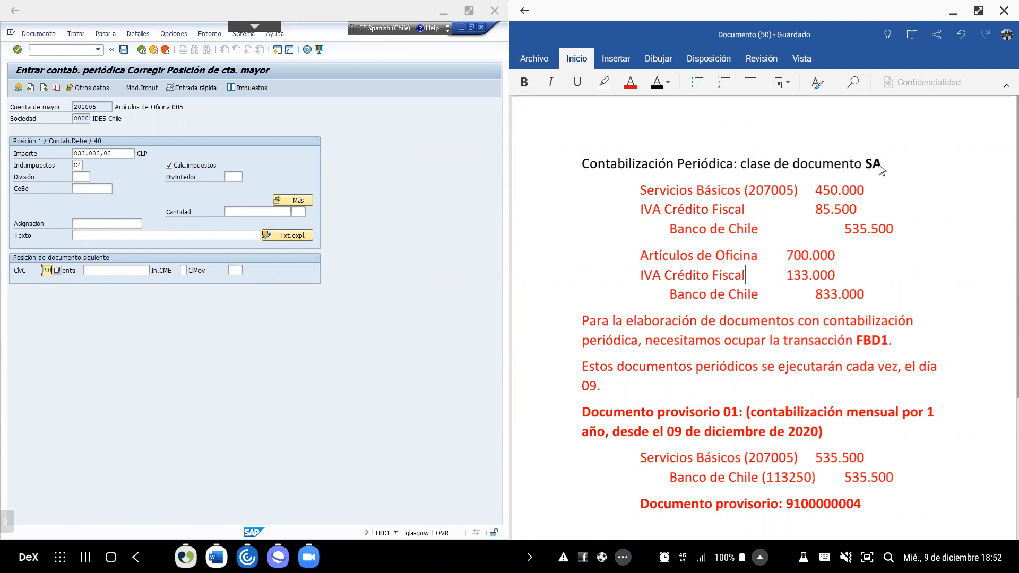
pyautogui.scroll(-3, 715, 361)
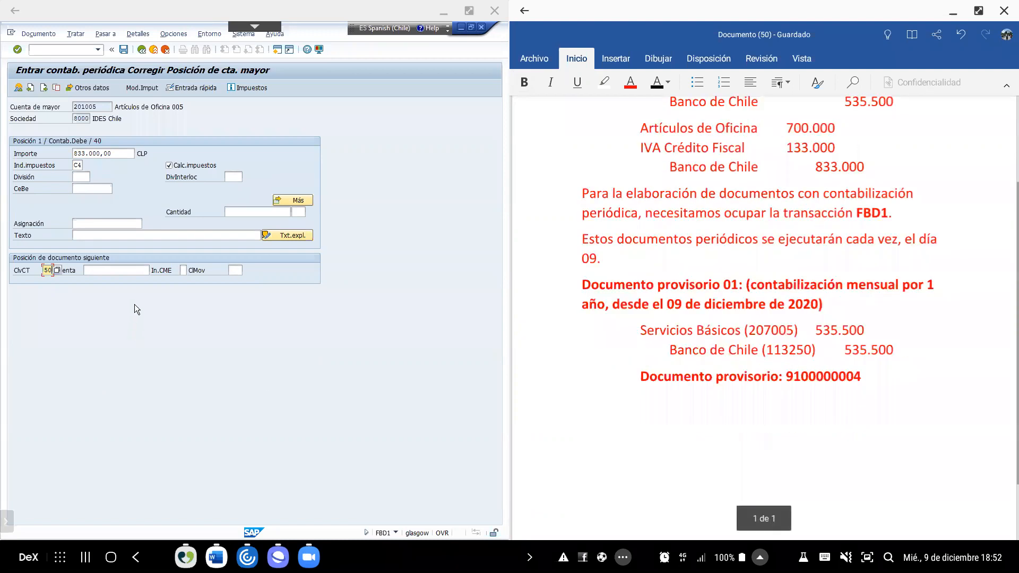
pyautogui.click(126, 271)
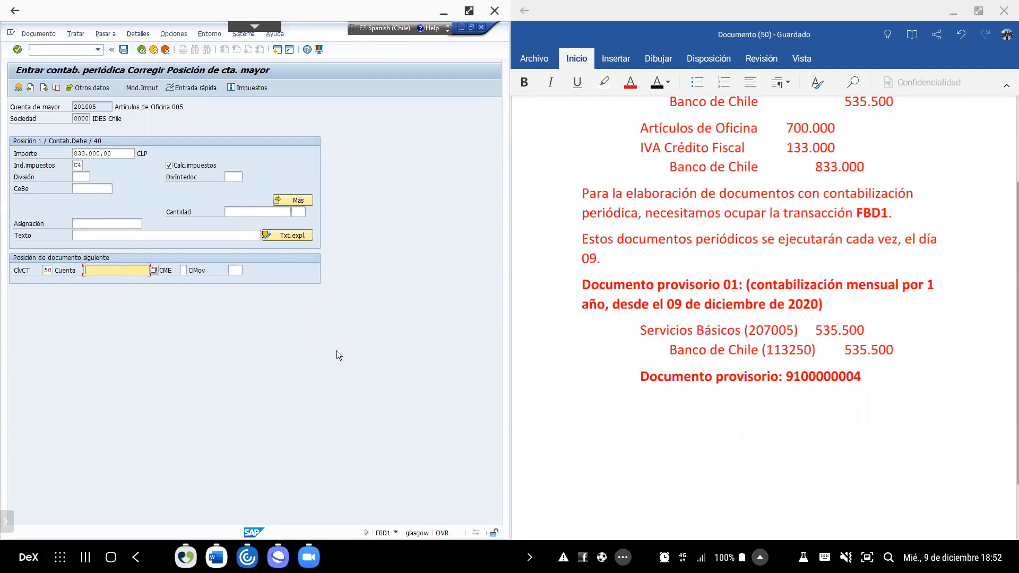
pyautogui.write('113250')
pyautogui.press('Return')
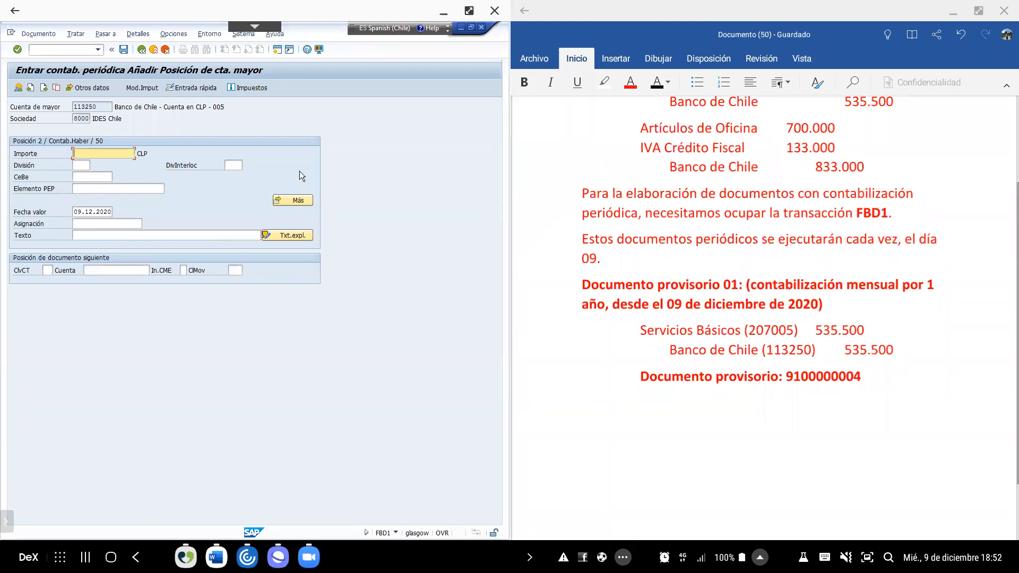
pyautogui.write('833000')
pyautogui.click(667, 336)
pyautogui.hotkey('shift', 'Down')
pyautogui.hotkey('shift', 'Down')
pyautogui.hotkey('ctrl', 'c')
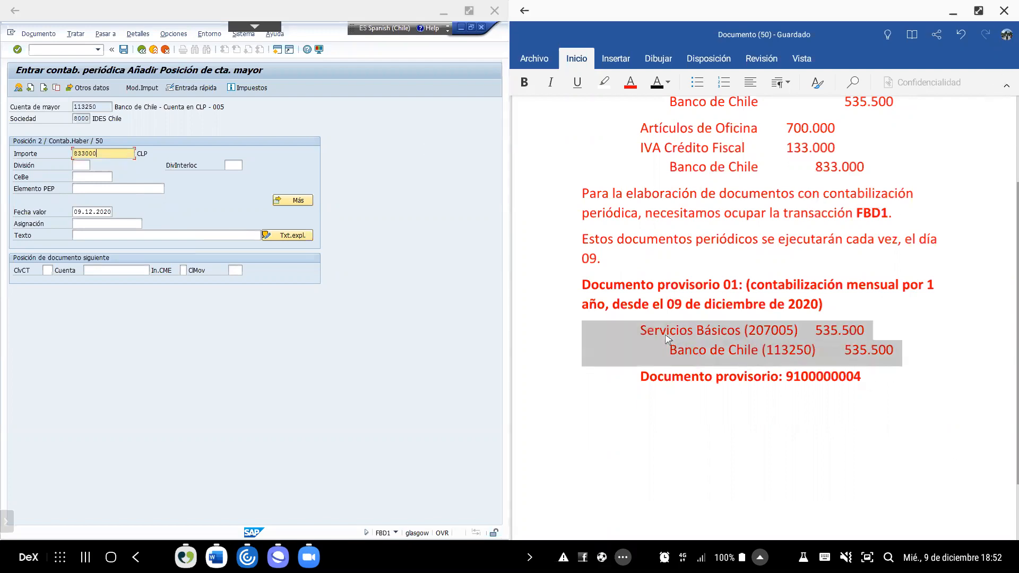
pyautogui.press('Down')
pyautogui.hotkey('ctrl', 'v')
# - Replace "Servicios Básicos" in the copied entry with "Artículos Oficina"
pyautogui.press('Up')
pyautogui.press('Right')
pyautogui.hotkey('shift', 'Right')
pyautogui.hotkey('shift', 'Right')
pyautogui.hotkey('shift', 'Right')
pyautogui.hotkey('shift', 'Right')
pyautogui.hotkey('shift', 'Right')
pyautogui.hotkey('shift', 'Right')
pyautogui.hotkey('shift', 'Right')
pyautogui.hotkey('shift', 'Right')
pyautogui.hotkey('shift', 'Right')
pyautogui.hotkey('shift', 'Right')
pyautogui.hotkey('shift', 'Right')
pyautogui.hotkey('shift', 'Right')
pyautogui.hotkey('shift', 'Right')
pyautogui.hotkey('shift', 'Right')
pyautogui.hotkey('shift', 'Right')
pyautogui.hotkey('shift', 'Right')
pyautogui.hotkey('shift', 'Right')
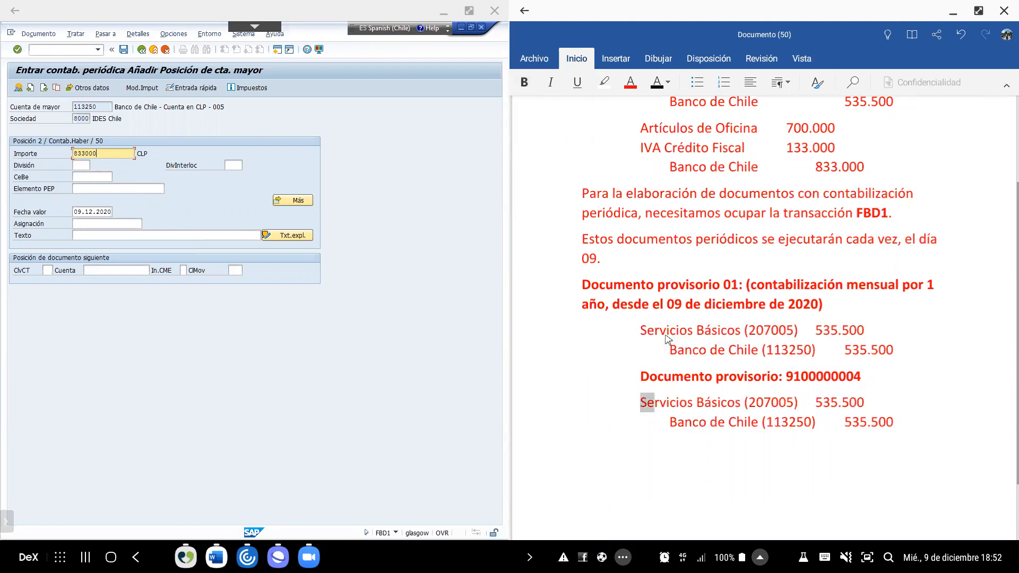
pyautogui.write('Art[iculos ')
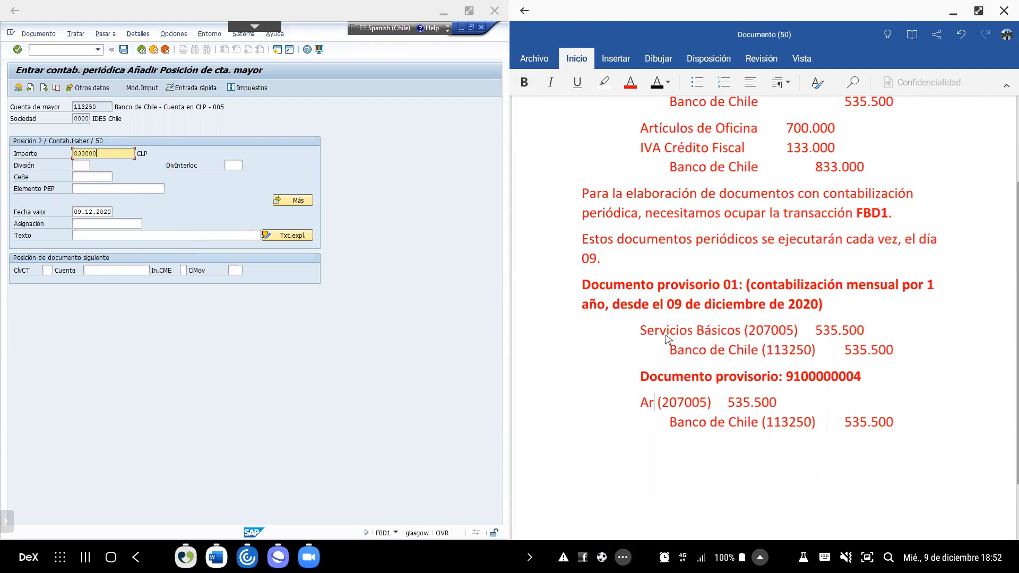
pyautogui.write('Oficina')
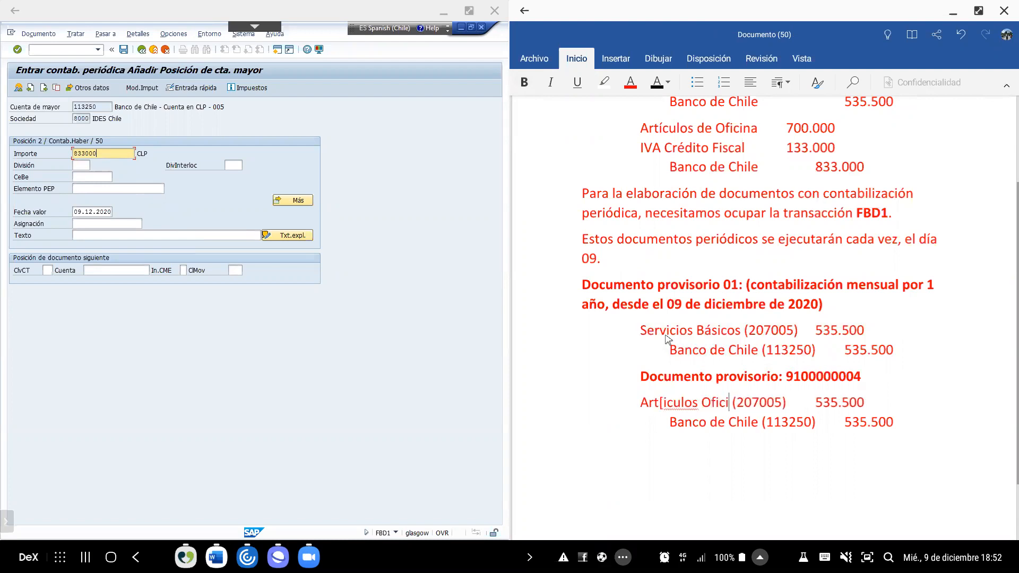
pyautogui.press('Left')
pyautogui.press('Left')
pyautogui.press('Left')
pyautogui.press('Left')
pyautogui.press('Left')
pyautogui.press('Left')
pyautogui.press('Left')
pyautogui.press('Left')
pyautogui.press('Left')
pyautogui.press('Left')
pyautogui.press('Left')
pyautogui.press('Left')
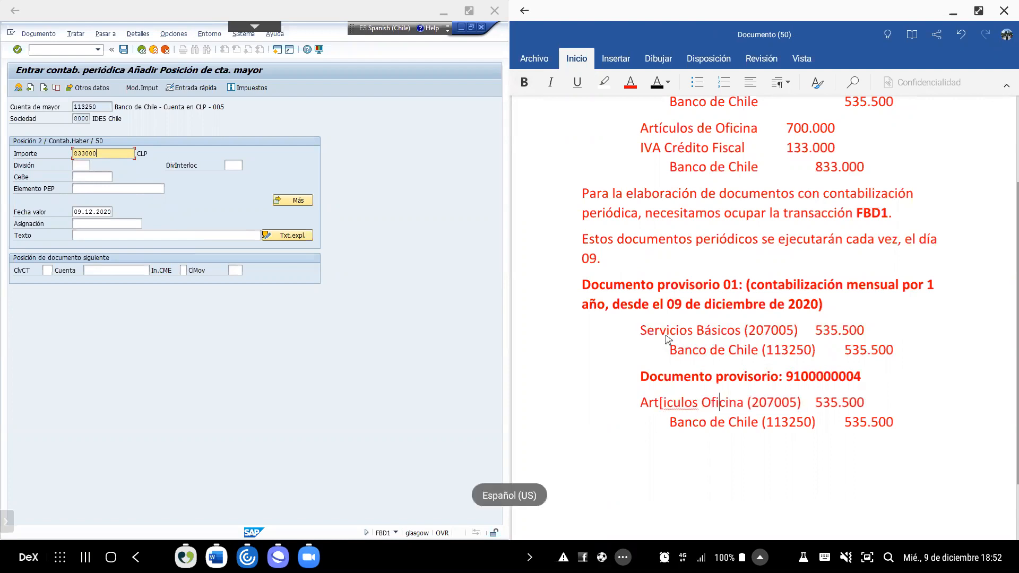
pyautogui.press('Left')
pyautogui.hotkey('shift', 'Left')
pyautogui.hotkey('shift', 'Left')
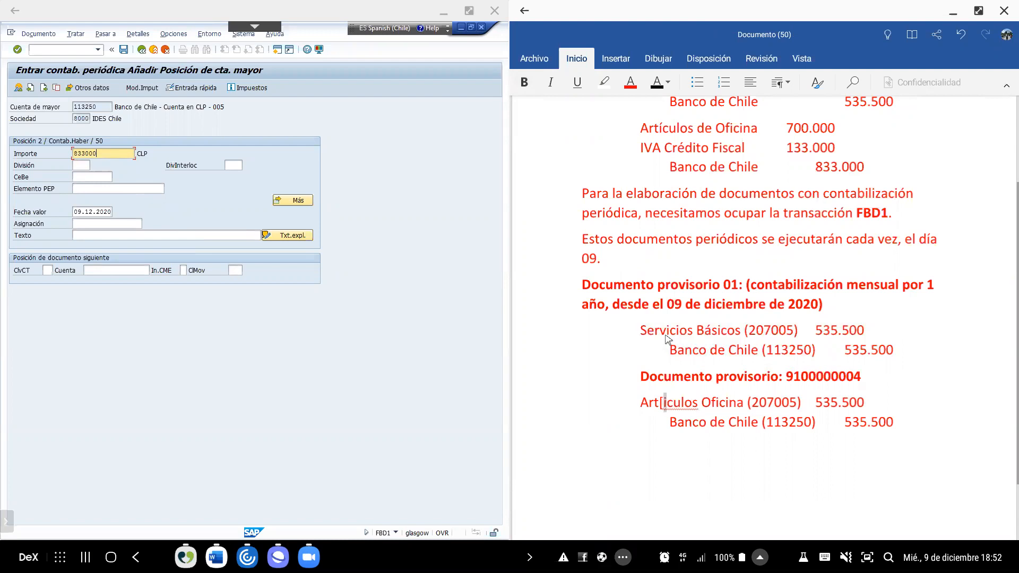
pyautogui.write('í')
# - Change the account number in the Artículos Oficina line to 201005
pyautogui.press('Right')
pyautogui.press('Right')
pyautogui.press('Right')
pyautogui.press('Right')
pyautogui.press('Right')
pyautogui.press('Right')
pyautogui.press('Right')
pyautogui.press('Right')
pyautogui.press('Right')
pyautogui.press('Right')
pyautogui.press('Right')
pyautogui.press('Right')
pyautogui.press('Right')
pyautogui.press('Right')
pyautogui.press('Right')
pyautogui.press('Right')
pyautogui.press('Right')
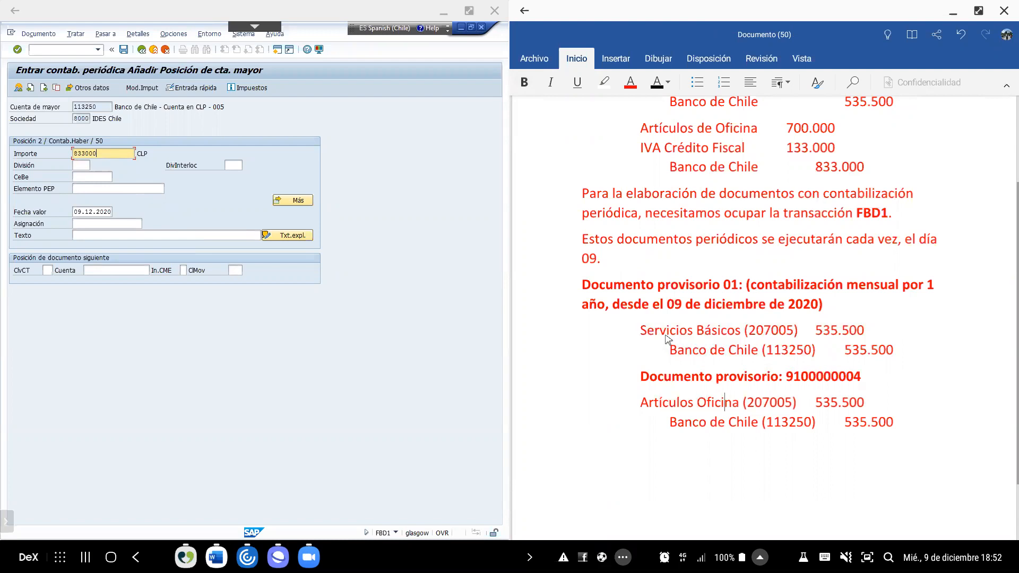
pyautogui.hotkey('shift', 'Right')
pyautogui.write('1')
# - Set the amounts of the Artículos Oficina line and its Banco de Chile line to 833.000
pyautogui.press('Right')
pyautogui.press('Right')
pyautogui.press('Right')
pyautogui.press('Right')
pyautogui.press('Right')
pyautogui.press('Right')
pyautogui.press('Left')
pyautogui.hotkey('shift', 'End')
pyautogui.hotkey('shift', 'Left')
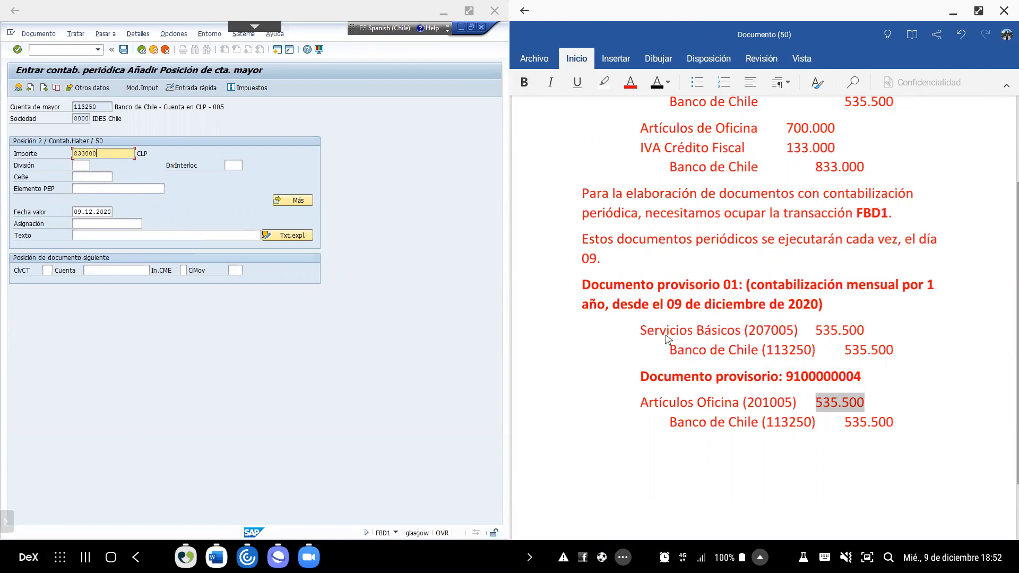
pyautogui.write('833.000')
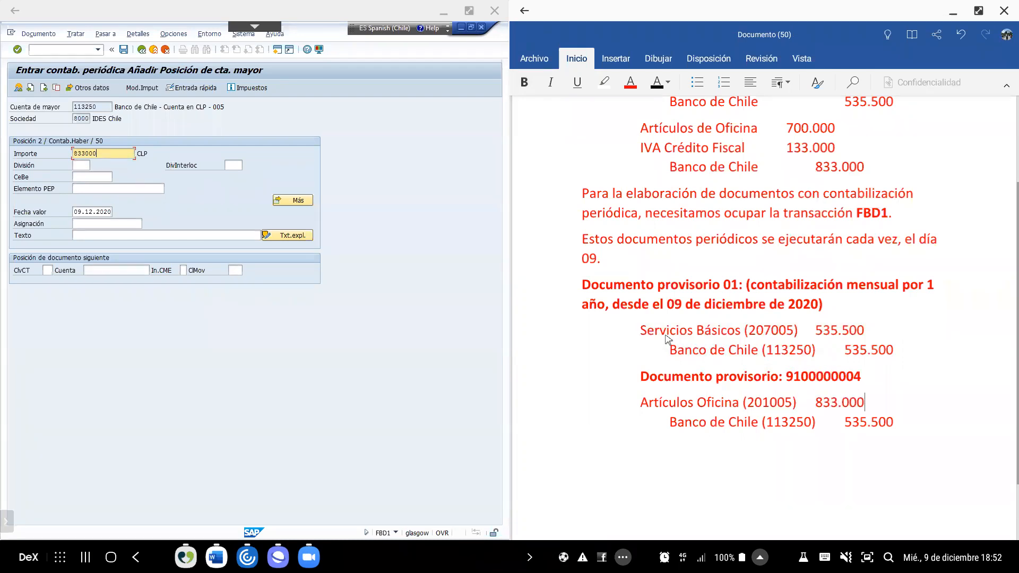
pyautogui.press('Down')
pyautogui.press('Left')
pyautogui.press('Left')
pyautogui.press('Left')
pyautogui.hotkey('shift', 'End')
pyautogui.hotkey('shift', 'Left')
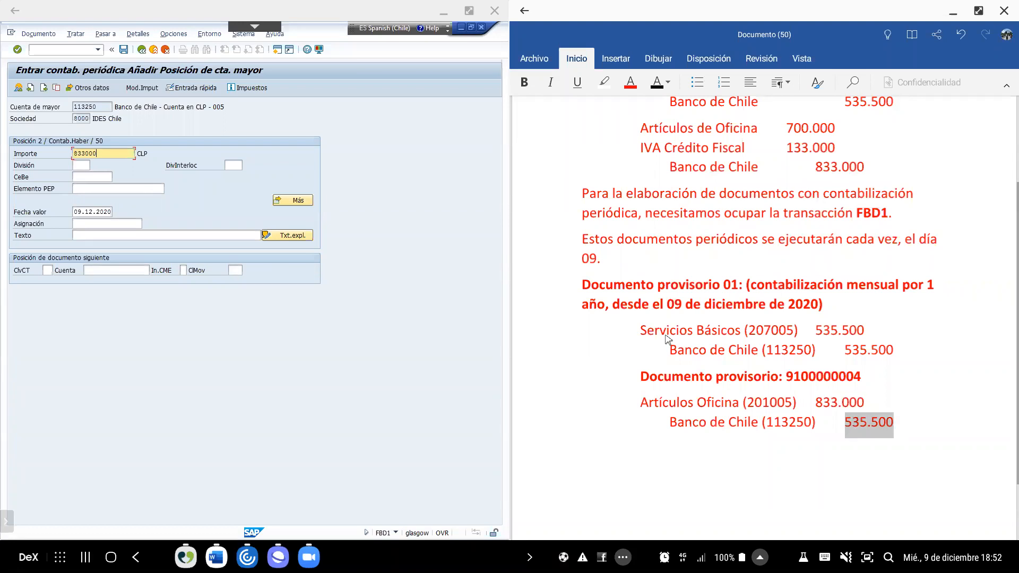
pyautogui.write('833.000')
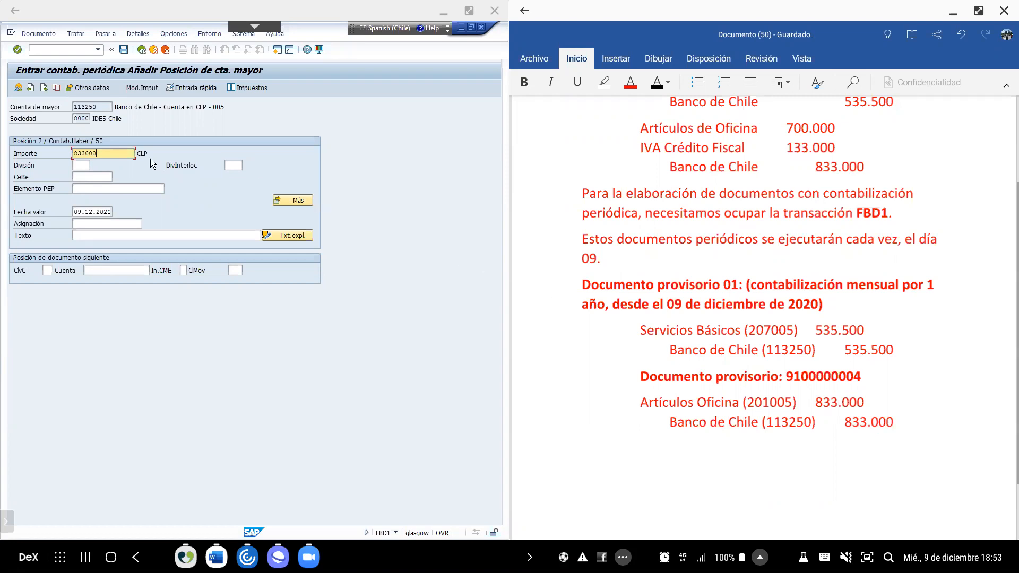
# - In SAP, confirm the bank item's amount, display the document overview and save the recurring document
pyautogui.click(107, 154)
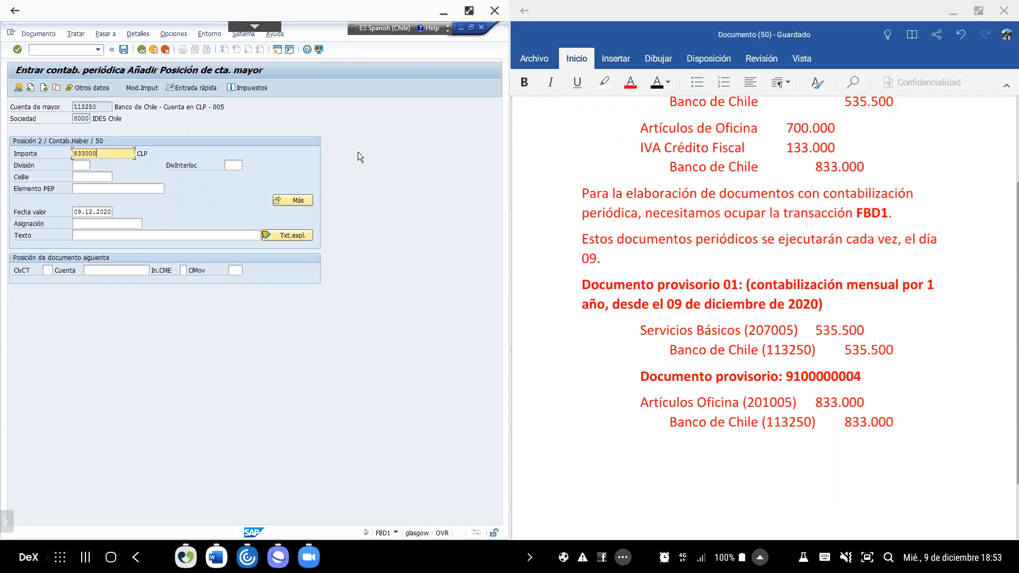
pyautogui.press('Return')
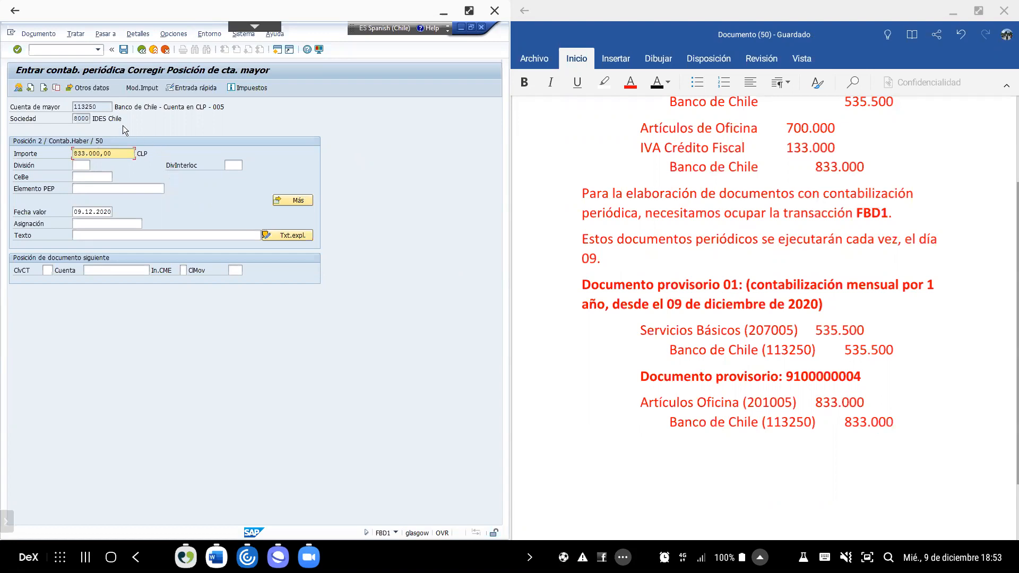
pyautogui.click(18, 89)
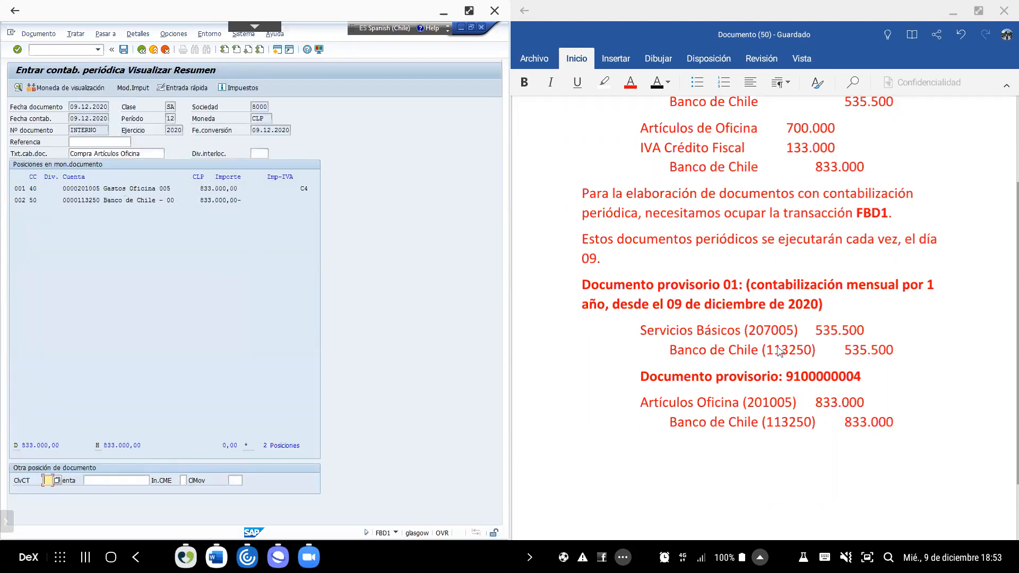
pyautogui.doubleClick(310, 187)
pyautogui.click(124, 50)
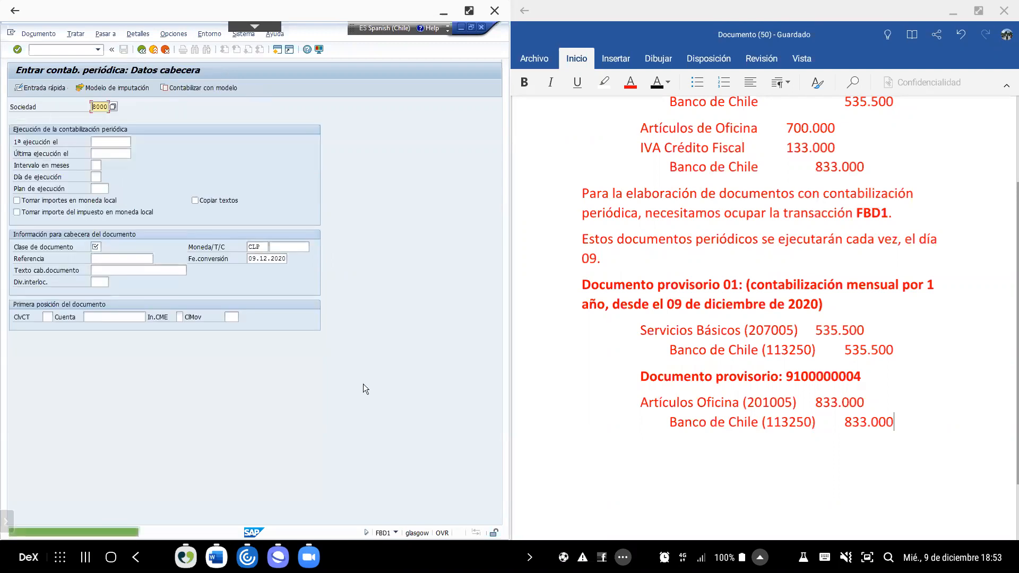
pyautogui.click(915, 425)
pyautogui.press('Return')
pyautogui.press('Tab')
pyautogui.press('Tab')
pyautogui.write('Documento provisorio: 91')
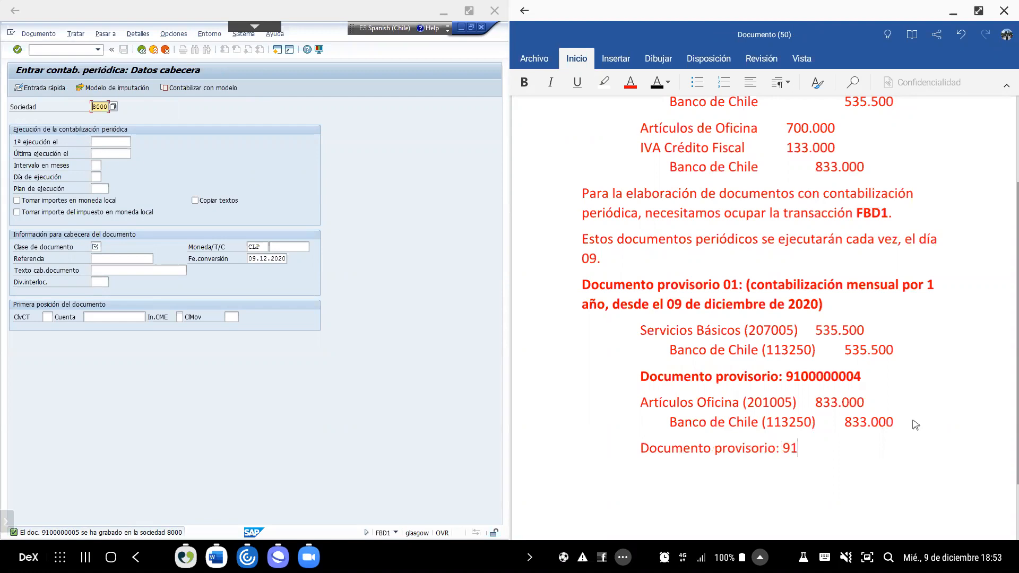
pyautogui.write('00000005')
pyautogui.hotkey('shift', 'Home')
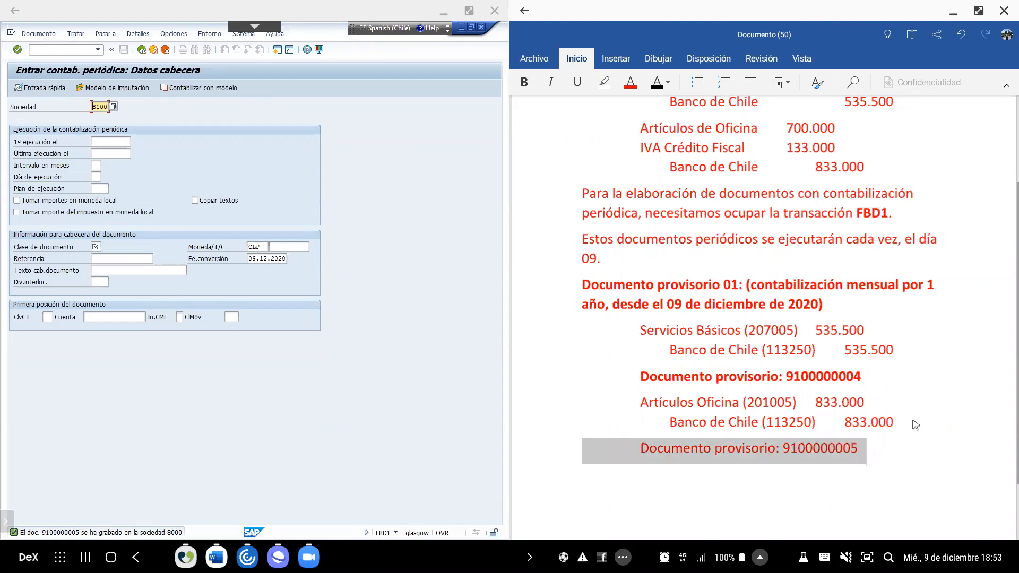
pyautogui.hotkey('ctrl', 'b')
pyautogui.press('Down')
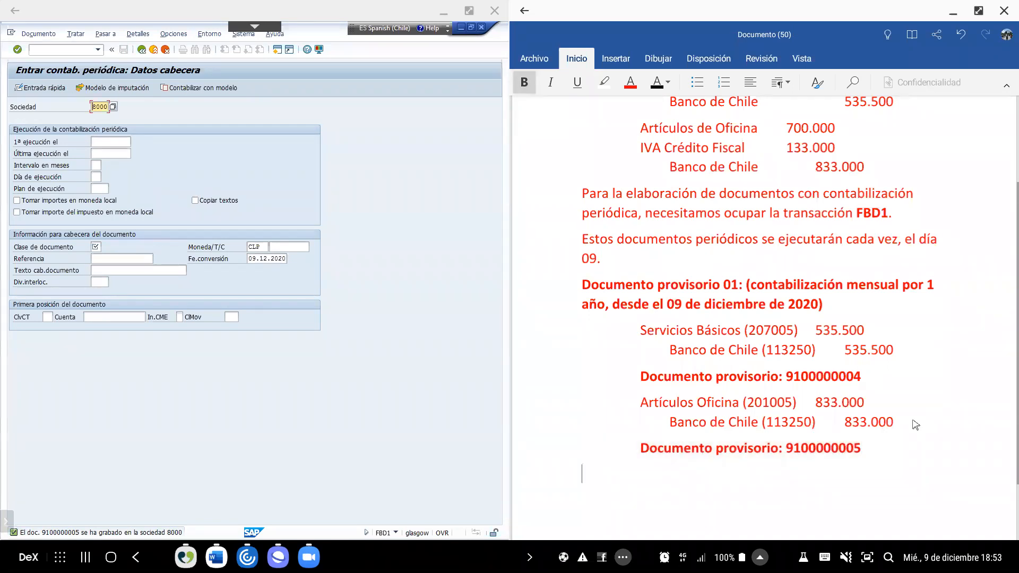
# - Write the bold heading "Documento provisorio 02: contabilización mensual por 1 año, desde el 05 de diciembre de 2020." on the next line
pyautogui.write('Documento provis')
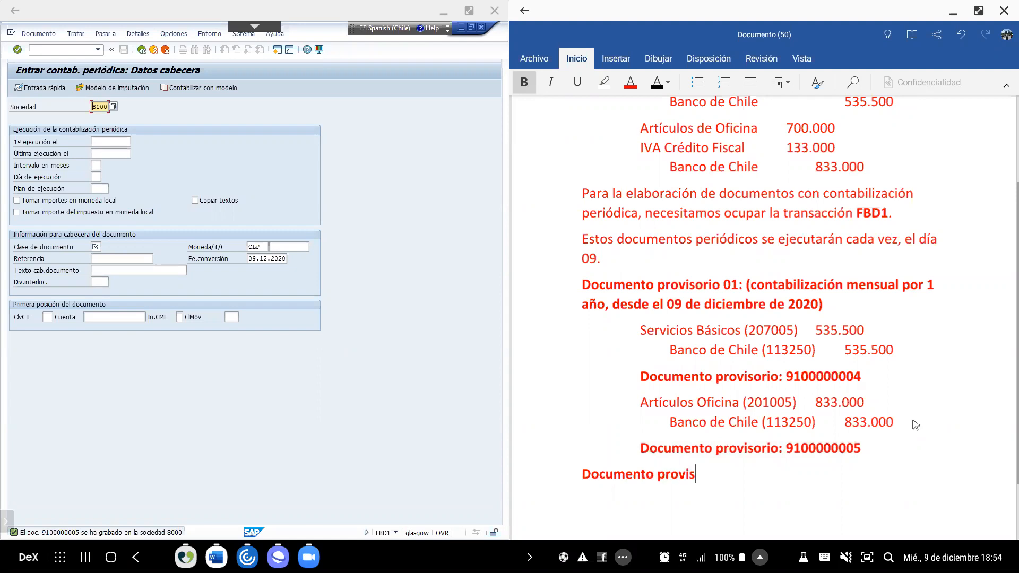
pyautogui.write('orio 02: contabilización m')
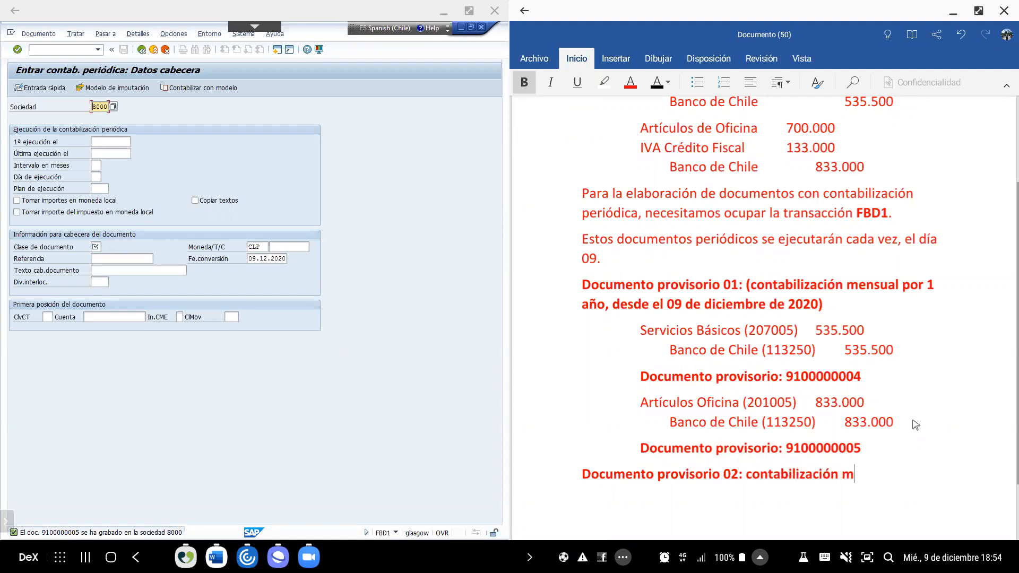
pyautogui.write('ensual por 1')
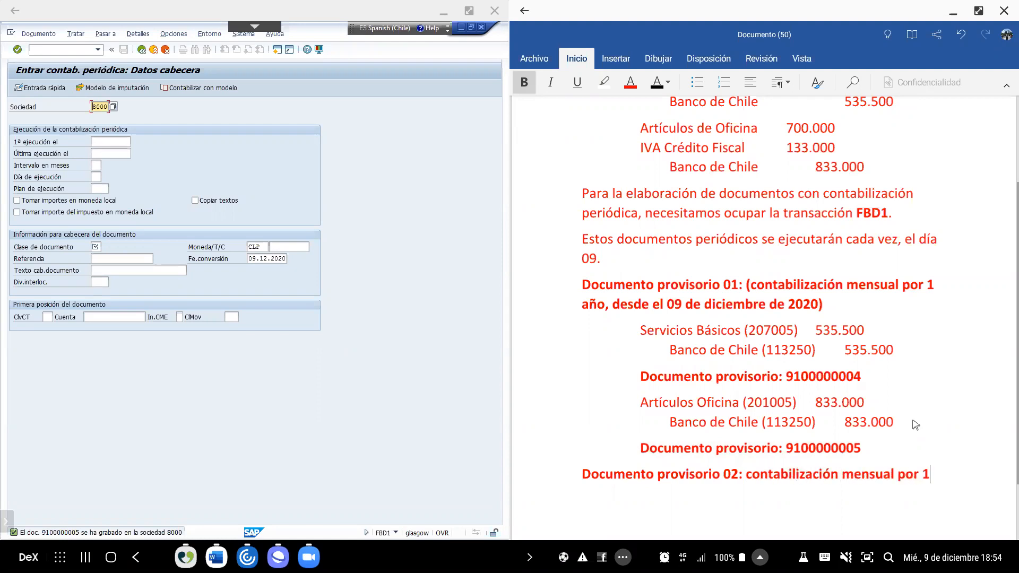
pyautogui.write(' año, desde el 05 de diciembre de 2020')
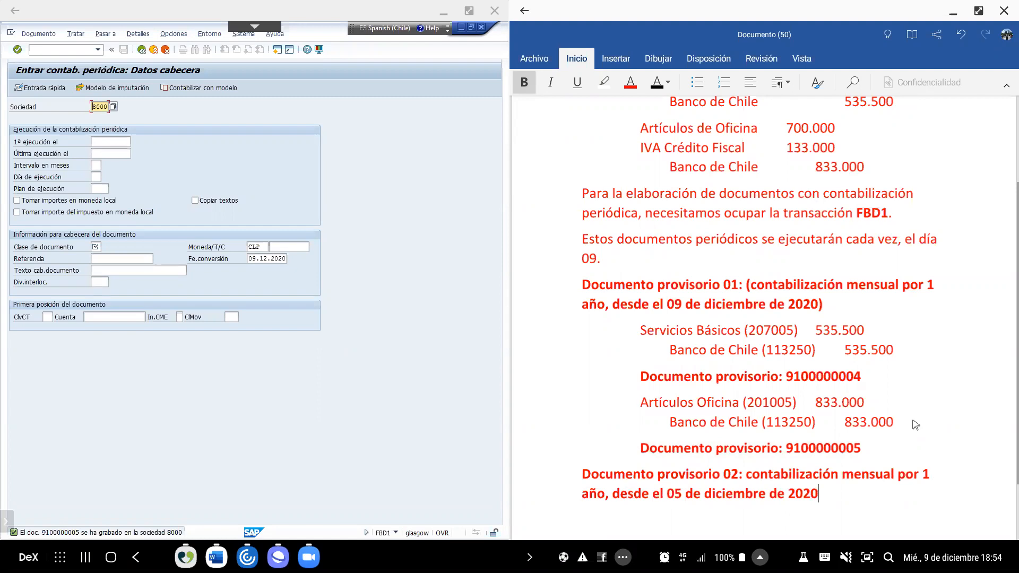
pyautogui.write('.')
# - Remove both parentheses from the "Documento provisorio 01" heading
pyautogui.press('Up')
pyautogui.press('Up')
pyautogui.press('Up')
pyautogui.press('Up')
pyautogui.press('Up')
pyautogui.press('Up')
pyautogui.press('Up')
pyautogui.press('Up')
pyautogui.press('Up')
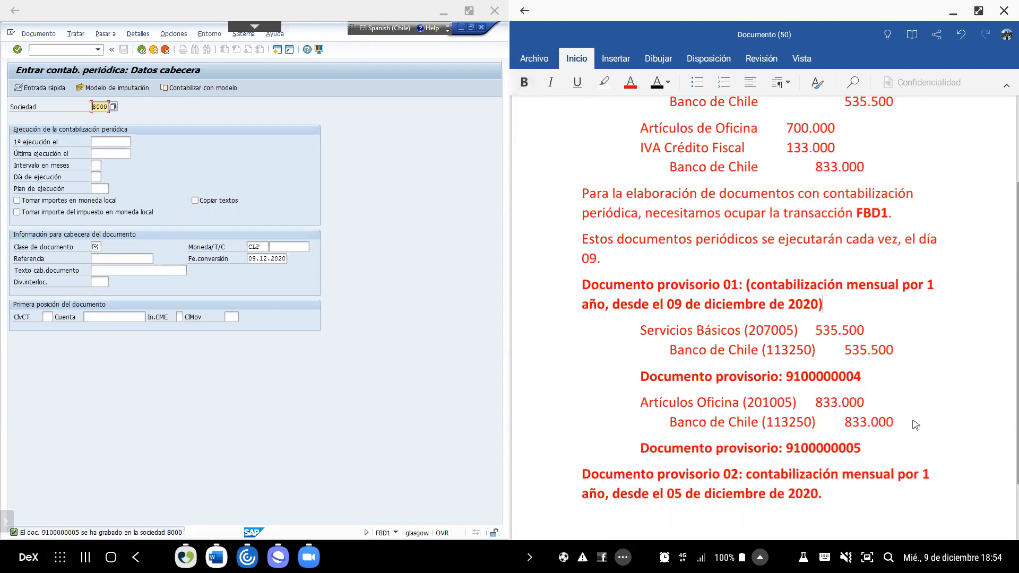
pyautogui.press('Left')
pyautogui.press('Left')
pyautogui.press('Left')
pyautogui.press('Left')
pyautogui.press('Left')
pyautogui.press('Left')
pyautogui.press('Left')
pyautogui.press('Left')
pyautogui.press('Left')
pyautogui.press('Left')
pyautogui.press('Left')
pyautogui.press('Left')
pyautogui.press('BackSpace')
pyautogui.press('Down')
pyautogui.press('End')
pyautogui.press('BackSpace')
# - Underline the transaction code FBD1 in the paragraph on preparing periodic documents
pyautogui.press('Up')
pyautogui.press('Up')
pyautogui.press('Up')
pyautogui.press('Up')
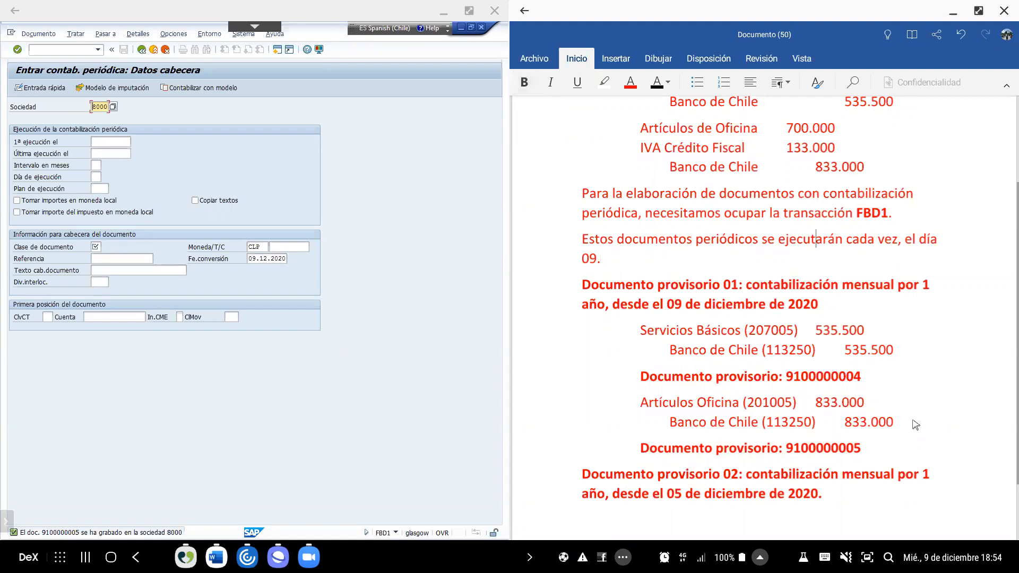
pyautogui.press('End')
pyautogui.press('Left')
pyautogui.hotkey('shift', 'Left')
pyautogui.hotkey('shift', 'Left')
pyautogui.hotkey('shift', 'Left')
pyautogui.hotkey('shift', 'Left')
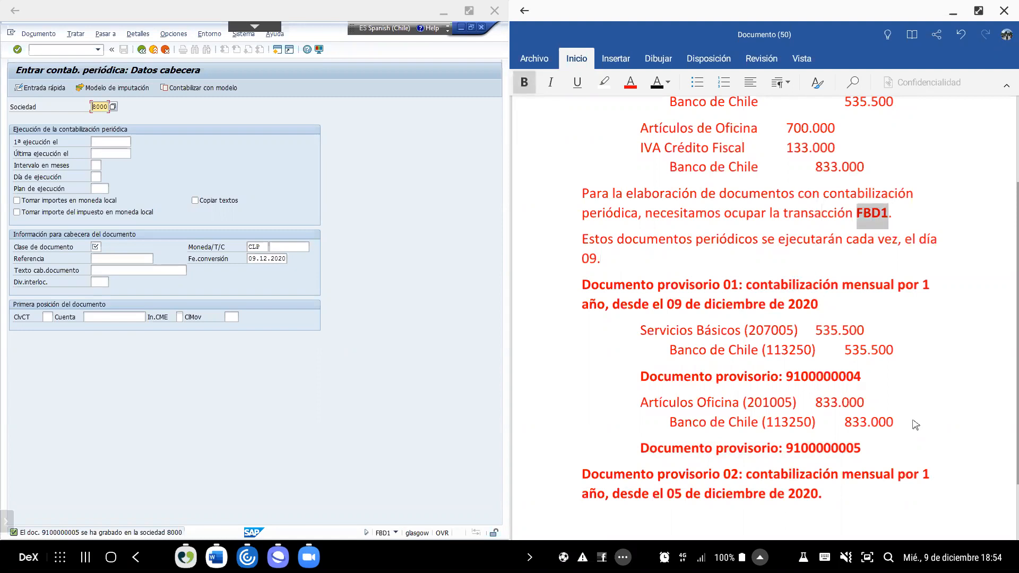
pyautogui.hotkey('ctrl', 'u')
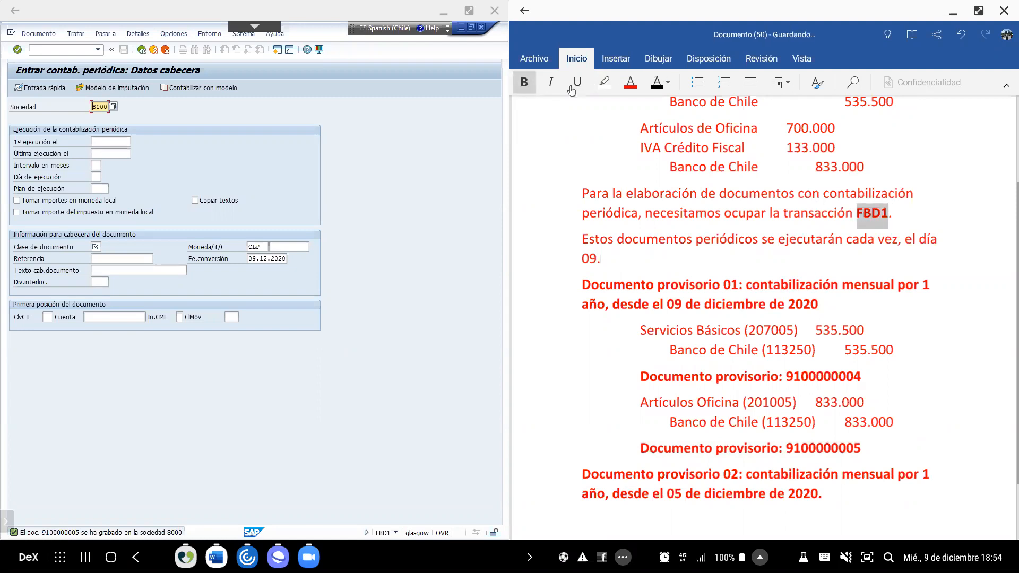
# - Write "Para la ejecución de los documentos contables por cada mes, utilizamos la transacción F.14." in a new paragraph below the Documento provisorio 02 heading
pyautogui.click(869, 535)
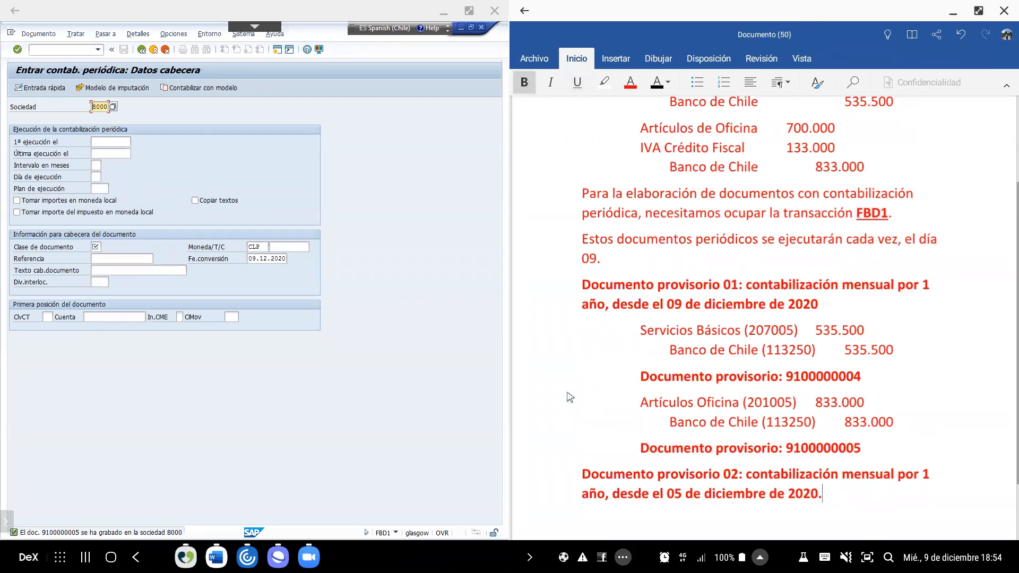
pyautogui.press('Return')
pyautogui.write('Para lla ejecuci')
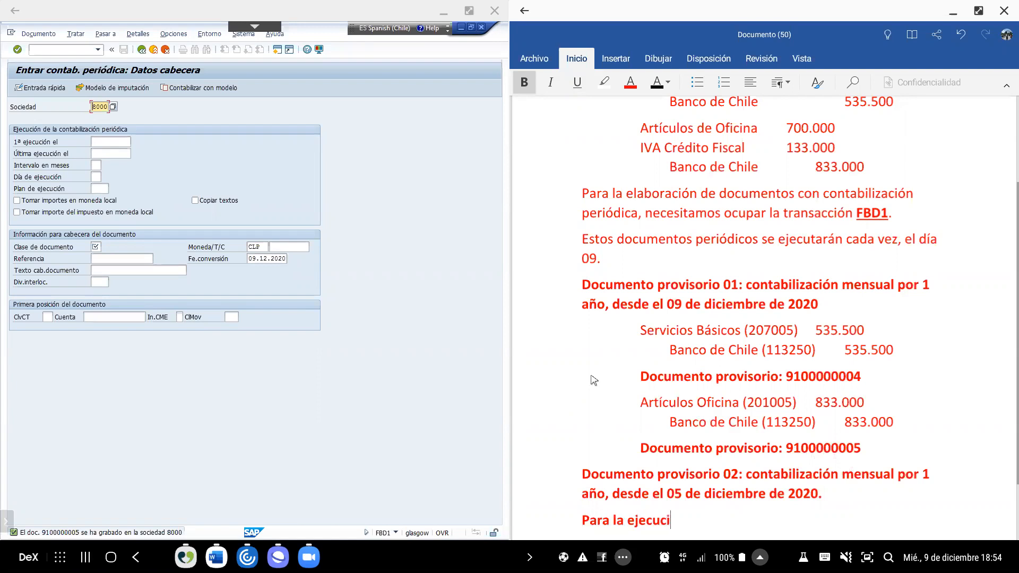
pyautogui.write('ón de los documentos contabl')
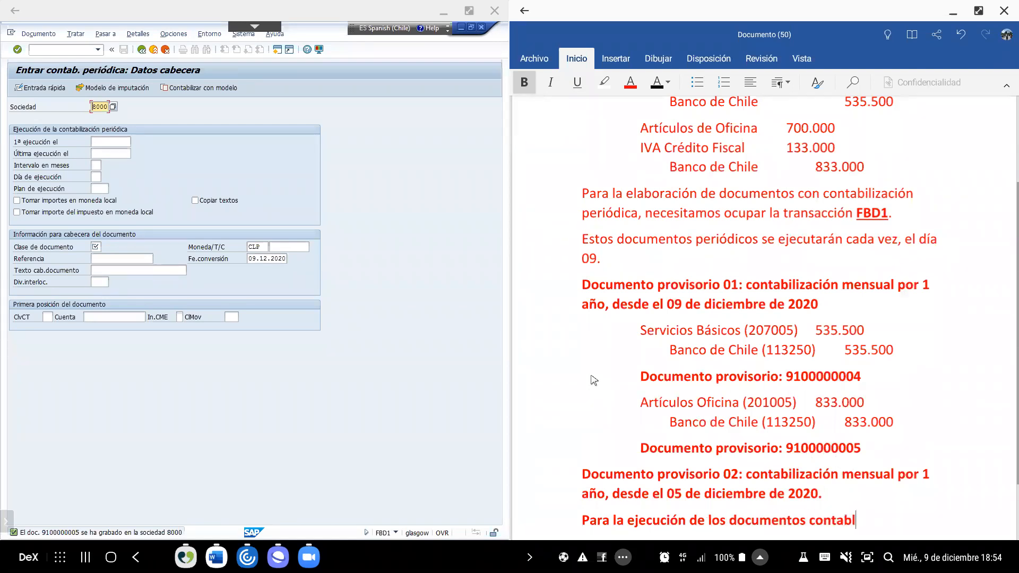
pyautogui.write('es por cada')
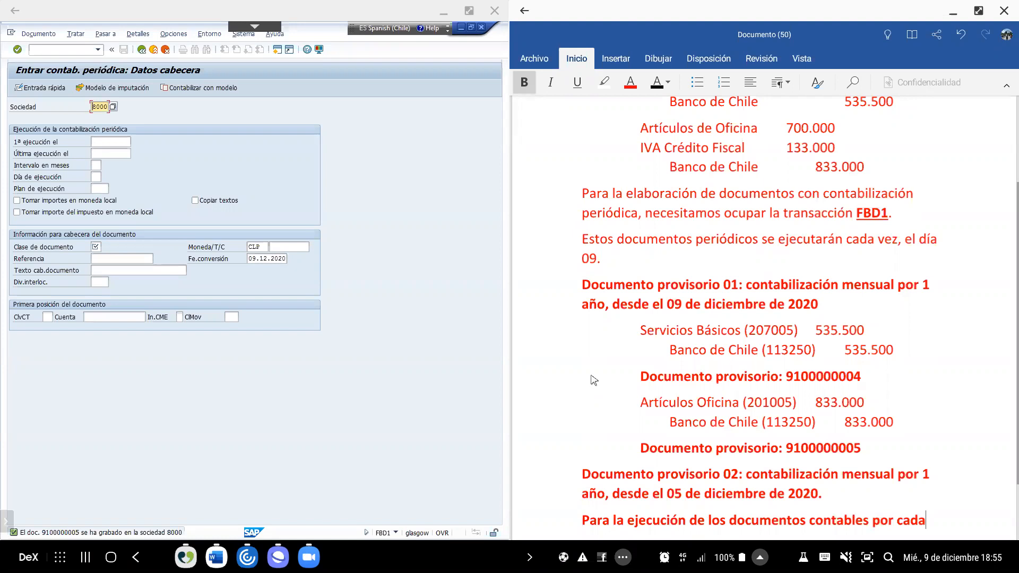
pyautogui.write(' mes, uti')
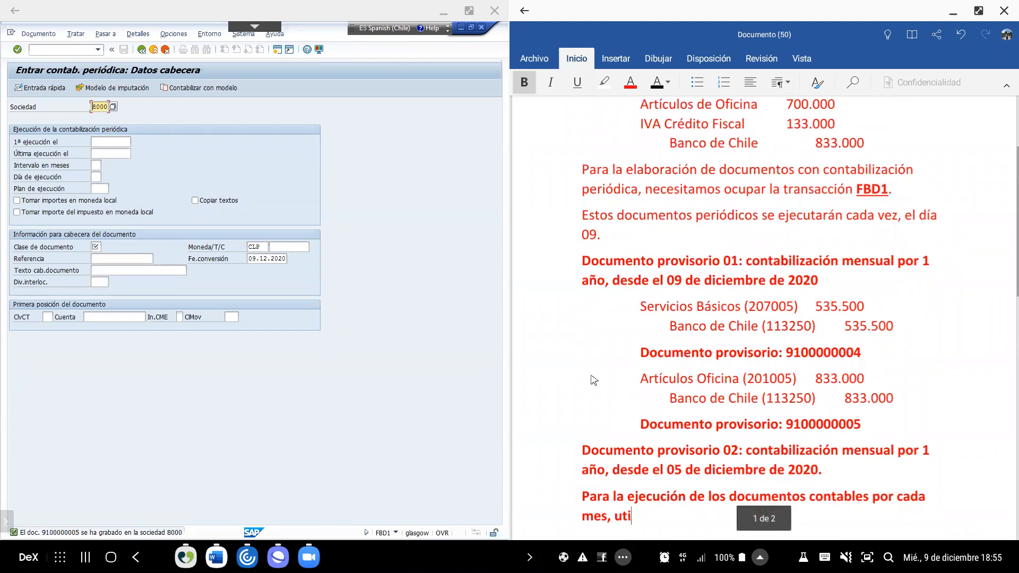
pyautogui.write('lizamos la trans')
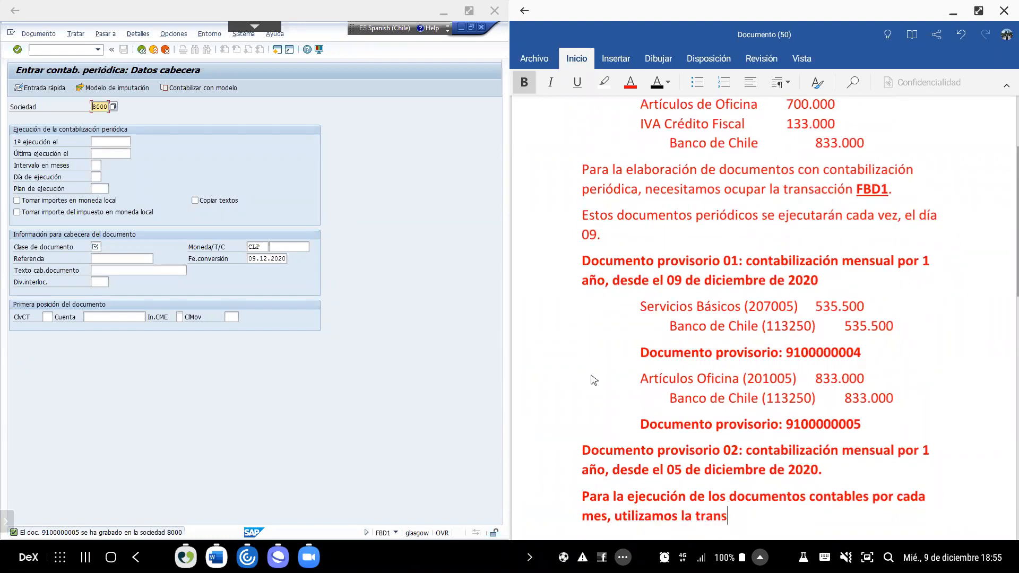
pyautogui.write('acción F.14.')
# - Remove the bold formatting from the whole paragraph on executing the monthly accounting documents
pyautogui.press('Up')
pyautogui.press('Home')
pyautogui.hotkey('shift', 'Down')
pyautogui.hotkey('shift', 'Down')
pyautogui.hotkey('shift', 'Left')
pyautogui.hotkey('shift', 'Left')
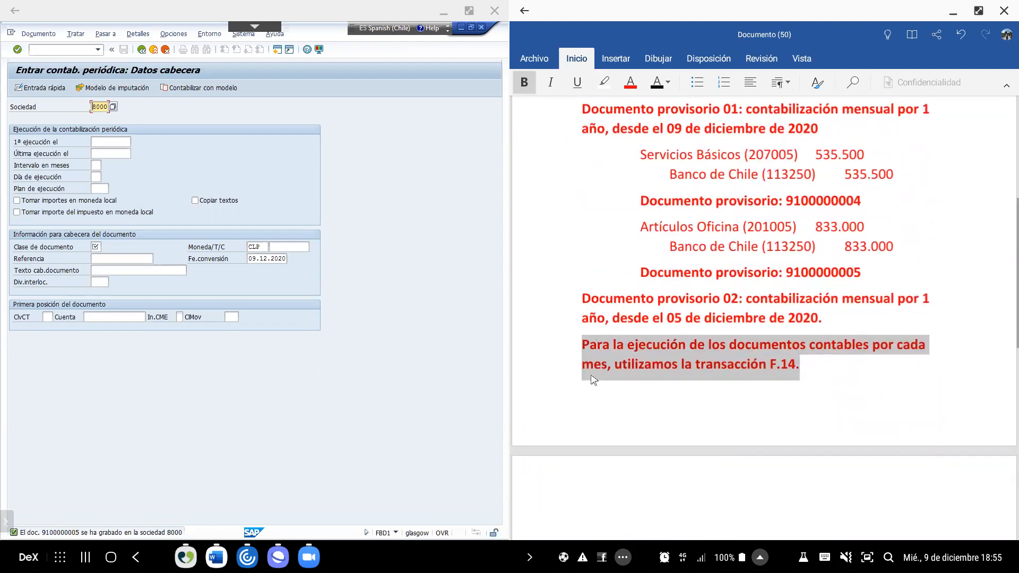
pyautogui.hotkey('ctrl', 'b')
pyautogui.press('Left')
pyautogui.press('Right')
# - Make the transaction code F.14 bold and underlined in the paragraph on executing the monthly accounting documents
pyautogui.press('Down')
pyautogui.press('End')
pyautogui.press('Left')
pyautogui.hotkey('shift', 'Left')
pyautogui.hotkey('shift', 'Left')
pyautogui.hotkey('shift', 'Left')
pyautogui.hotkey('shift', 'Left')
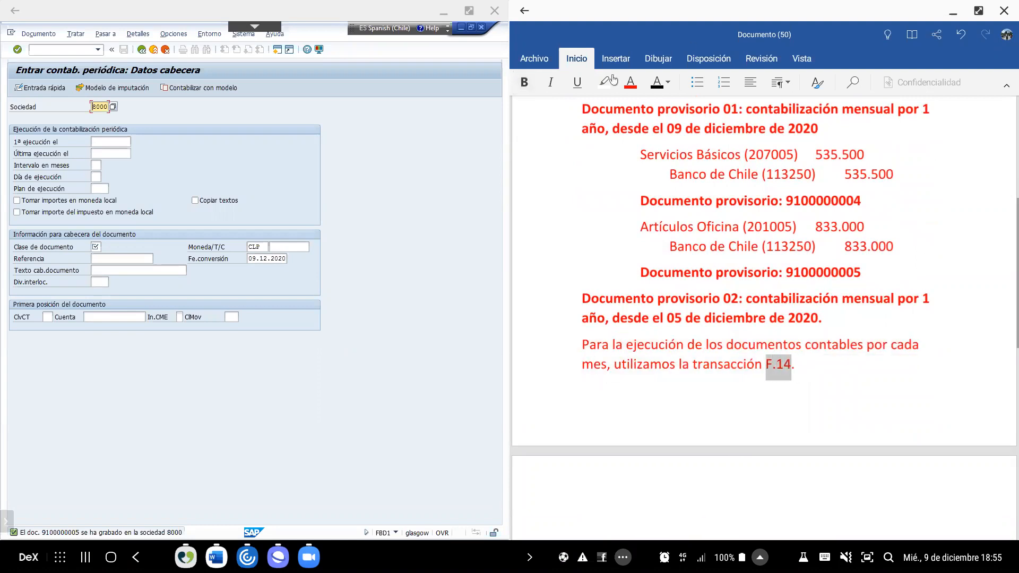
pyautogui.click(518, 87)
pyautogui.click(577, 88)
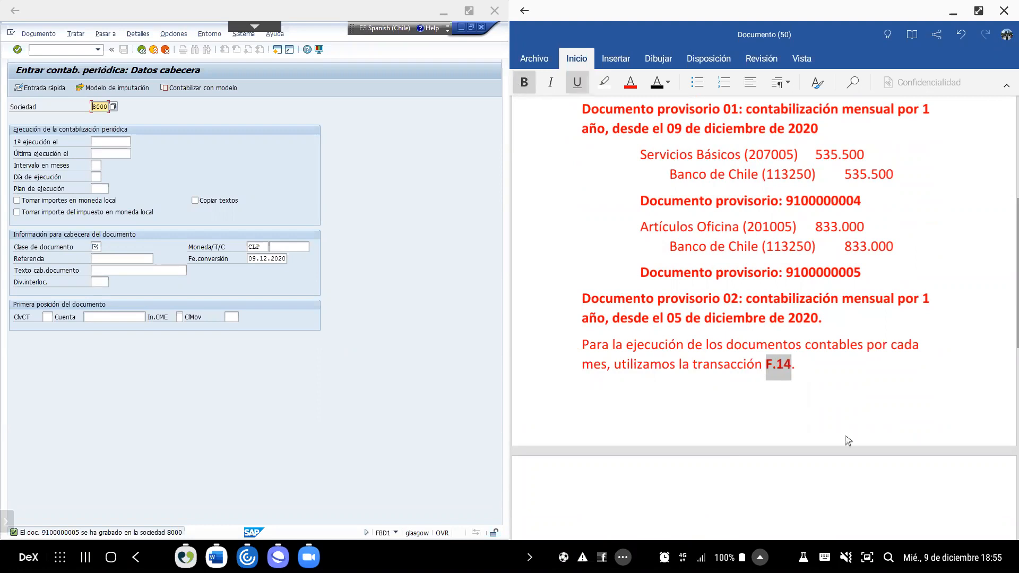
pyautogui.scroll(3, 851, 301)
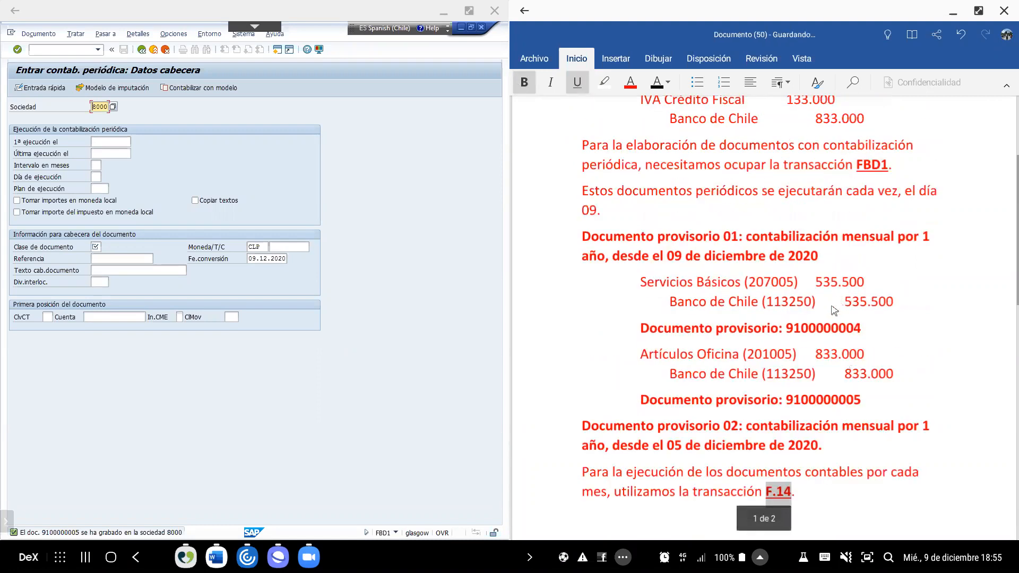
pyautogui.scroll(-3, 833, 307)
pyautogui.click(807, 366)
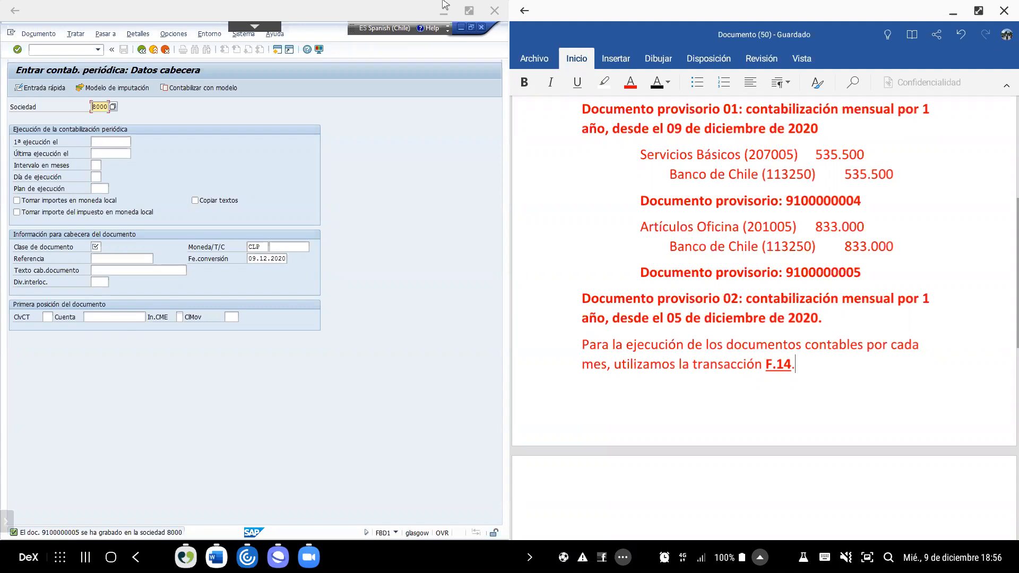
# - In SAP, leave the recurring entry header and start transaction F.14
pyautogui.click(154, 50)
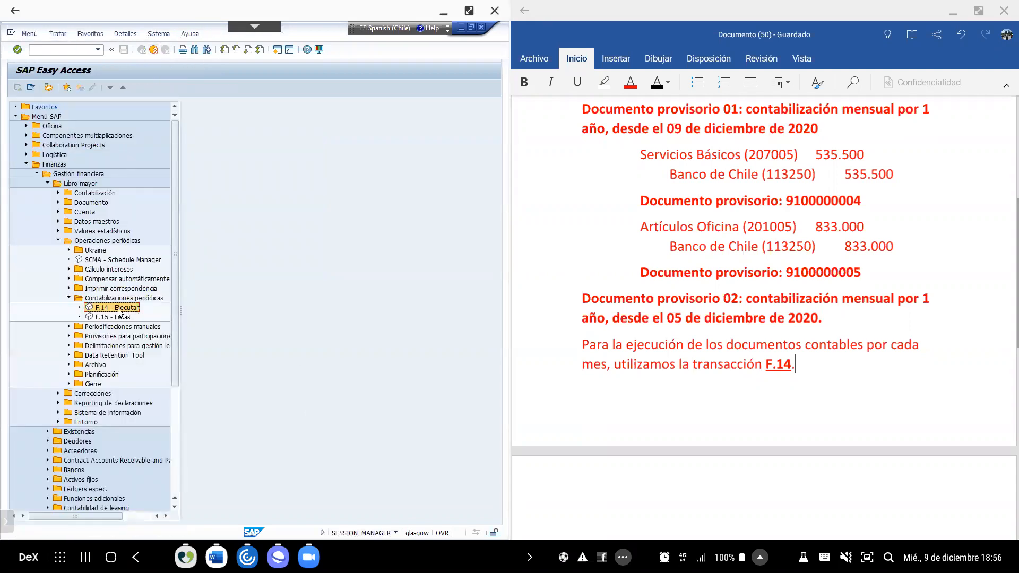
pyautogui.click(55, 49)
pyautogui.write('F.14')
pyautogui.press('Return')
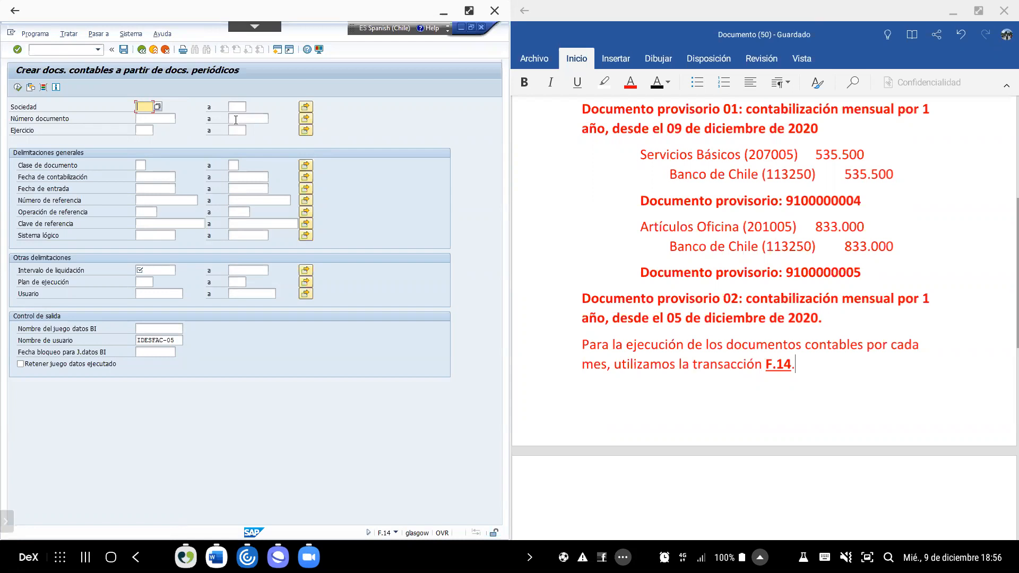
# - Set the company code to 8000 and the settlement interval from 01.12.2020 to 31.12.2020
pyautogui.write('8000')
pyautogui.click(152, 120)
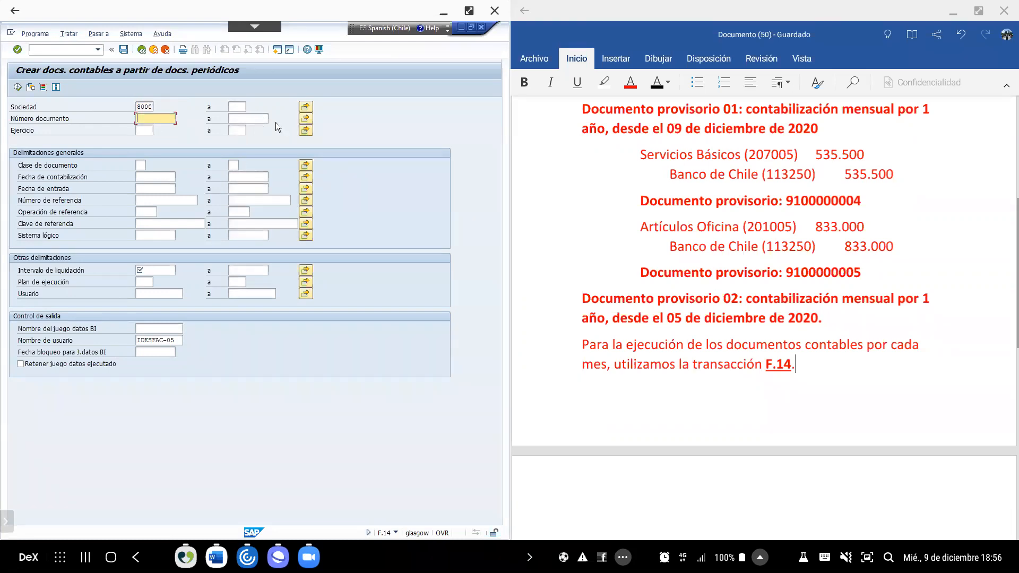
pyautogui.click(254, 118)
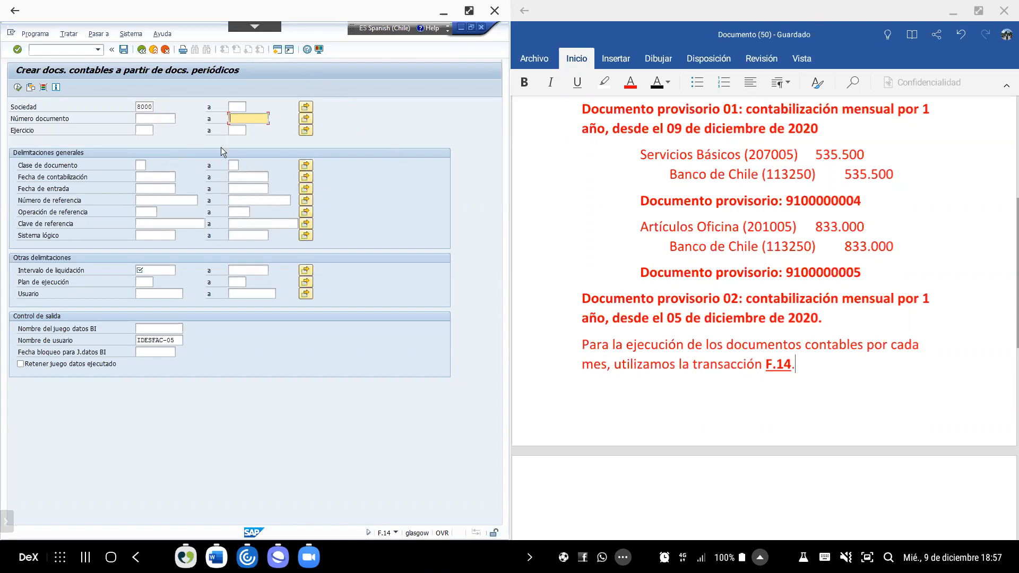
pyautogui.click(168, 119)
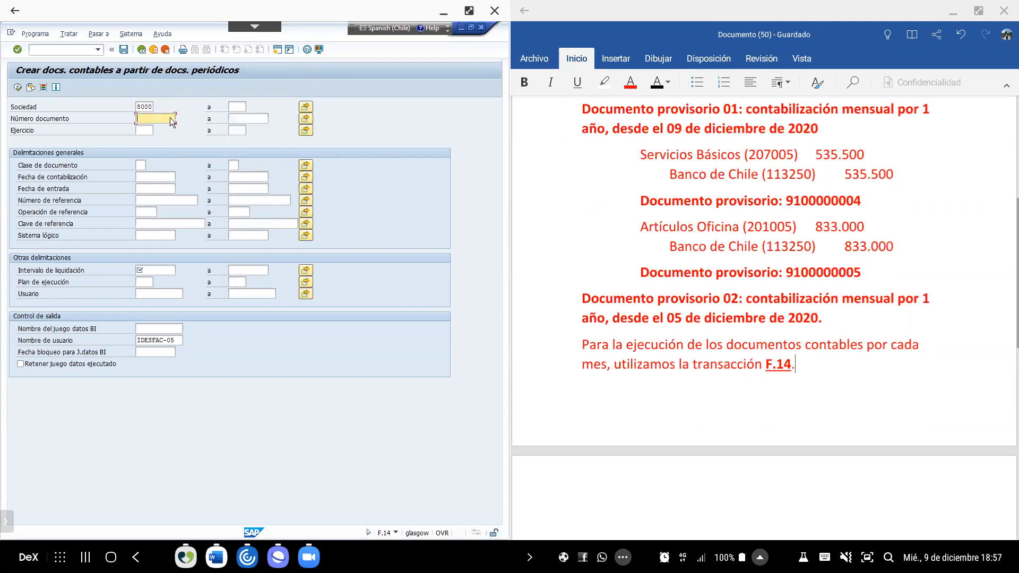
pyautogui.click(249, 119)
pyautogui.click(176, 121)
pyautogui.click(259, 119)
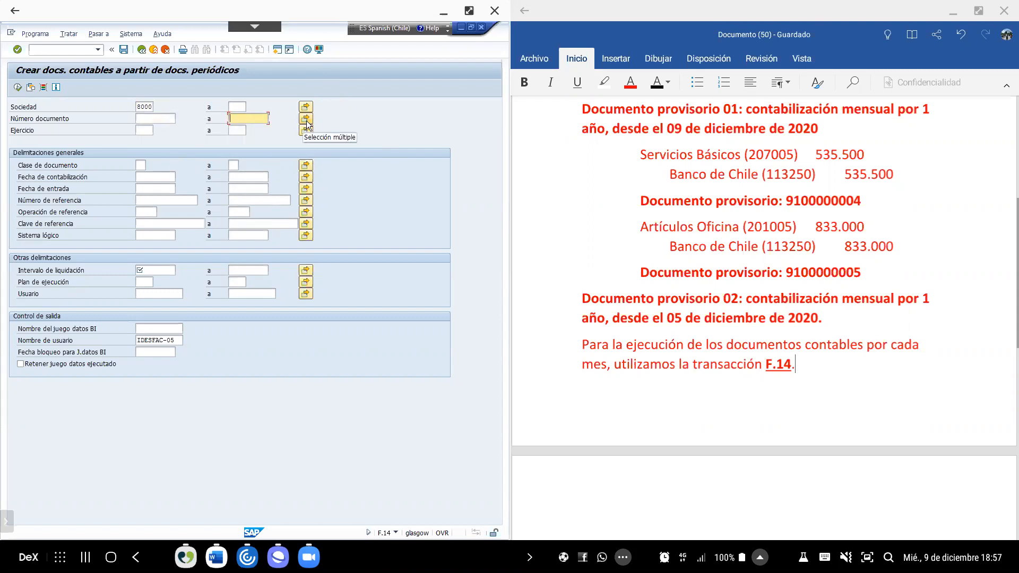
pyautogui.press('Return')
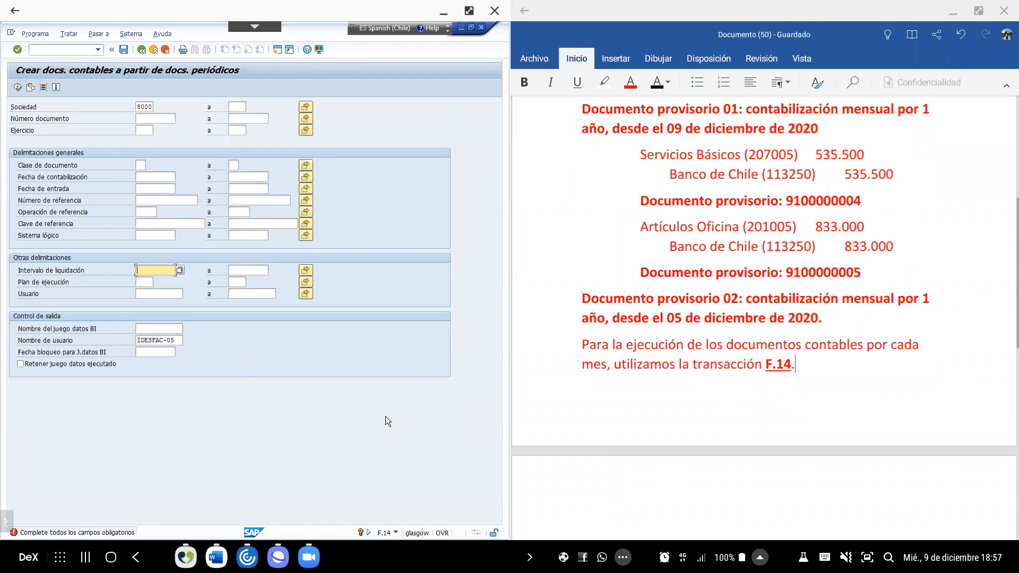
pyautogui.write('01.12.2020')
pyautogui.press('Tab')
pyautogui.write('31.12.2020')
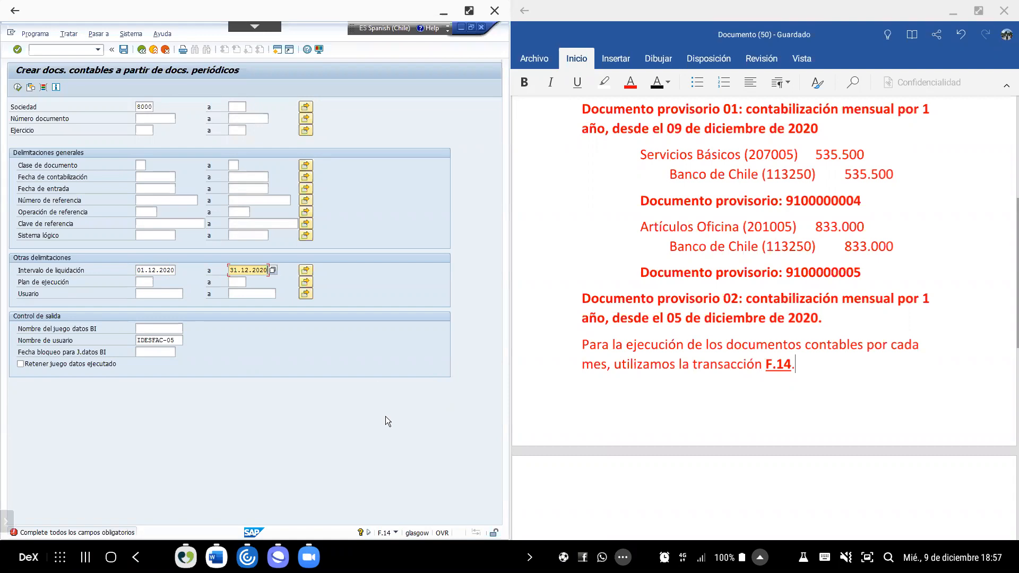
pyautogui.click(306, 120)
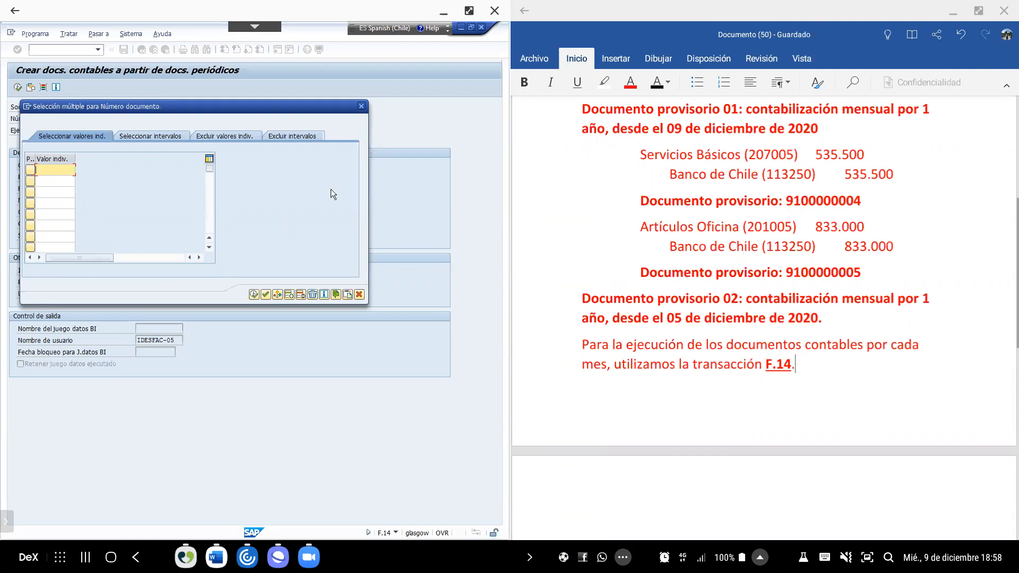
pyautogui.write('9100000004')
pyautogui.press('Down')
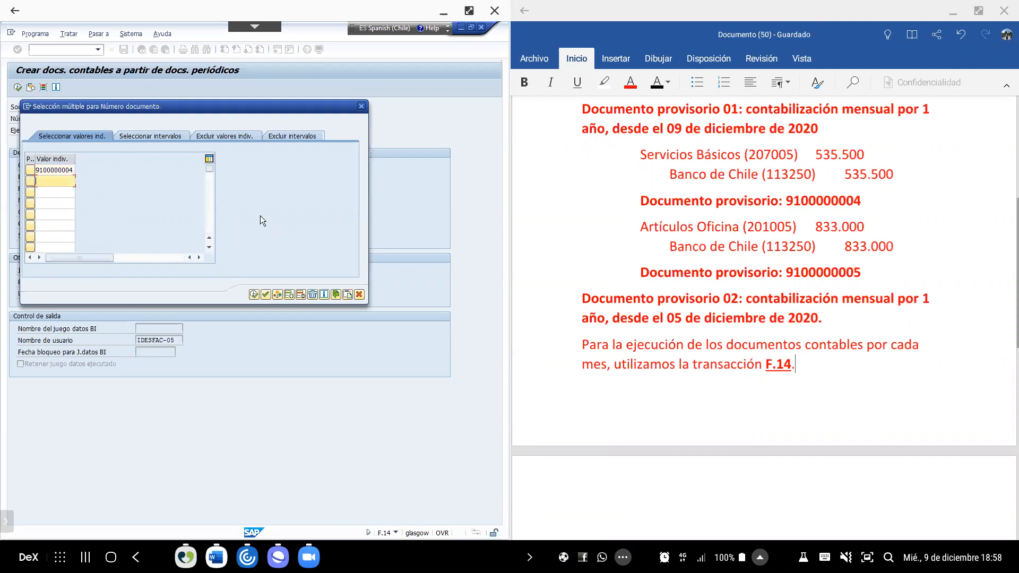
pyautogui.write('9100000005')
pyautogui.click(54, 169)
pyautogui.click(55, 181)
pyautogui.click(254, 295)
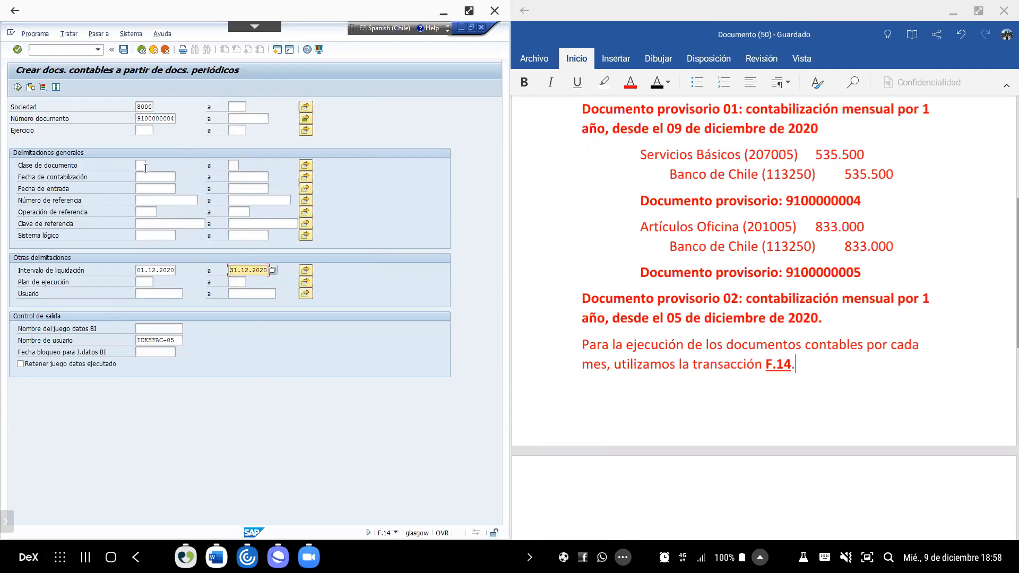
# - Set the fiscal year to 2020 and execute the creation of accounting documents from the recurring documents
pyautogui.doubleClick(163, 118)
pyautogui.click(147, 106)
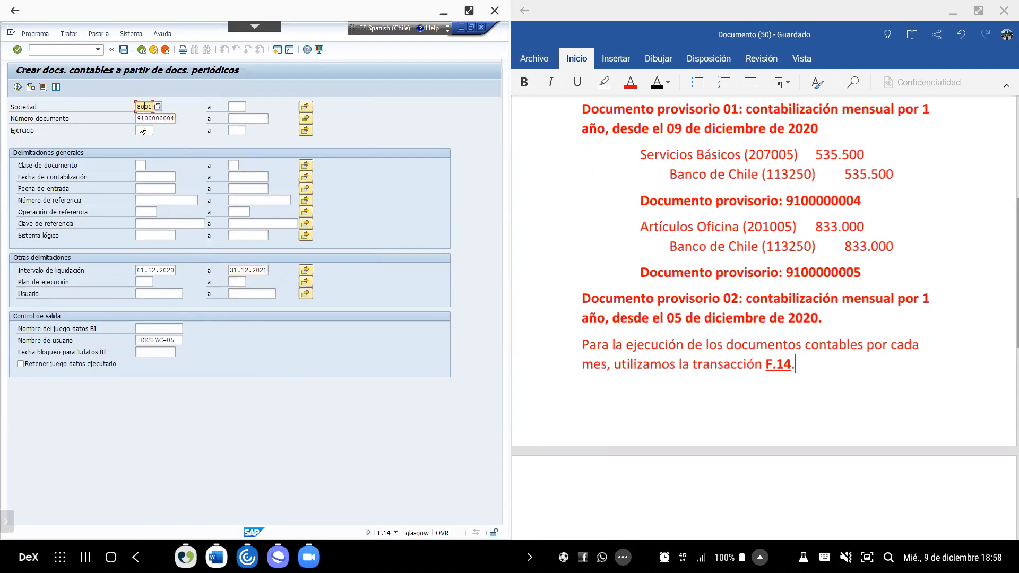
pyautogui.click(143, 130)
pyautogui.write('2020')
pyautogui.click(17, 88)
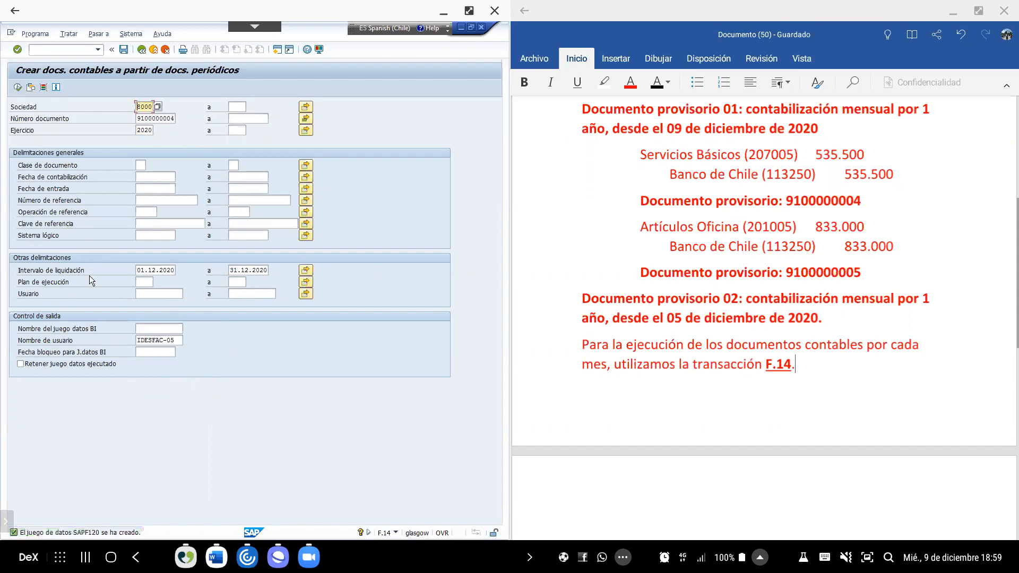
# - Open the SAP status message's details and write "El juego de datos que se genera en SAP es SAPF120." as a new paragraph in Word
pyautogui.doubleClick(80, 532)
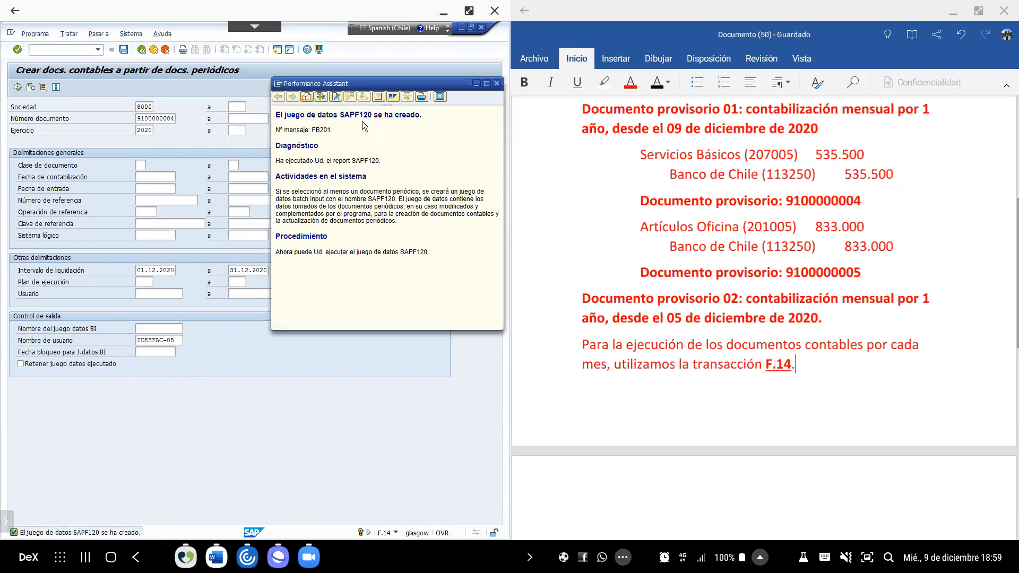
pyautogui.moveTo(339, 116); pyautogui.dragTo(371, 116)
pyautogui.click(801, 370)
pyautogui.press('Return')
pyautogui.write('El ju')
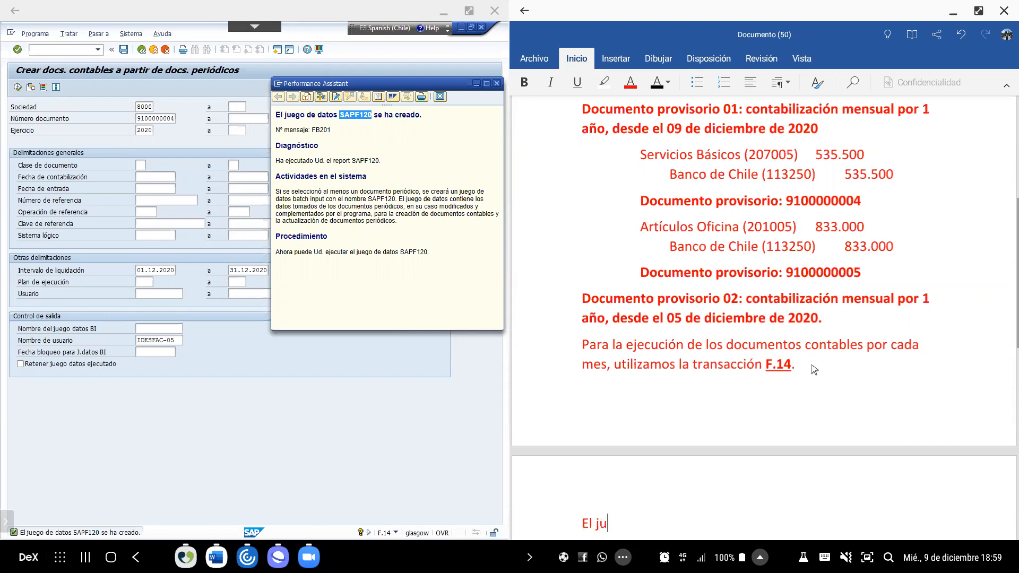
pyautogui.write('ego de datos que')
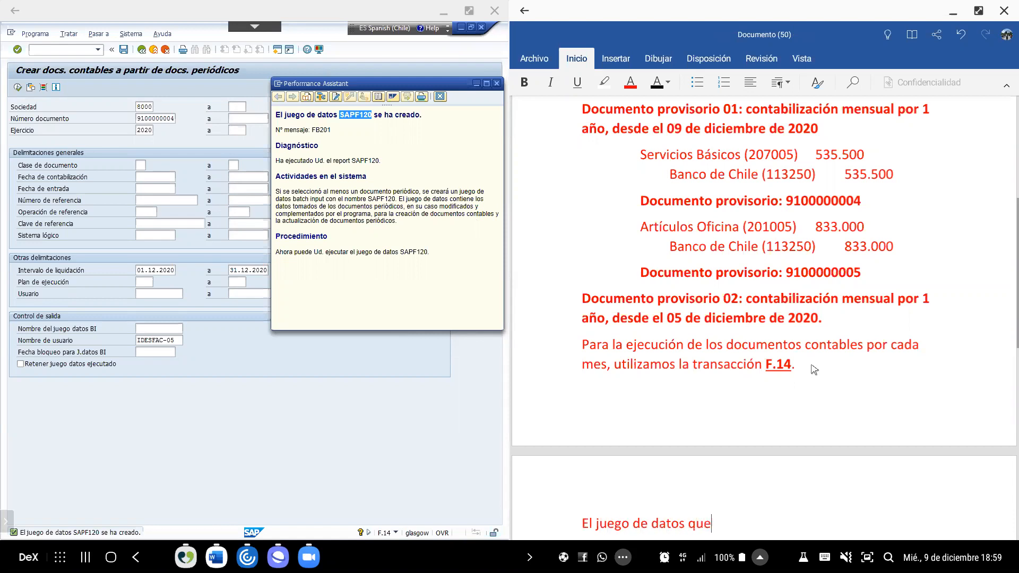
pyautogui.write(' se genera en SAP es')
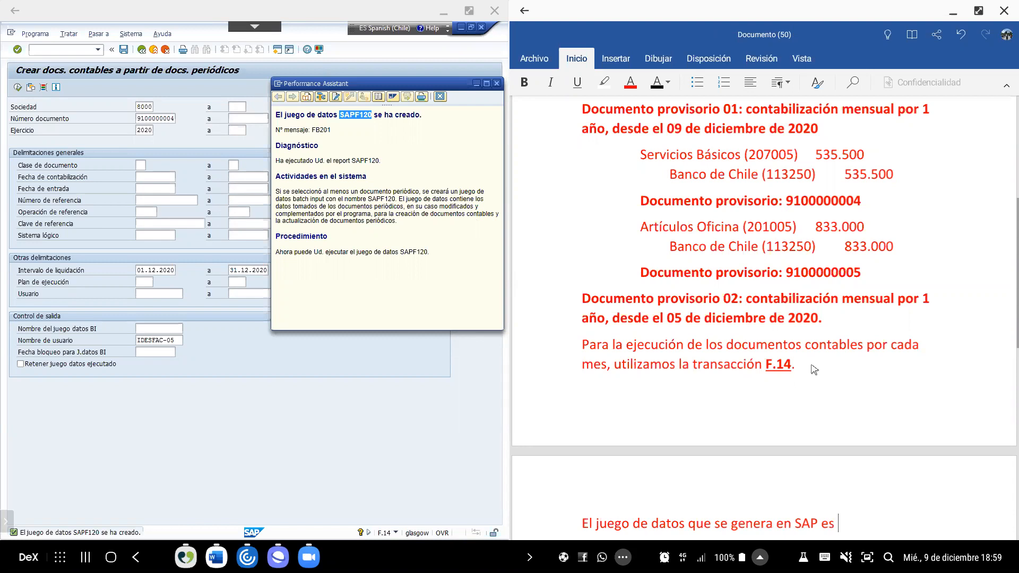
pyautogui.scroll(-3, 819, 366)
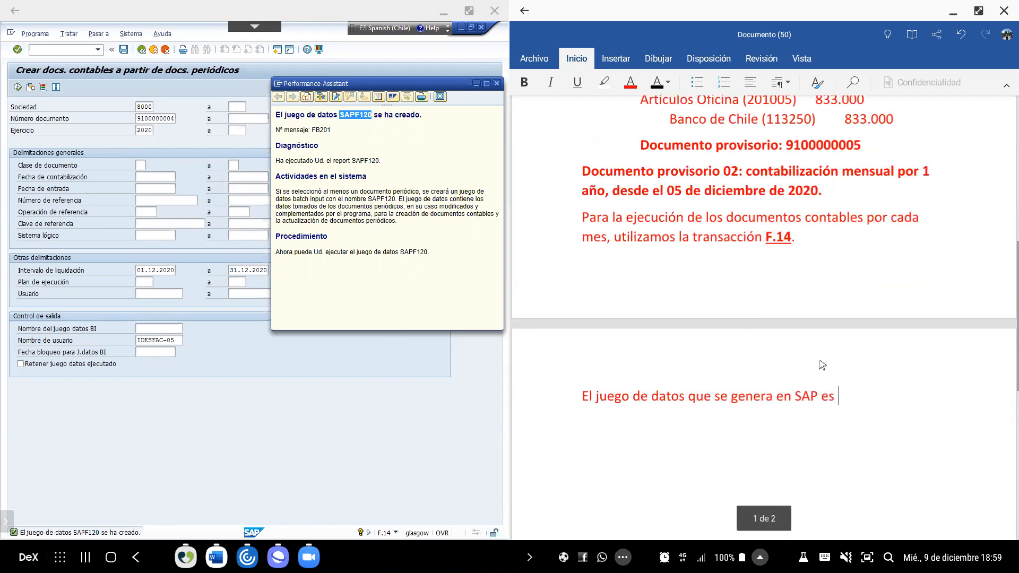
pyautogui.write('SA')
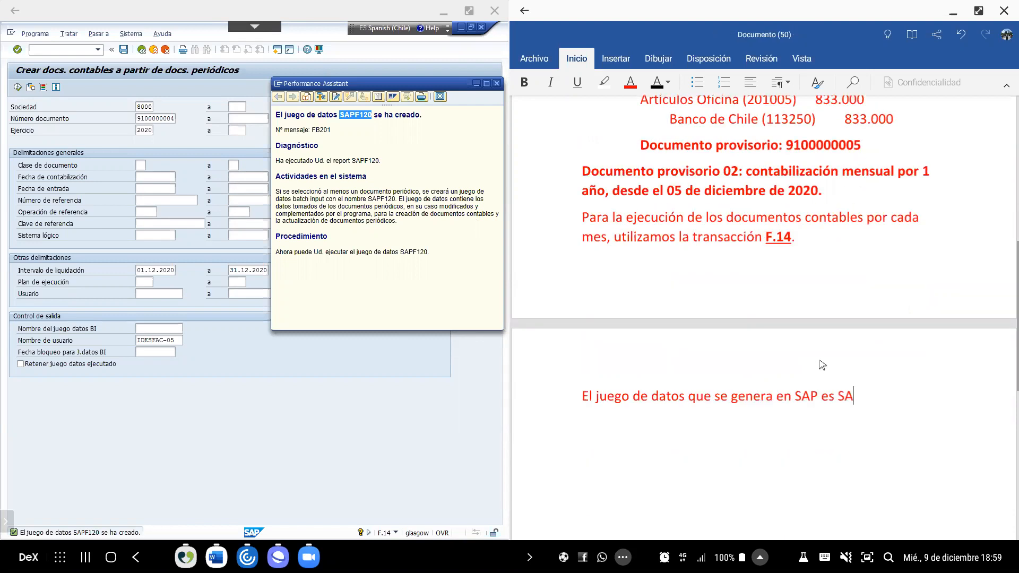
pyautogui.write('PF120.')
# - Make the session name SAPF120 bold in the new sentence
pyautogui.press('Left')
pyautogui.hotkey('shift', 'Left')
pyautogui.hotkey('shift', 'Left')
pyautogui.hotkey('shift', 'Left')
pyautogui.hotkey('shift', 'Left')
pyautogui.hotkey('shift', 'Left')
pyautogui.hotkey('shift', 'Left')
pyautogui.hotkey('shift', 'Left')
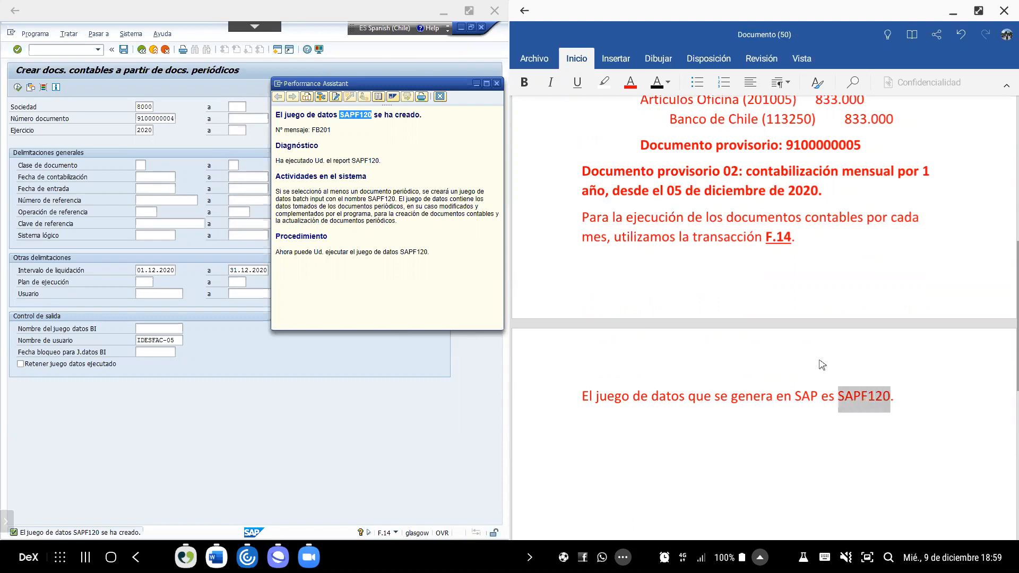
pyautogui.hotkey('ctrl', 'b')
pyautogui.press('End')
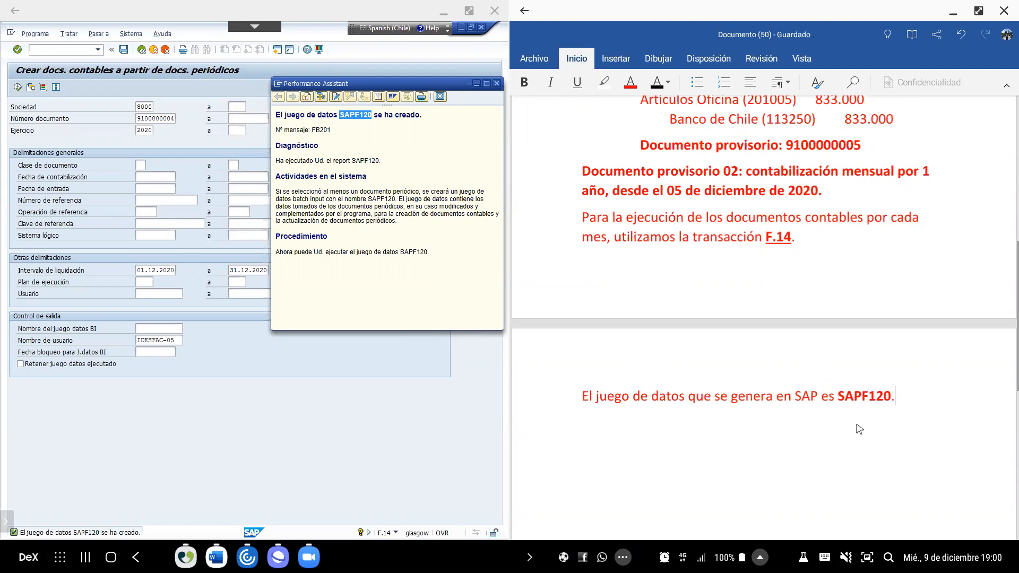
# - Write "Para proceder con la ejecución final de este juego de datos, utilizamos la transacción SM35." in a new paragraph below the SAPF120 sentence
pyautogui.press('Return')
pyautogui.write('Para ')
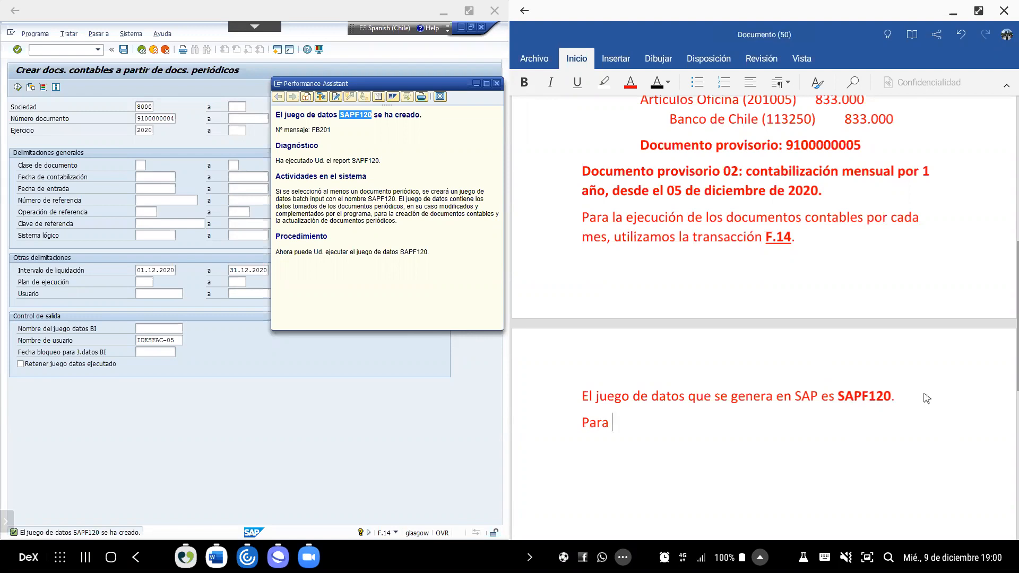
pyautogui.write('proceder con la ejecuci')
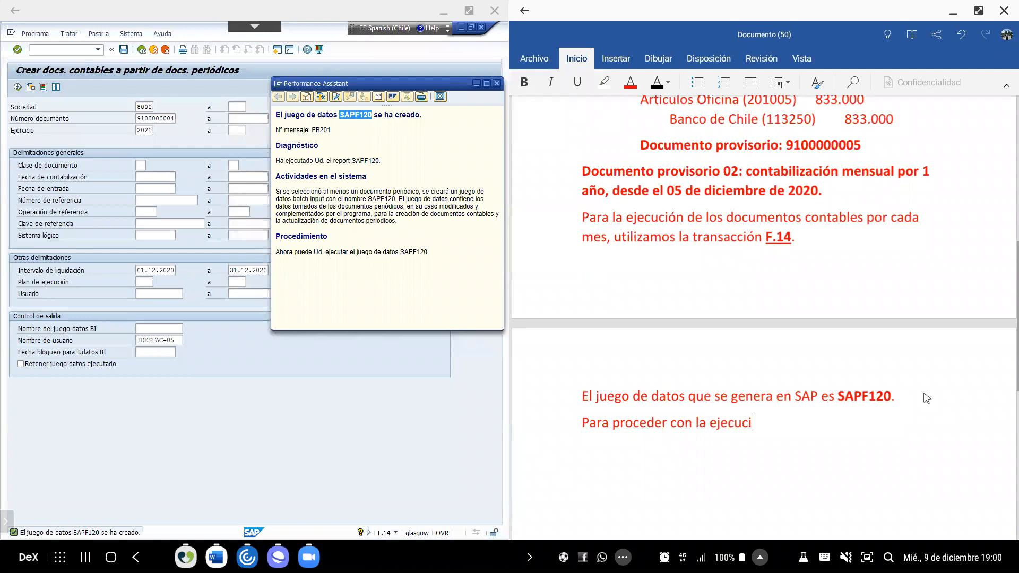
pyautogui.write('ón final de este juego de datos, utilizamos la transacción SM35.')
# - Make the transaction code SM35 in the last Word sentence bold and underlined
pyautogui.press('Left')
pyautogui.hotkey('shift', 'Left')
pyautogui.hotkey('shift', 'Left')
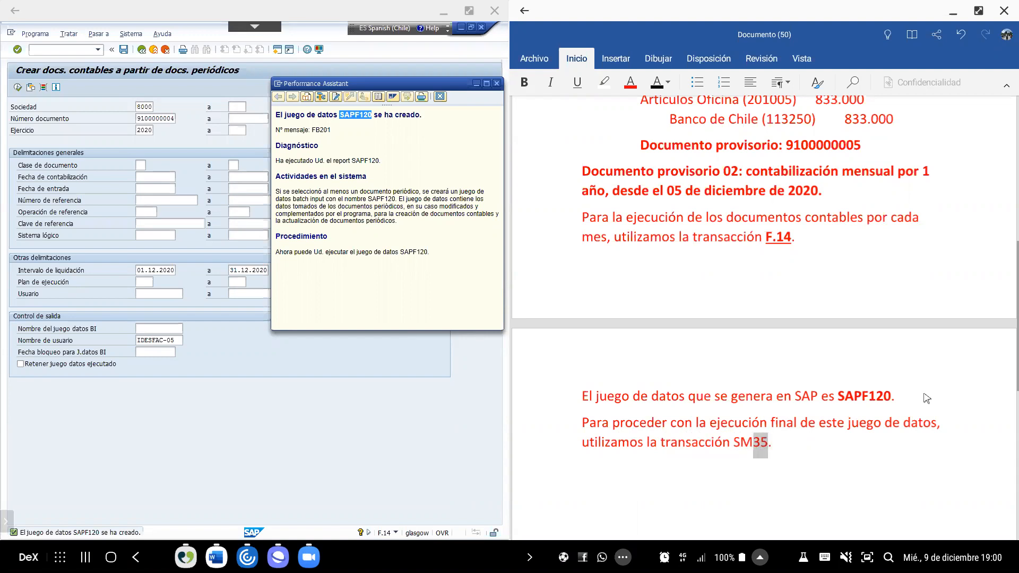
pyautogui.hotkey('shift', 'Left')
pyautogui.hotkey('shift', 'Left')
pyautogui.click(577, 86)
pyautogui.click(525, 85)
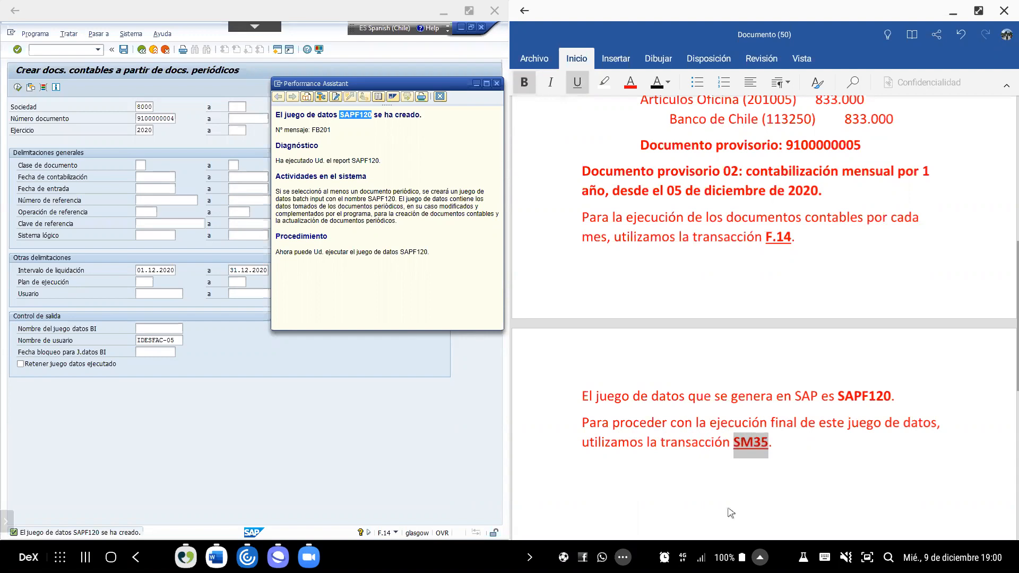
pyautogui.click(703, 397)
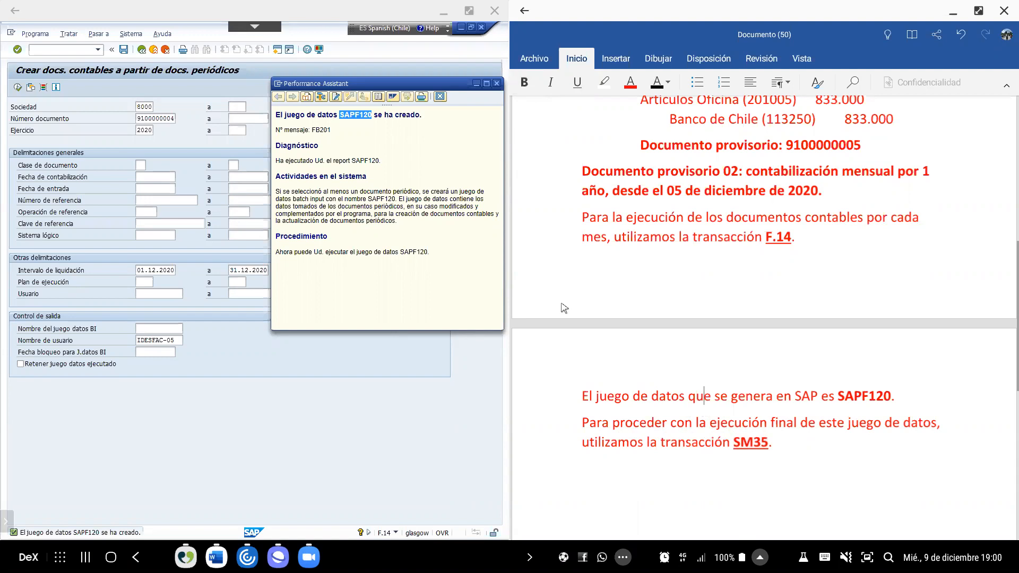
# - Close the message details in SAP, leave F.14 and open transaction SM35
pyautogui.click(498, 84)
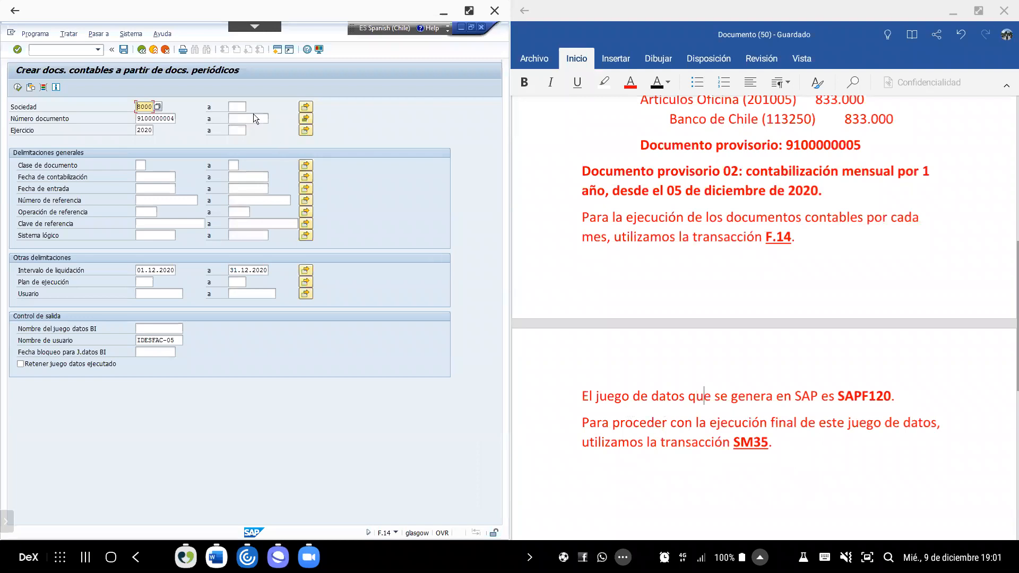
pyautogui.click(153, 50)
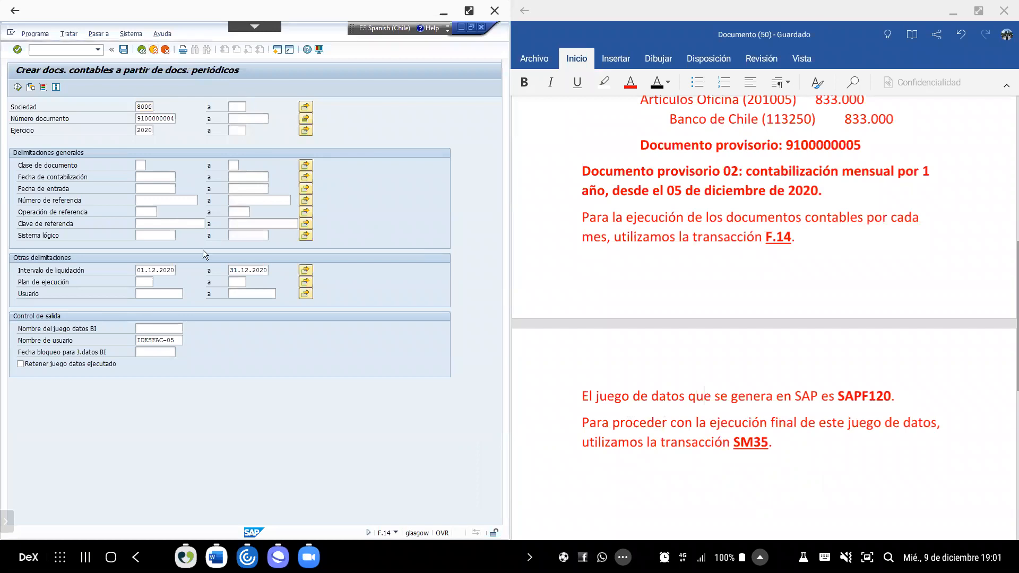
pyautogui.click(80, 49)
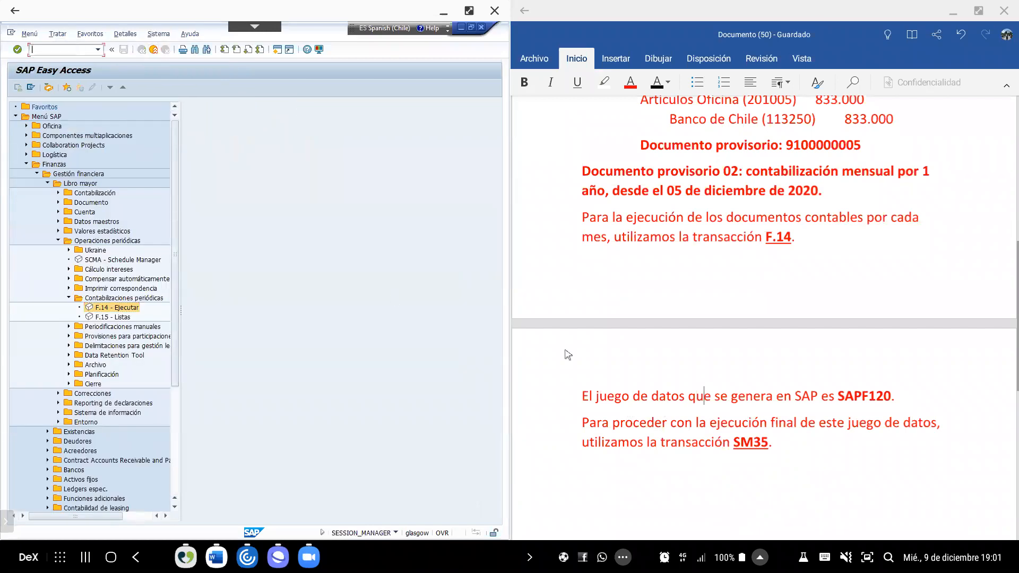
pyautogui.write('SM35')
pyautogui.press('Return')
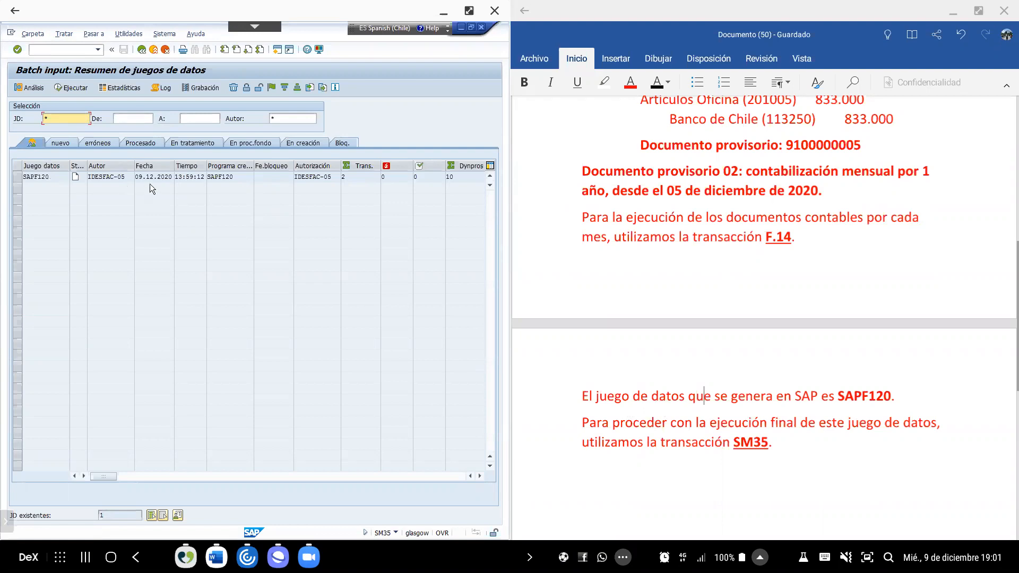
# - Check the author, date and time of the batch input session SAPF120
pyautogui.moveTo(127, 177); pyautogui.dragTo(79, 178)
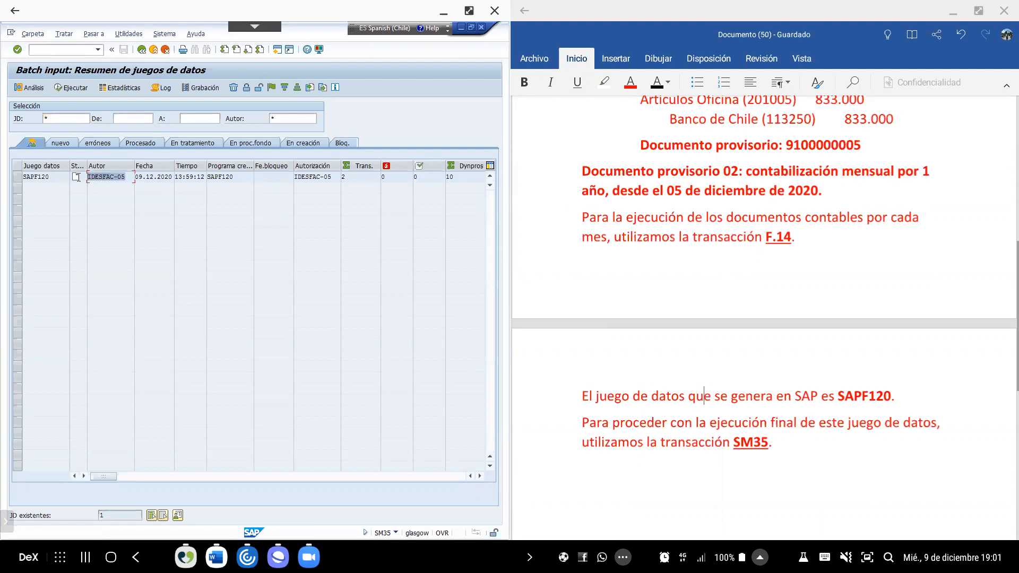
pyautogui.click(160, 180)
pyautogui.moveTo(204, 178); pyautogui.dragTo(141, 178)
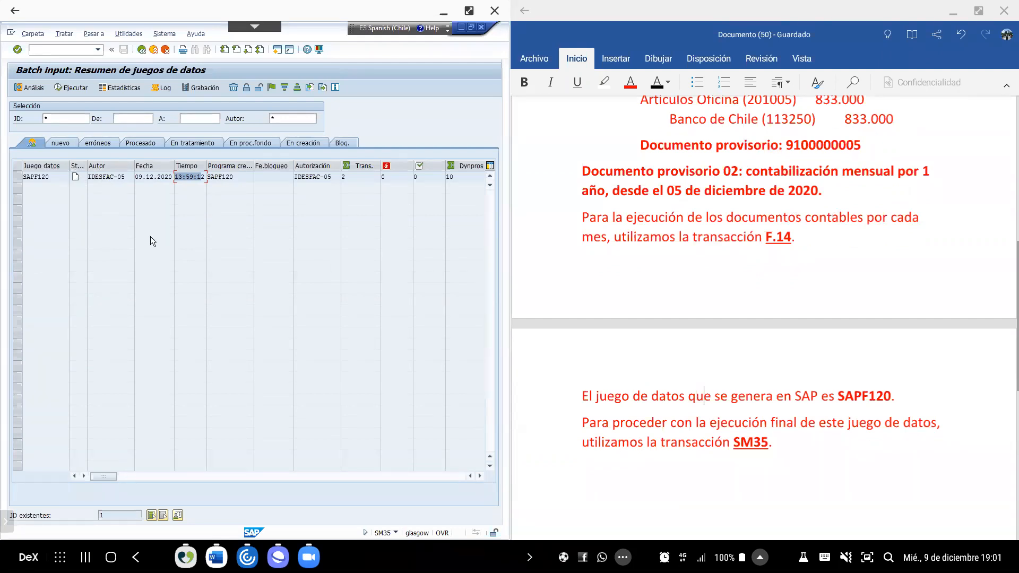
# - Execute the SAPF120 session in display-errors-only mode (Visual.sólo errores) and close the resulting information dialog
pyautogui.click(19, 179)
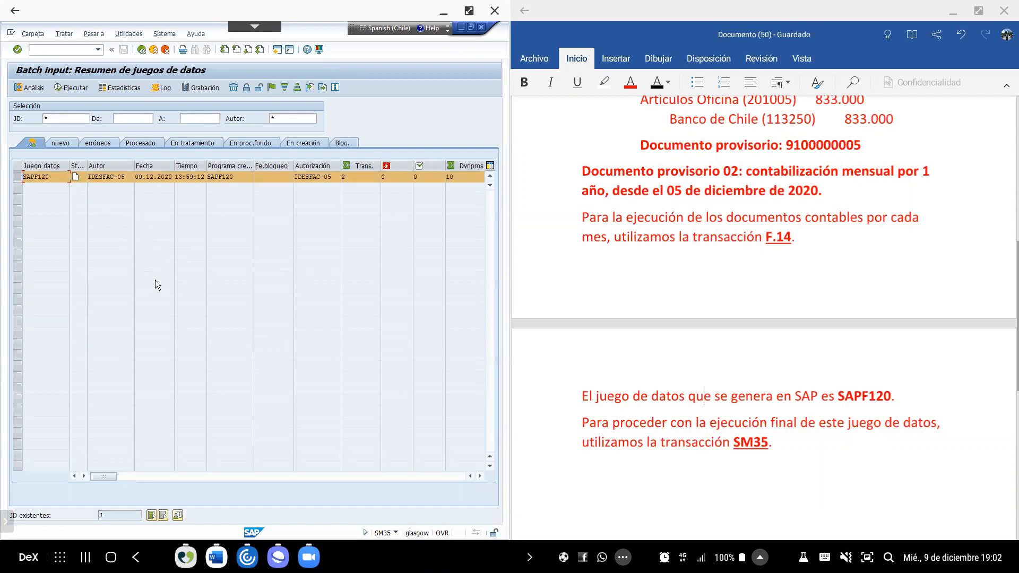
pyautogui.click(75, 89)
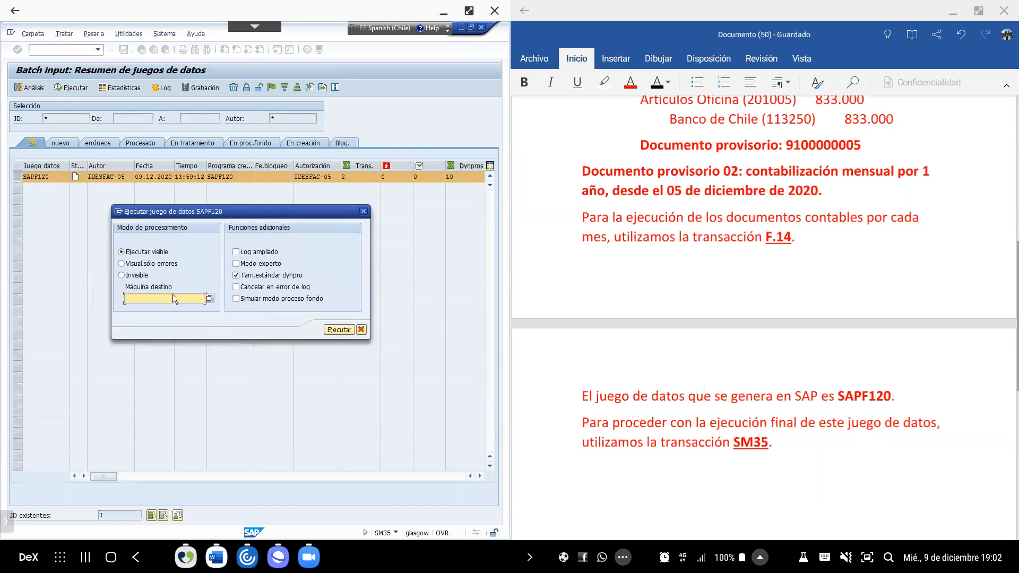
pyautogui.click(133, 264)
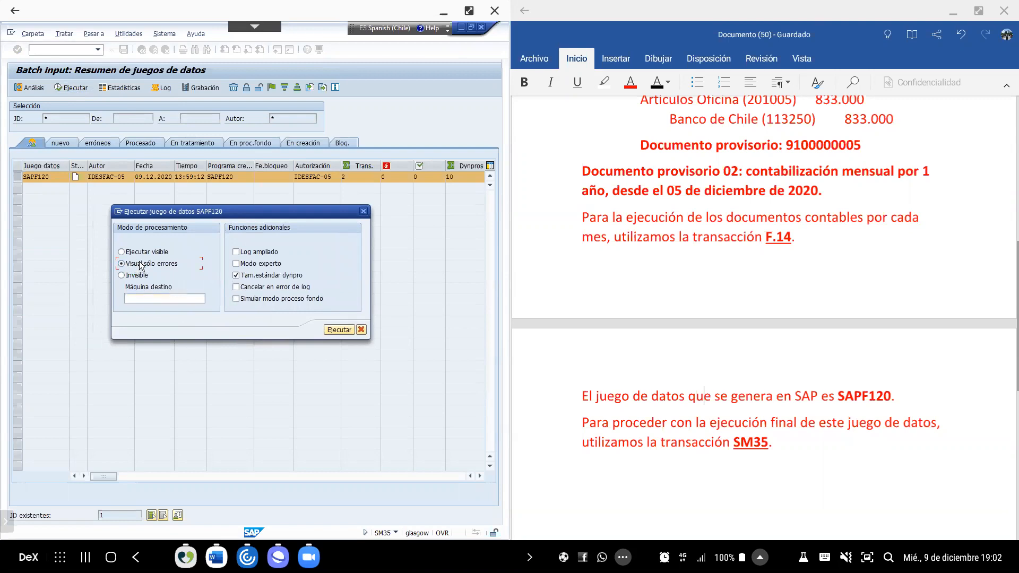
pyautogui.click(340, 330)
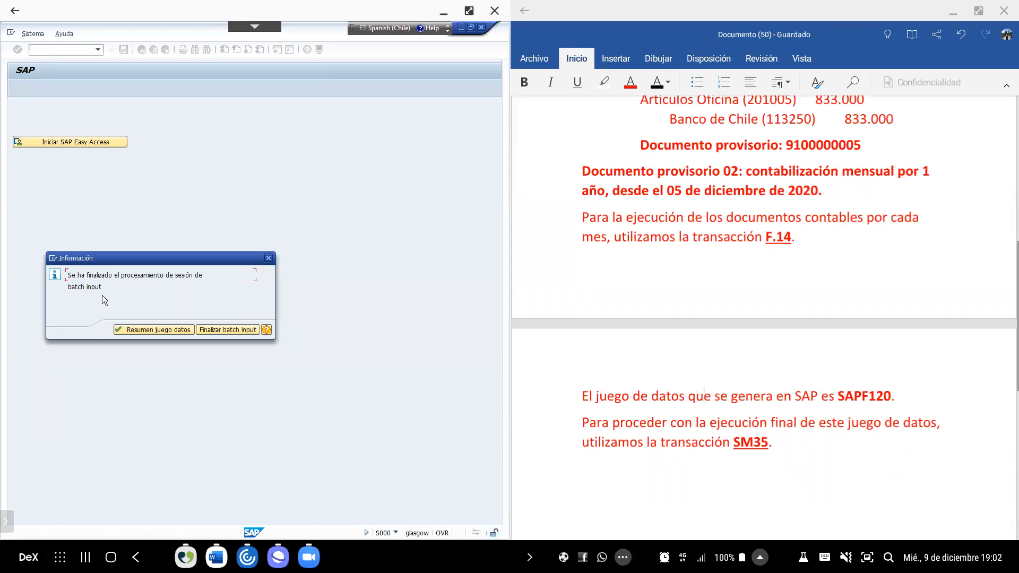
pyautogui.click(270, 258)
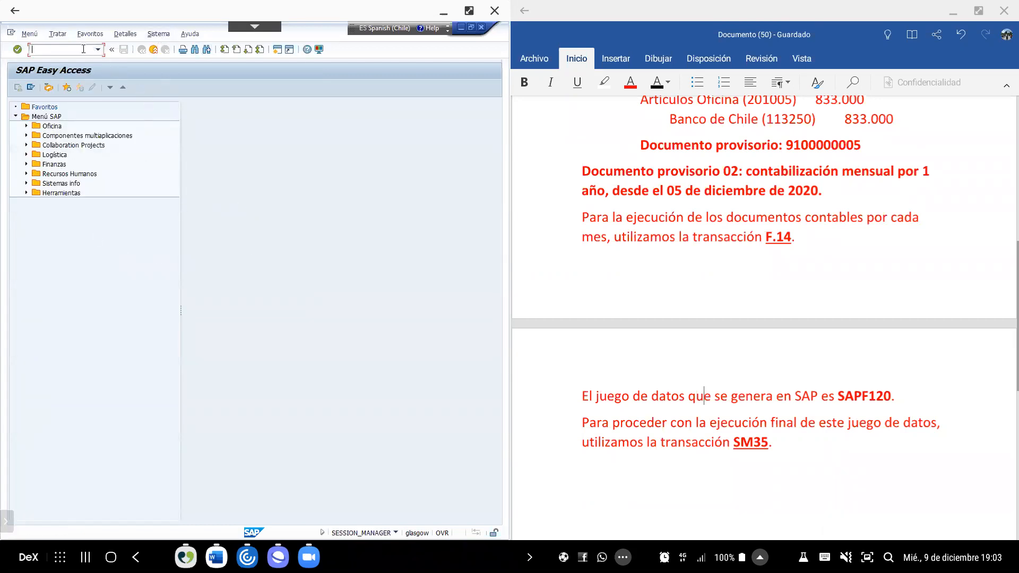
# - Open transaction FB03 and display accounting document 100002401 of company code 8000, fiscal year 2020
pyautogui.write('FB03')
pyautogui.press('Return')
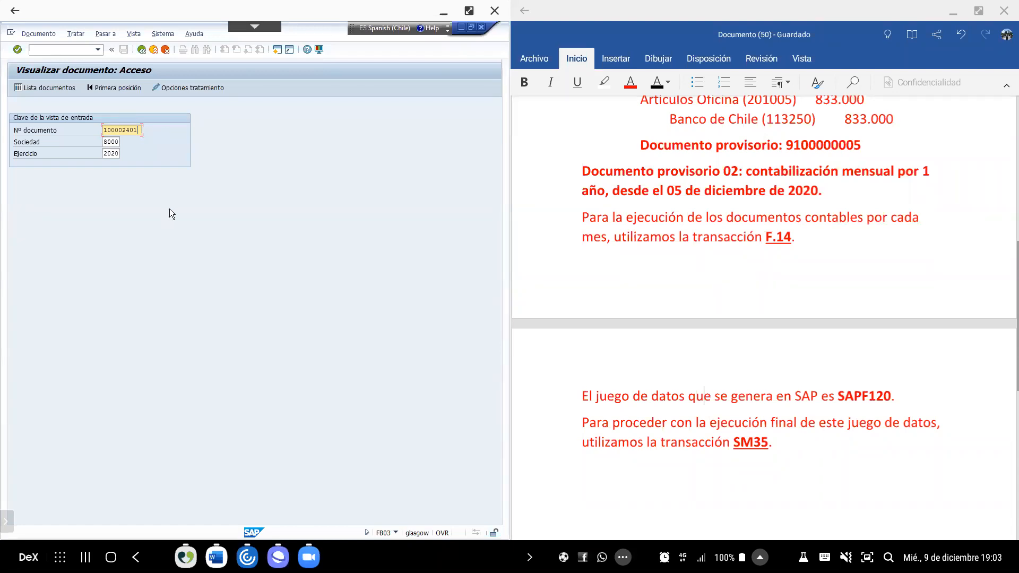
pyautogui.press('Return')
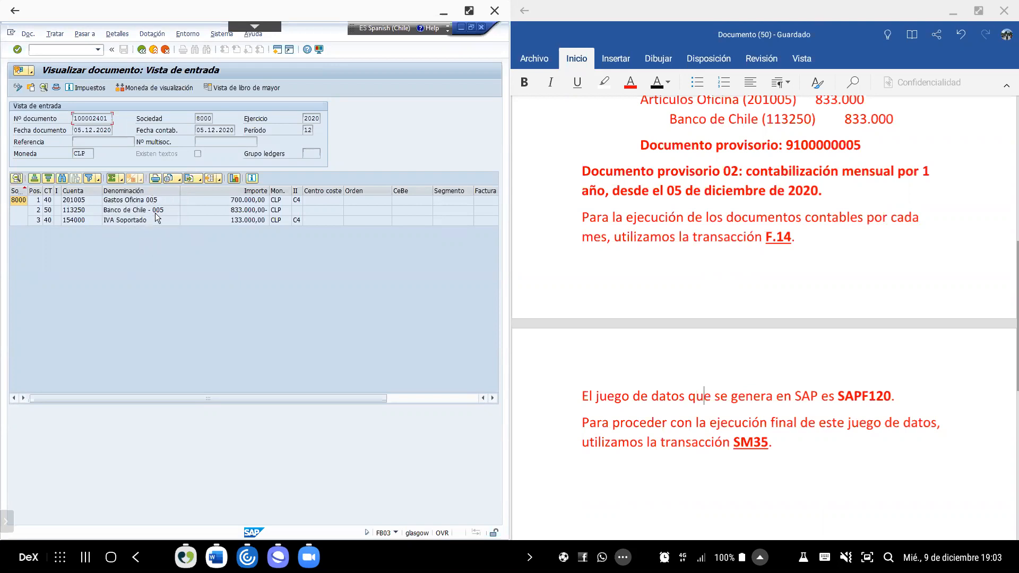
# - Copy the three-line Artículos de Oficina entry from the start of the Word document and paste it below the SM35 sentence
pyautogui.click(711, 234)
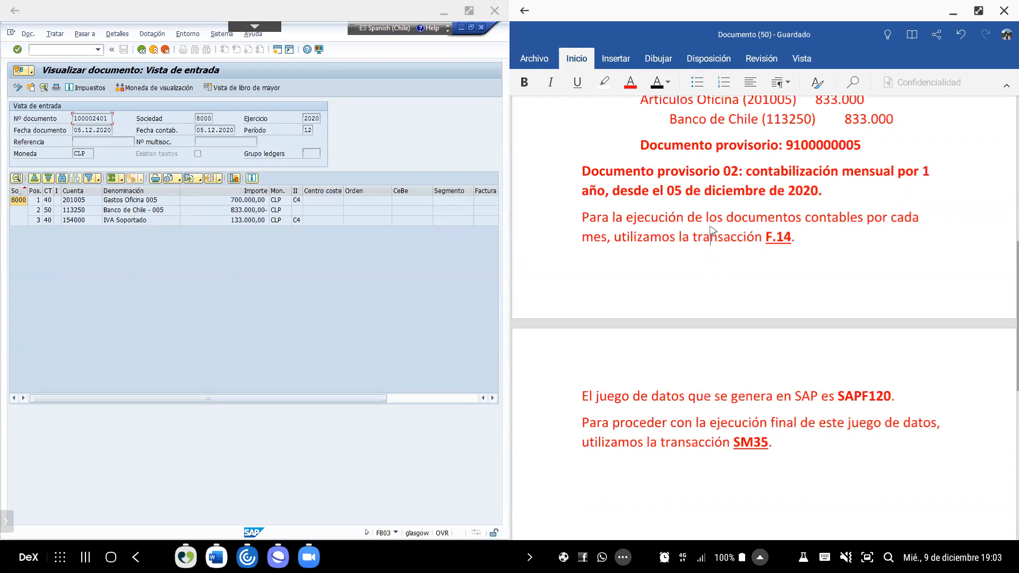
pyautogui.scroll(5, 706, 233)
pyautogui.scroll(2, 692, 242)
pyautogui.click(687, 191)
pyautogui.click(655, 255)
pyautogui.press('Home')
pyautogui.hotkey('shift', 'Down')
pyautogui.hotkey('shift', 'Down')
pyautogui.hotkey('shift', 'Down')
pyautogui.hotkey('ctrl', 'c')
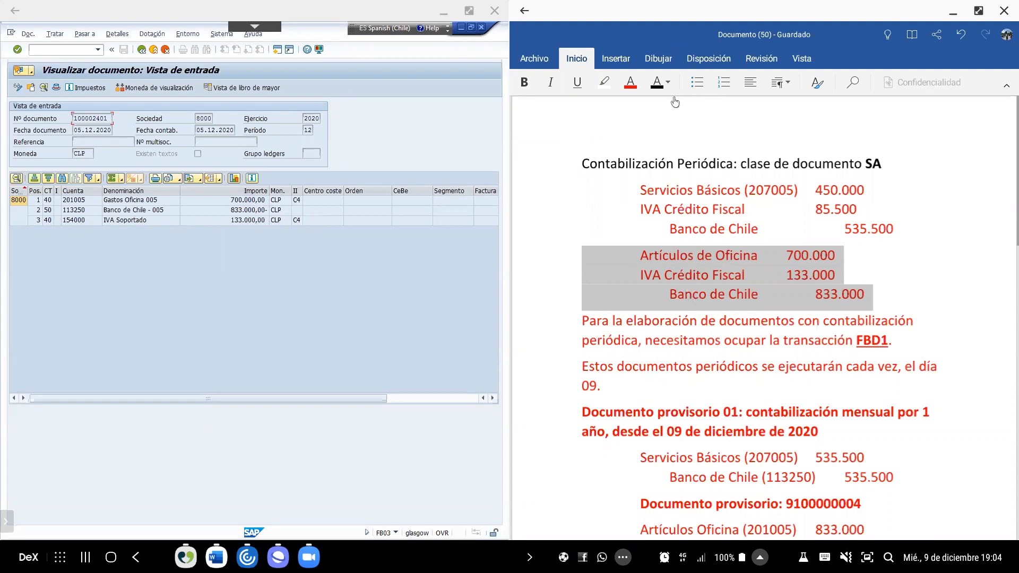
pyautogui.scroll(-1, 678, 334)
pyautogui.scroll(-10, 679, 334)
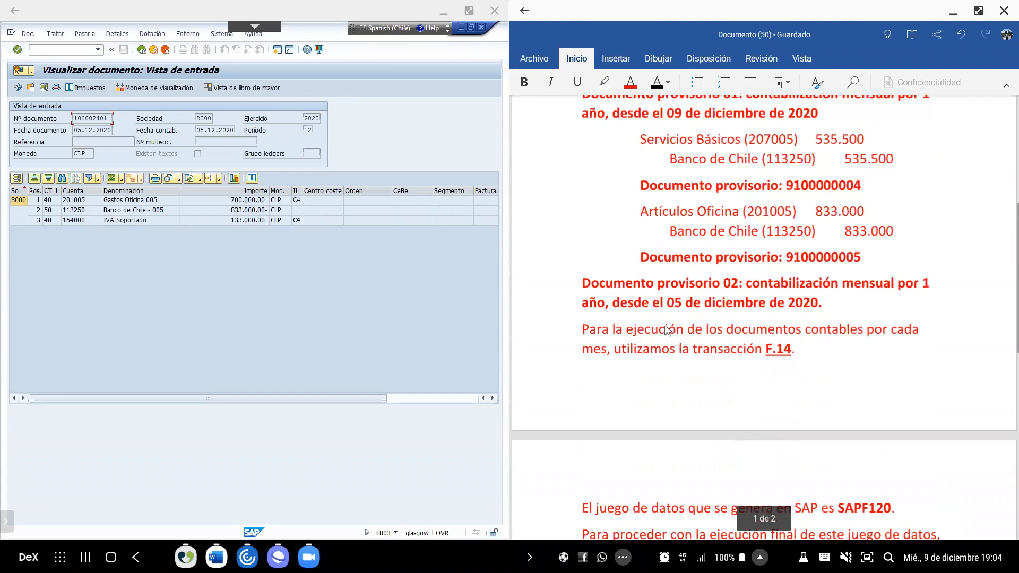
pyautogui.click(742, 221)
pyautogui.hotkey('ctrl', 'v')
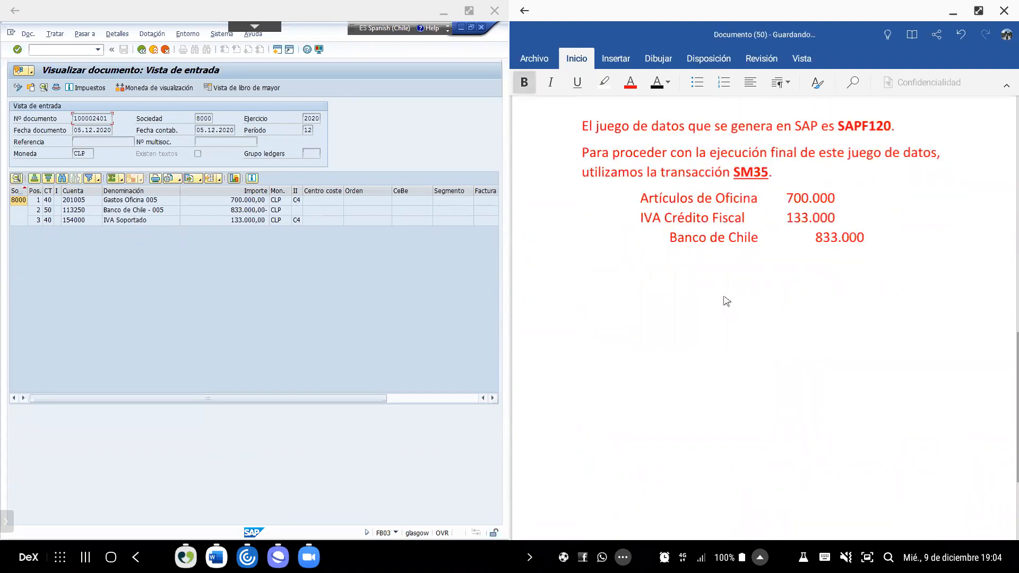
# - Add the indented bold line "Documento contable: 100002401" below the pasted Artículos de Oficina entry
pyautogui.press('Tab')
pyautogui.write('Doc')
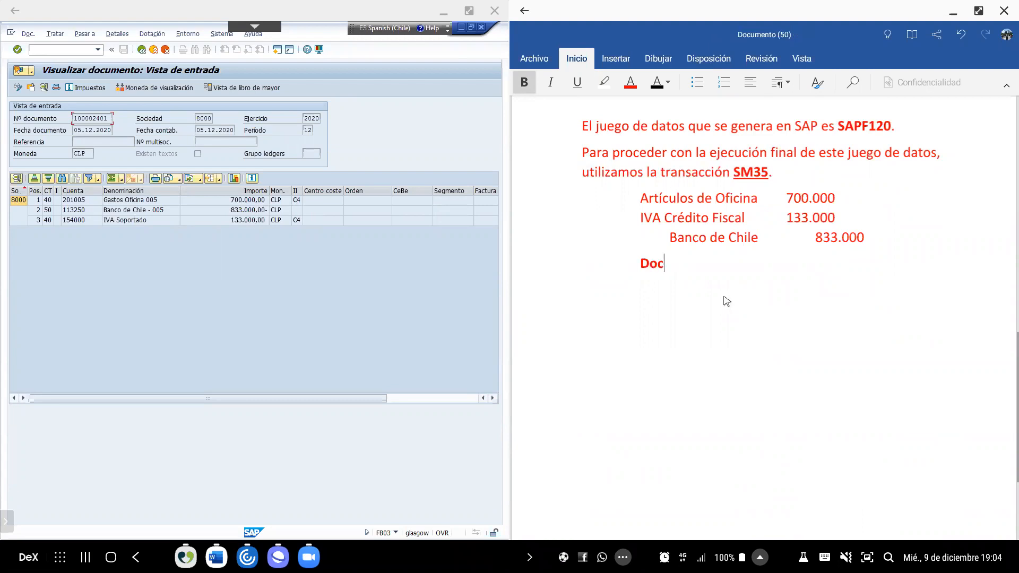
pyautogui.write('umento contable:')
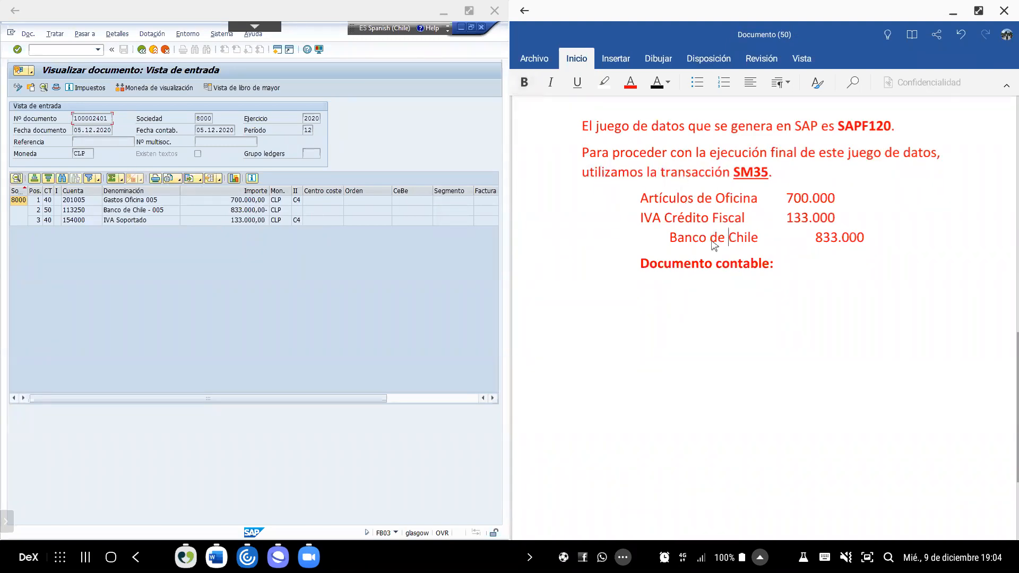
pyautogui.scroll(5, 713, 244)
pyautogui.scroll(3, 715, 245)
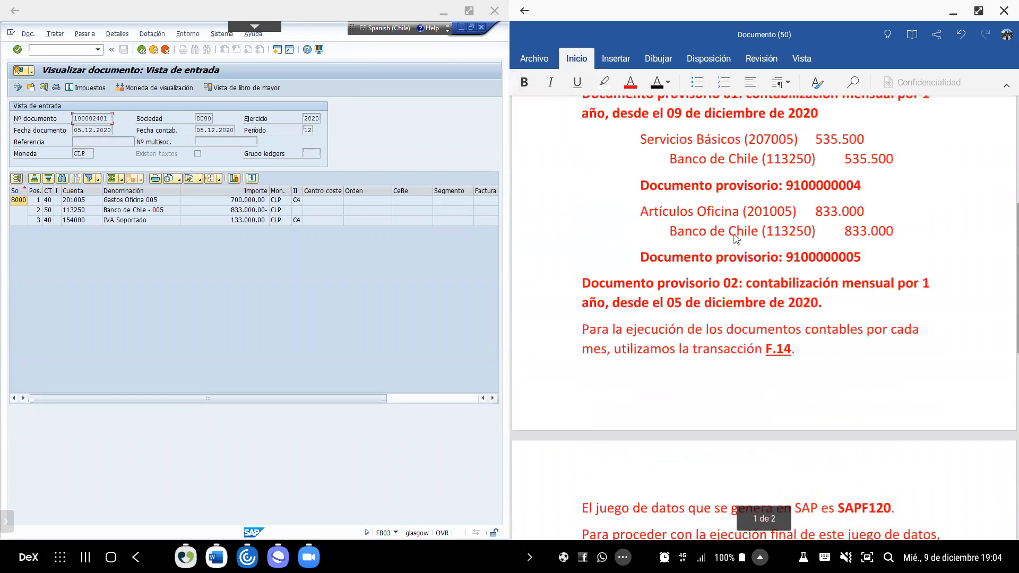
pyautogui.scroll(-5, 728, 373)
pyautogui.click(811, 398)
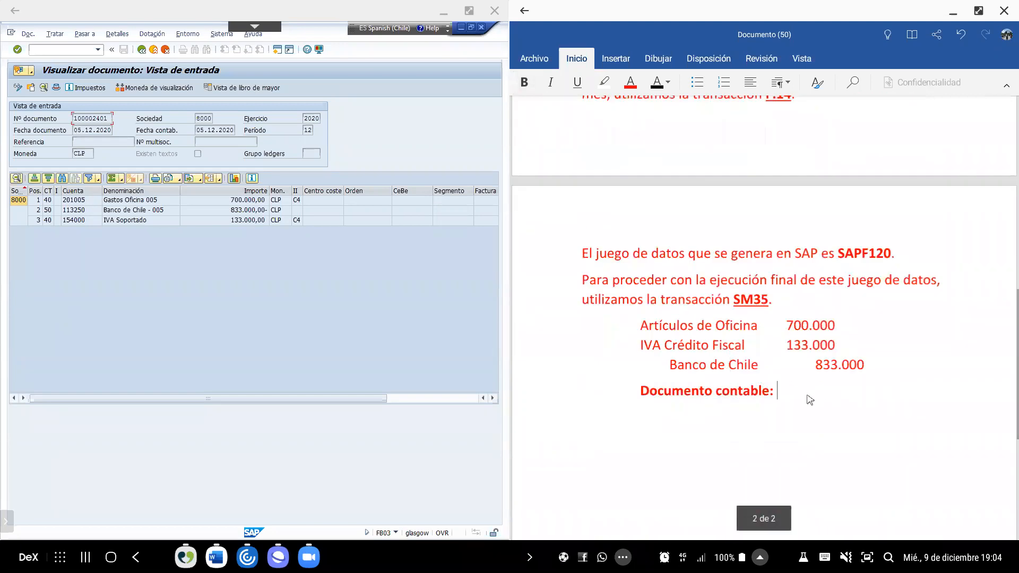
pyautogui.write('1')
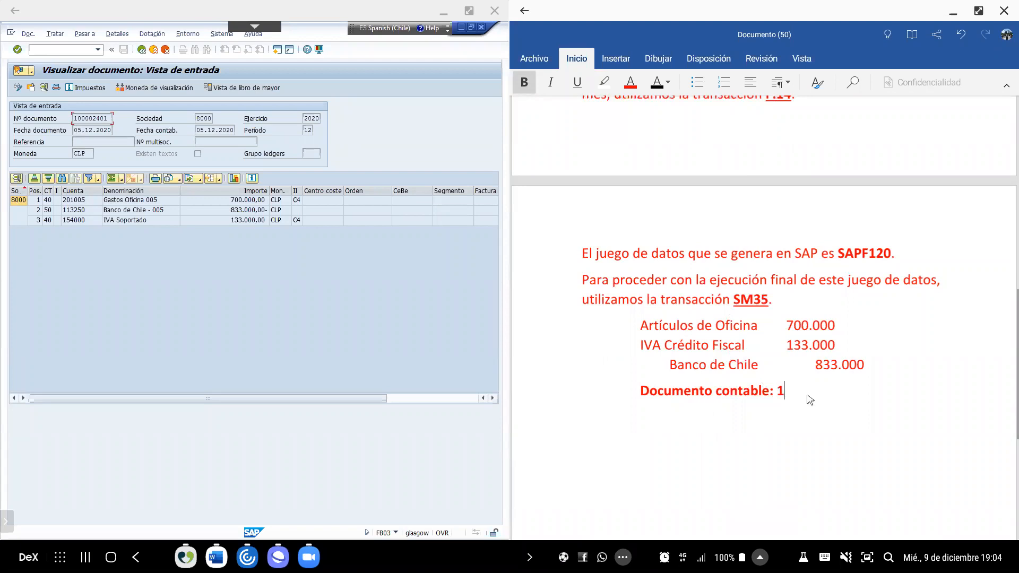
pyautogui.write('00002401')
# - Review the SAP document header's author, entry date, recurring document, session name, header text and document type, then close it
pyautogui.click(56, 88)
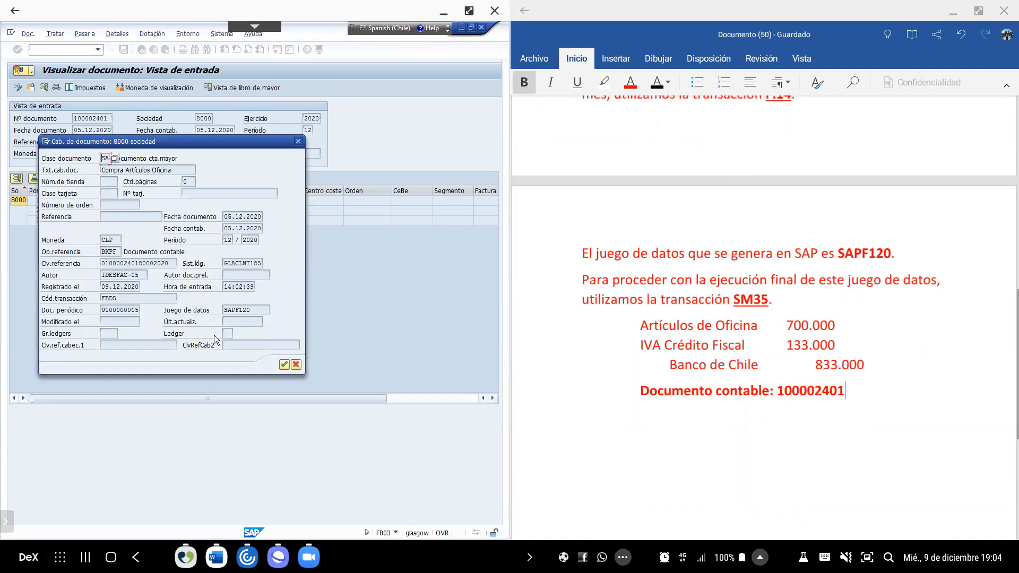
pyautogui.doubleClick(123, 275)
pyautogui.click(113, 287)
pyautogui.moveTo(103, 310); pyautogui.dragTo(182, 315)
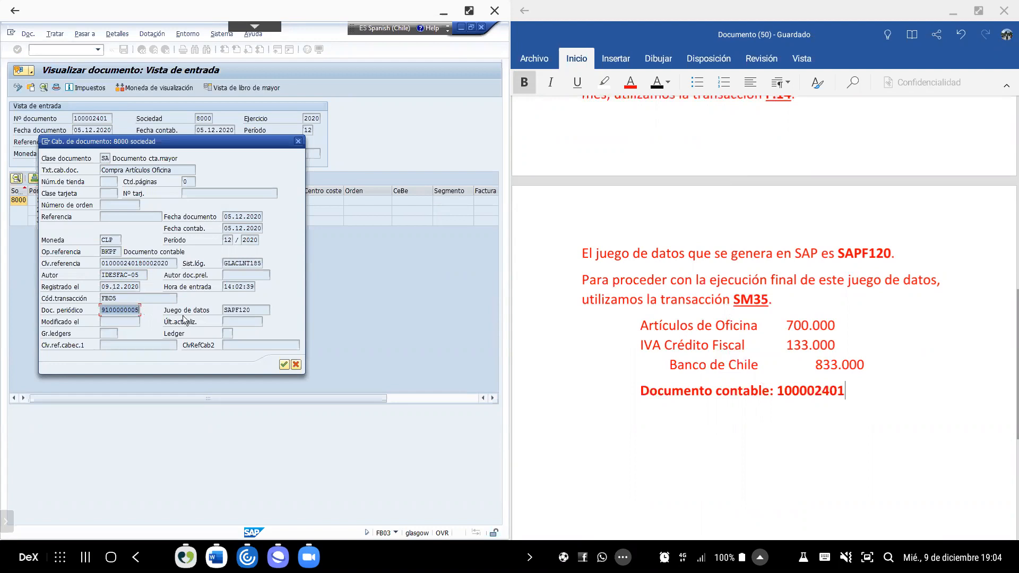
pyautogui.doubleClick(243, 312)
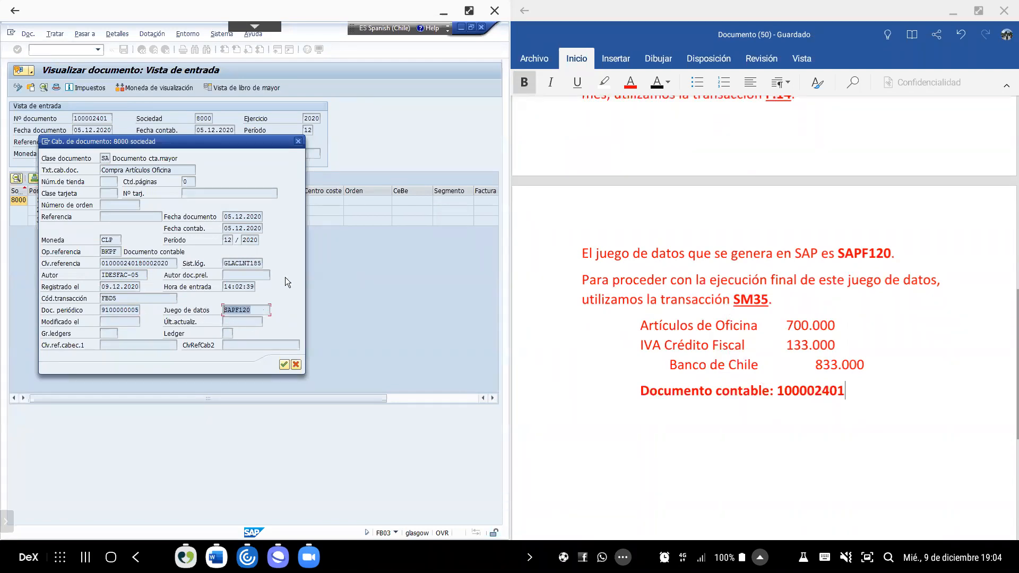
pyautogui.moveTo(177, 170); pyautogui.dragTo(111, 165)
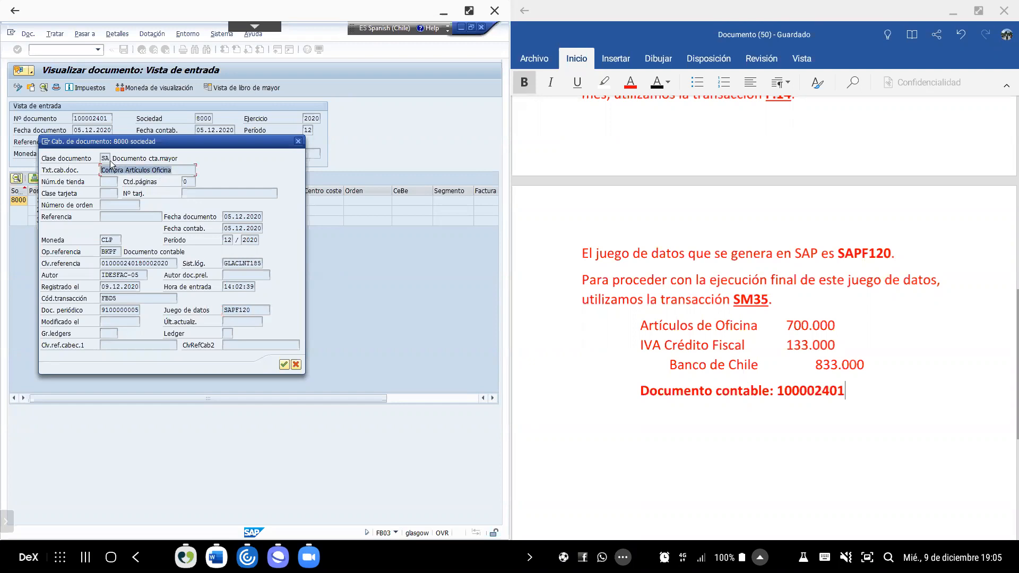
pyautogui.click(106, 159)
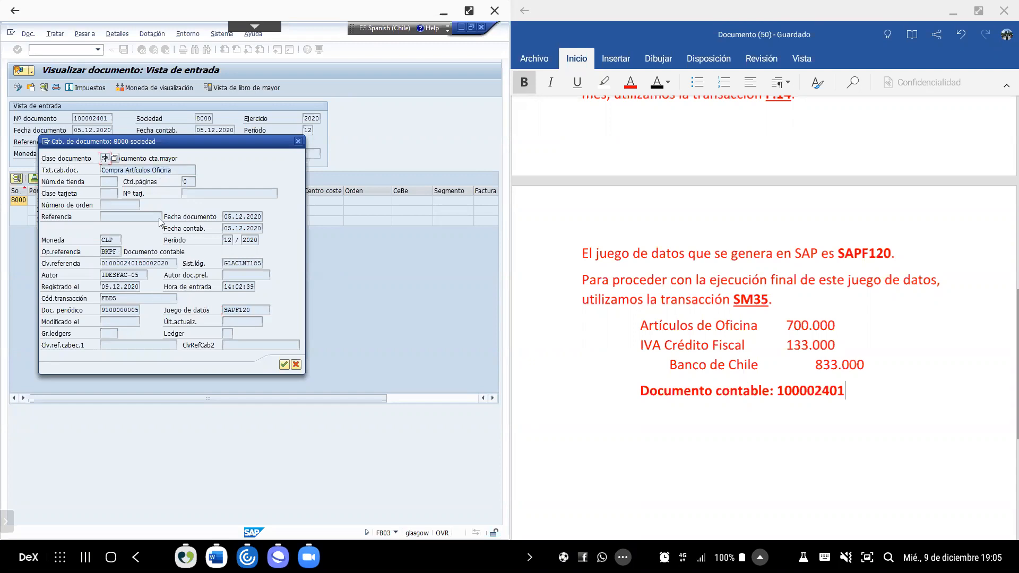
pyautogui.click(175, 169)
pyautogui.click(284, 365)
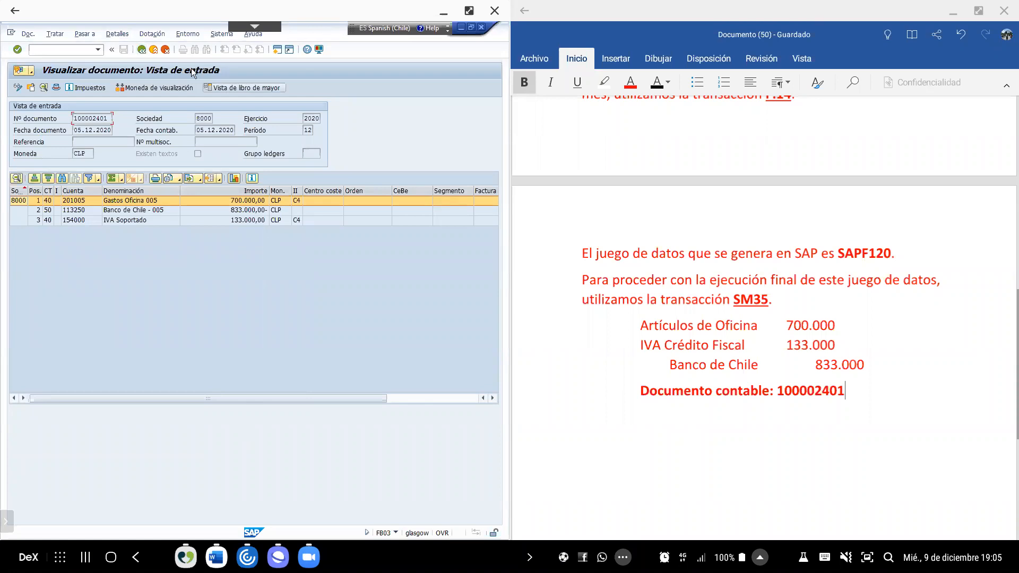
# - Return to the FB03 initial screen and display accounting document 100002400 of company code 8000, fiscal year 2020
pyautogui.click(142, 49)
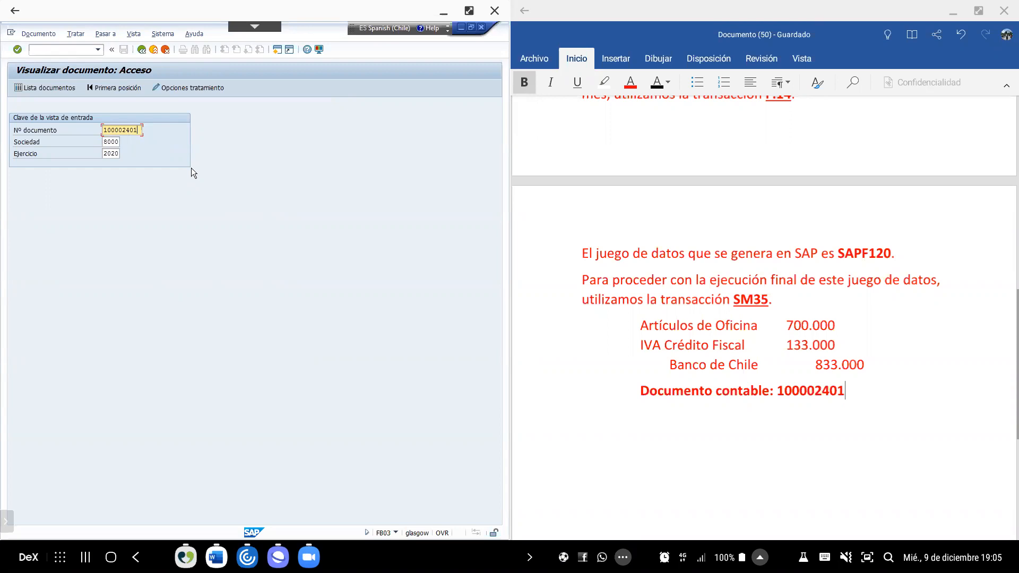
pyautogui.press('BackSpace')
pyautogui.write('0')
pyautogui.click(647, 300)
pyautogui.scroll(5, 663, 281)
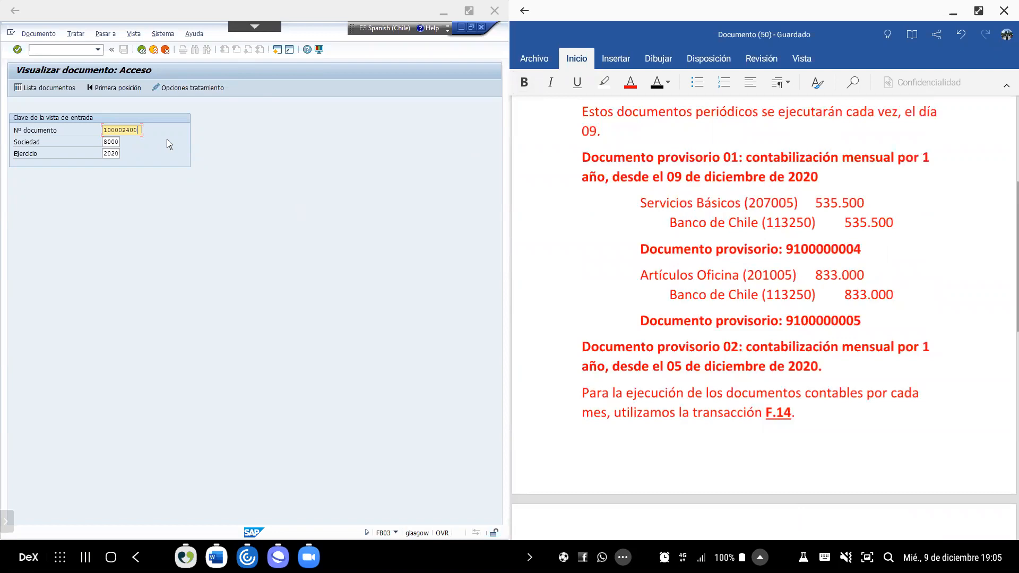
pyautogui.click(227, 273)
pyautogui.press('Return')
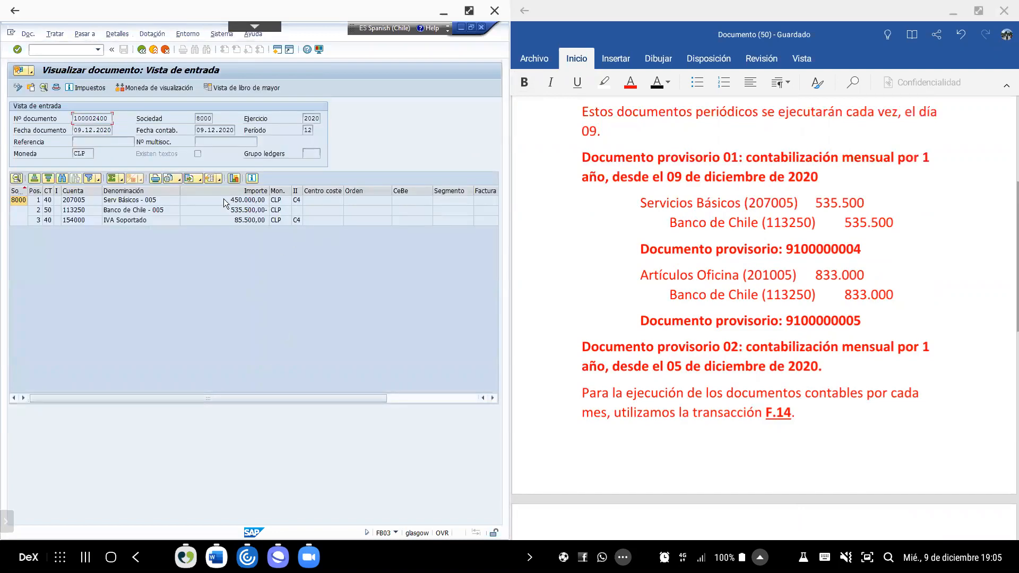
pyautogui.click(631, 255)
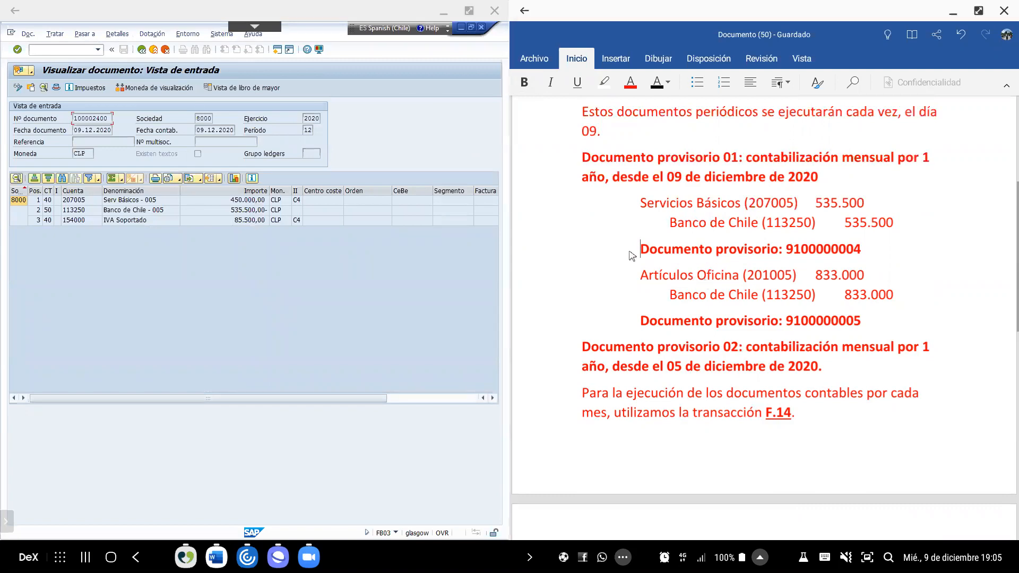
# - Copy the three-line Servicios Básicos entry from the start of the Word document and paste it below the line "Documento contable: 100002401"
pyautogui.scroll(5, 632, 255)
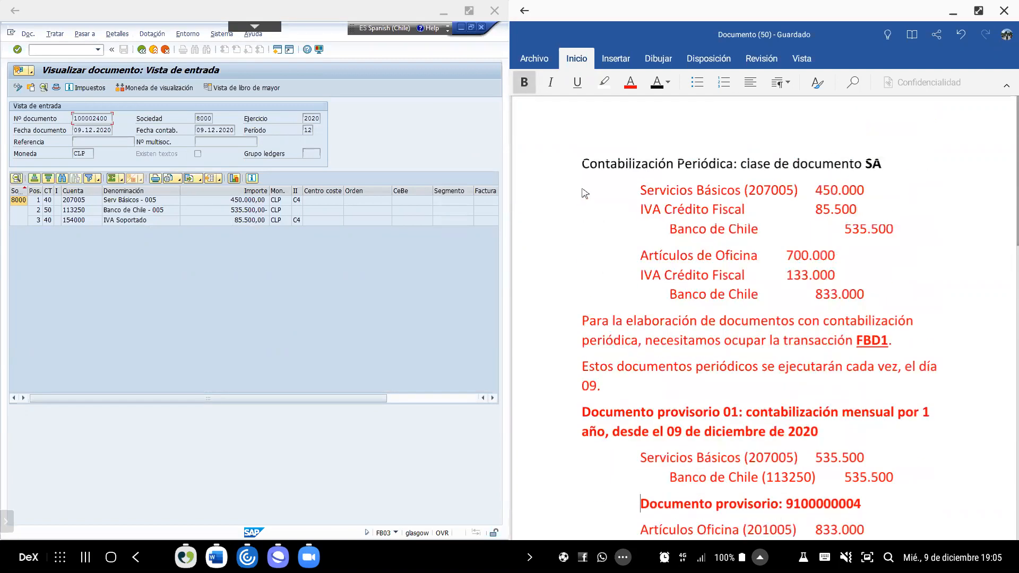
pyautogui.moveTo(585, 193); pyautogui.dragTo(846, 237)
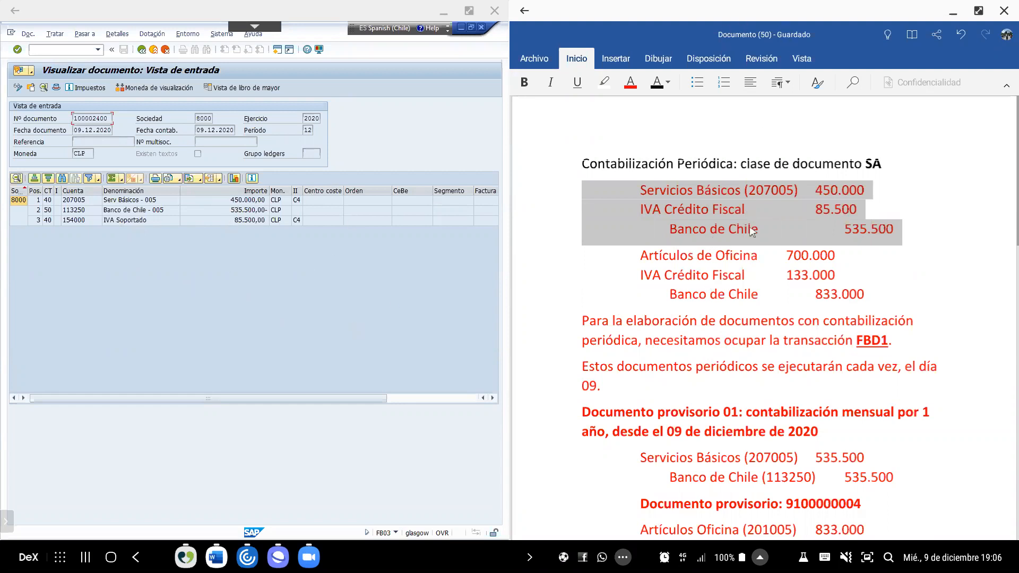
pyautogui.hotkey('ctrl', 'c')
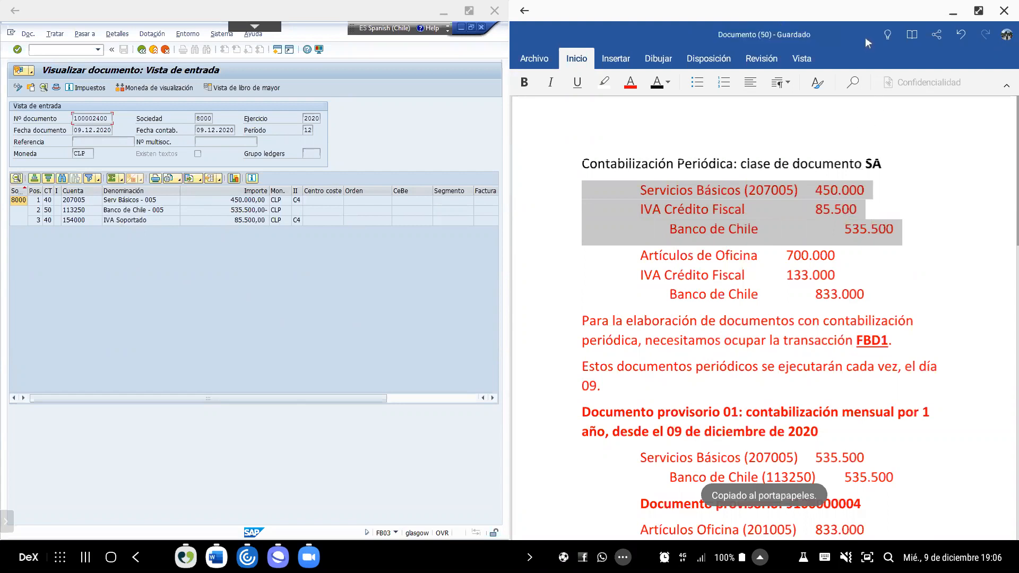
pyautogui.scroll(-6, 743, 356)
pyautogui.scroll(-6, 706, 356)
pyautogui.click(704, 353)
pyautogui.click(861, 322)
pyautogui.press('Return')
pyautogui.hotkey('ctrl', 'v')
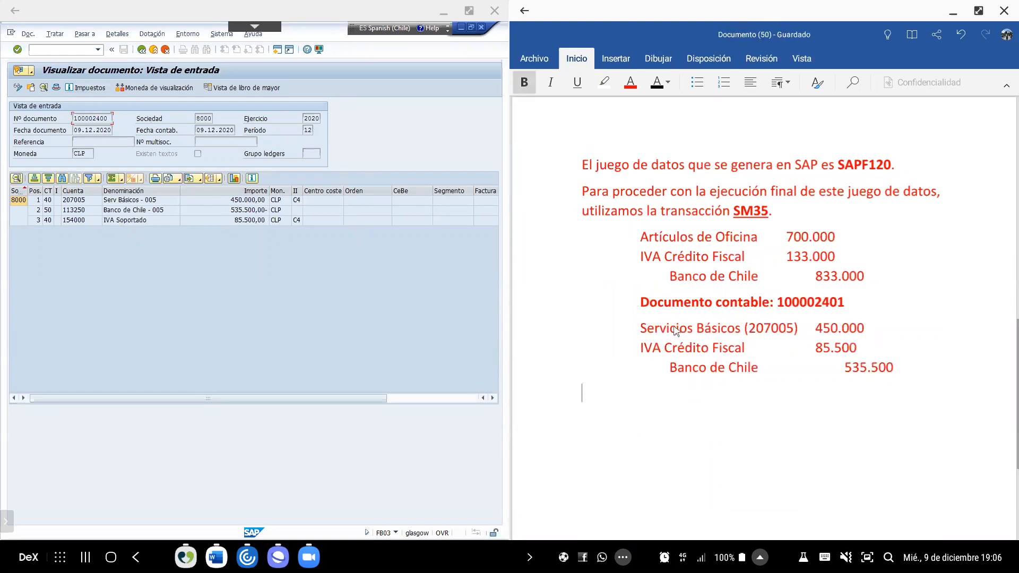
# - Add the indented bold line "Documento contable: 100002400" below the pasted Servicios Básicos entry
pyautogui.press('Tab')
pyautogui.press('Tab')
pyautogui.write('Documento contable: 100002400')
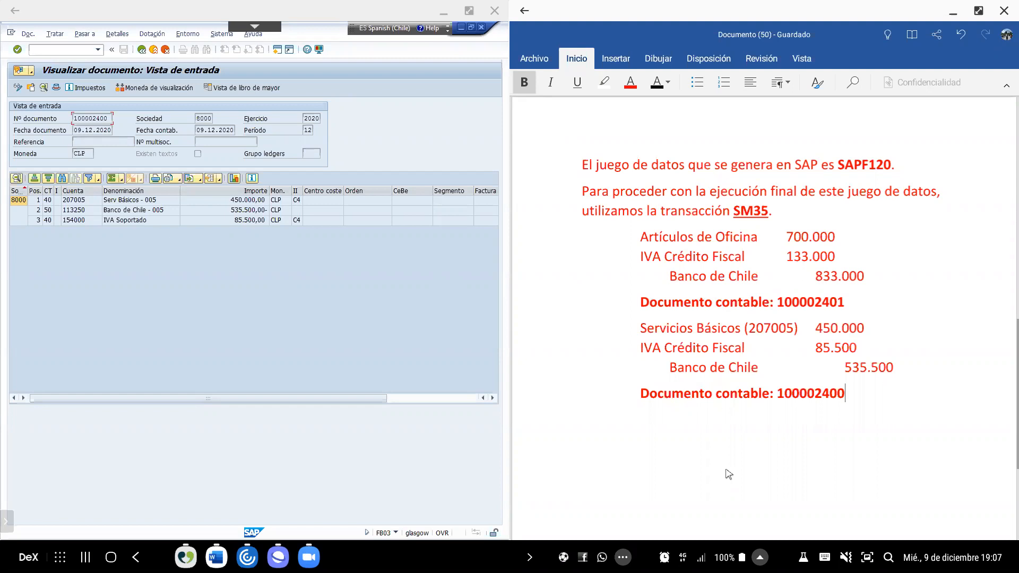
# - Return to the FB03 initial screen in SAP, clear the document number and open the document list selection
pyautogui.click(141, 50)
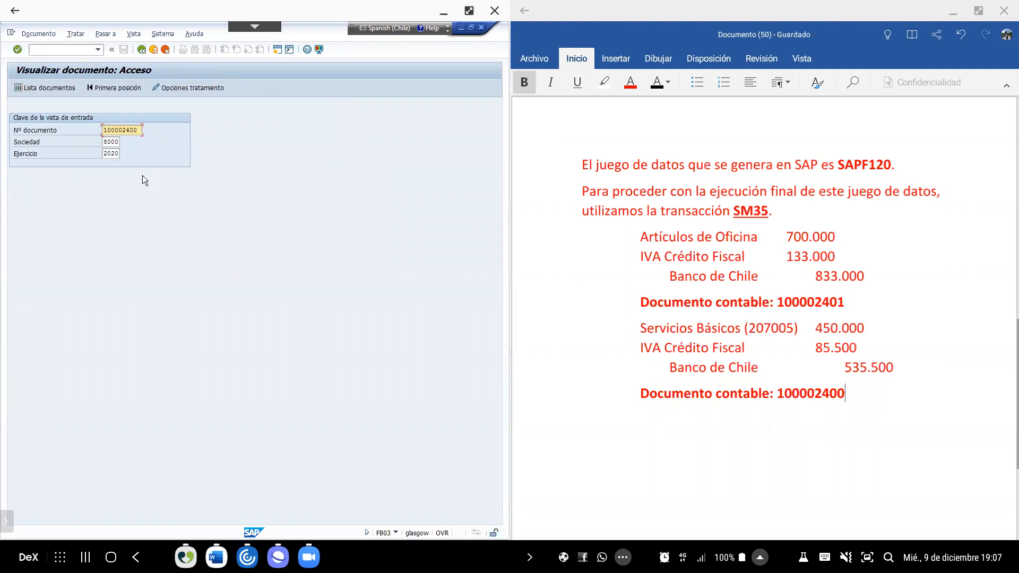
pyautogui.moveTo(141, 130); pyautogui.dragTo(52, 120)
pyautogui.press('Delete')
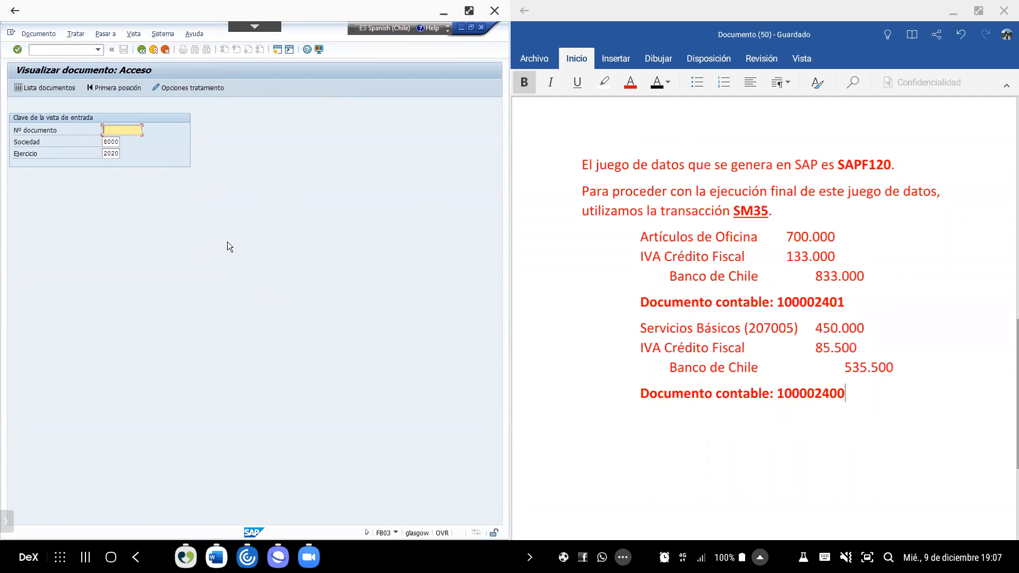
pyautogui.click(63, 88)
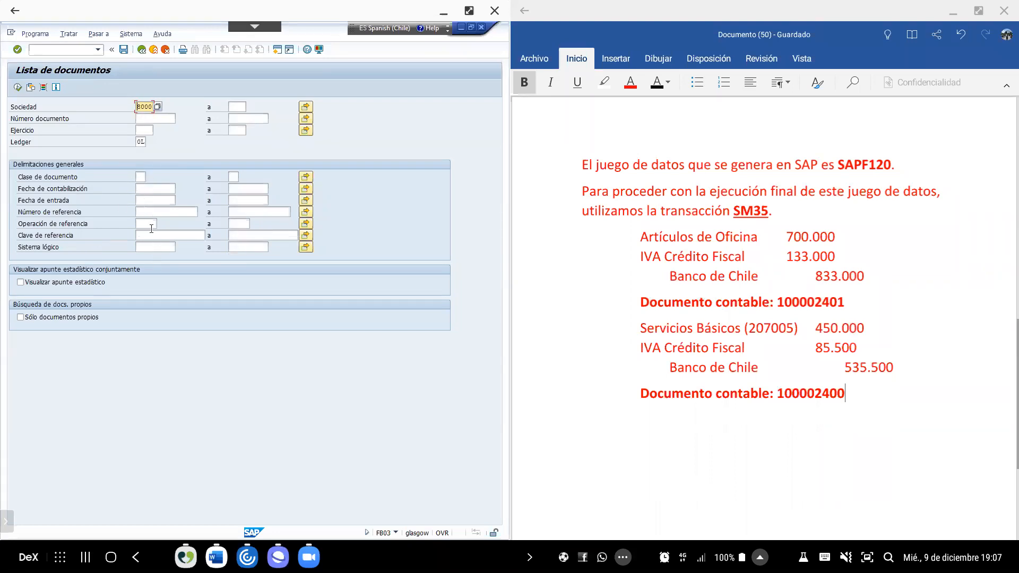
# - Check the document class in Word, then restrict the SAP document list to class SA and own documents only
pyautogui.click(772, 208)
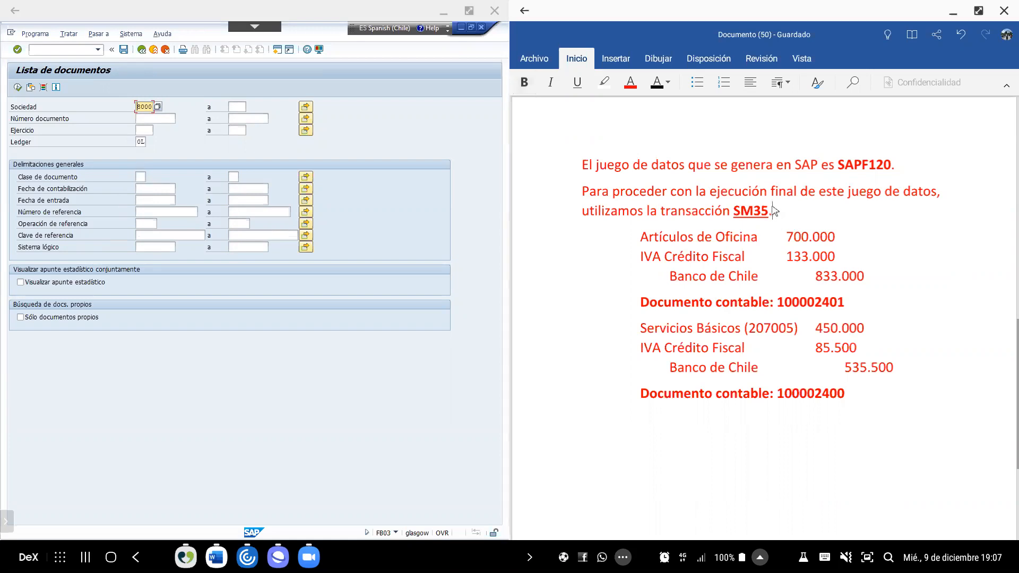
pyautogui.scroll(10, 773, 245)
pyautogui.scroll(5, 773, 245)
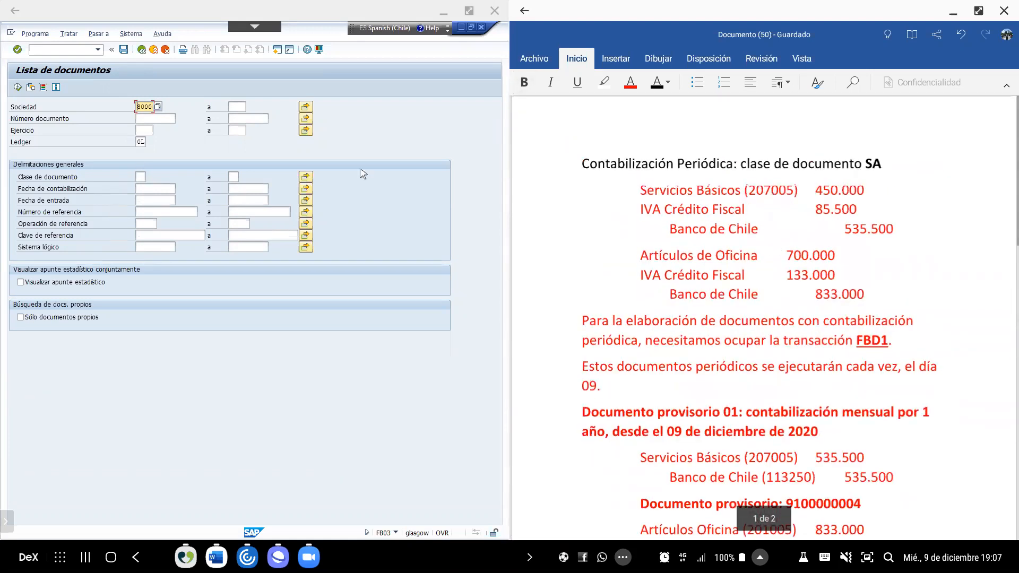
pyautogui.click(143, 175)
pyautogui.click(143, 176)
pyautogui.write('SA')
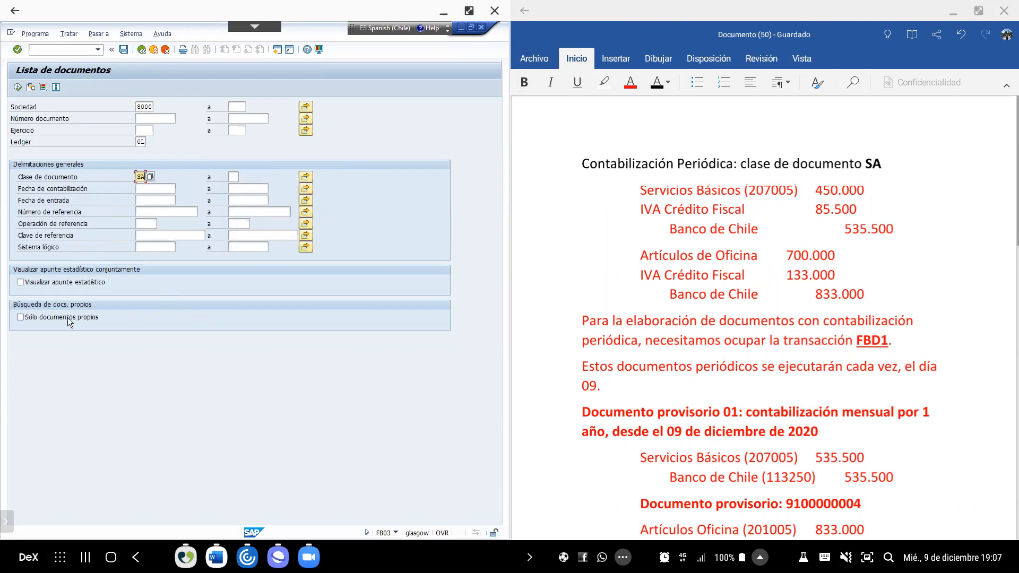
pyautogui.click(38, 317)
# - Set the posting date to 09.12.2020 in the document list selection and run the list
pyautogui.click(853, 367)
pyautogui.scroll(-3, 757, 371)
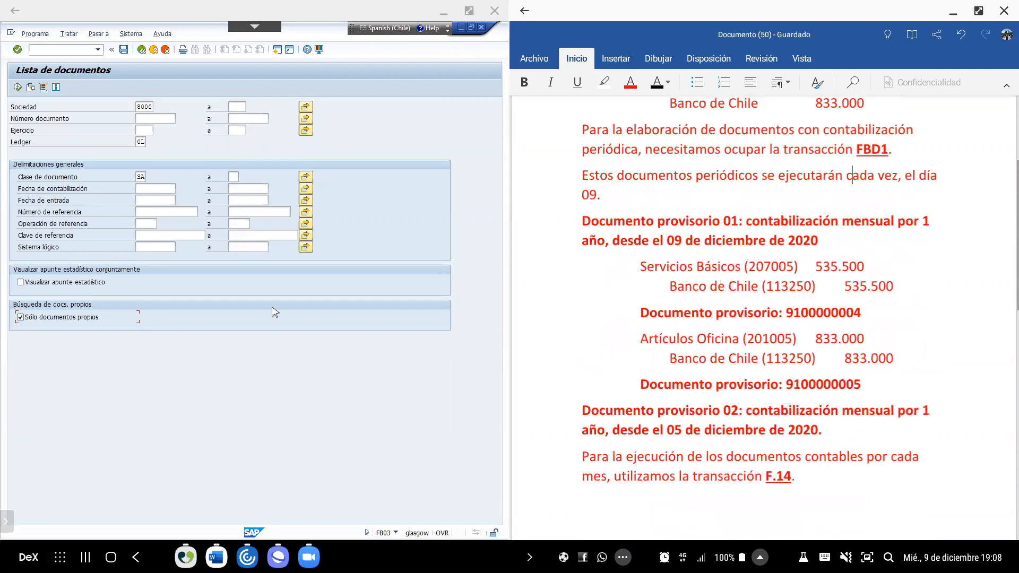
pyautogui.click(158, 188)
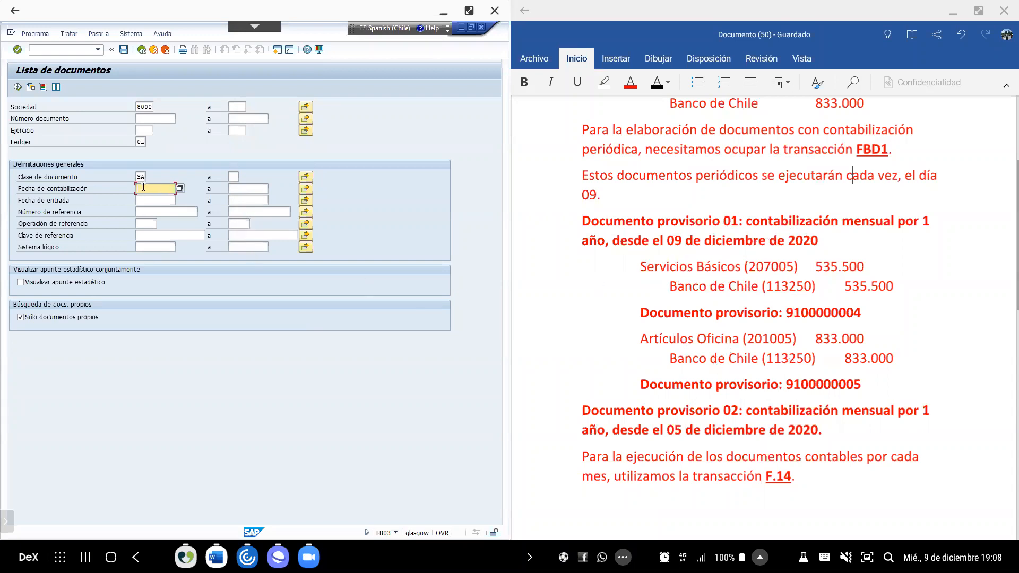
pyautogui.write('09.12.2020')
pyautogui.click(138, 176)
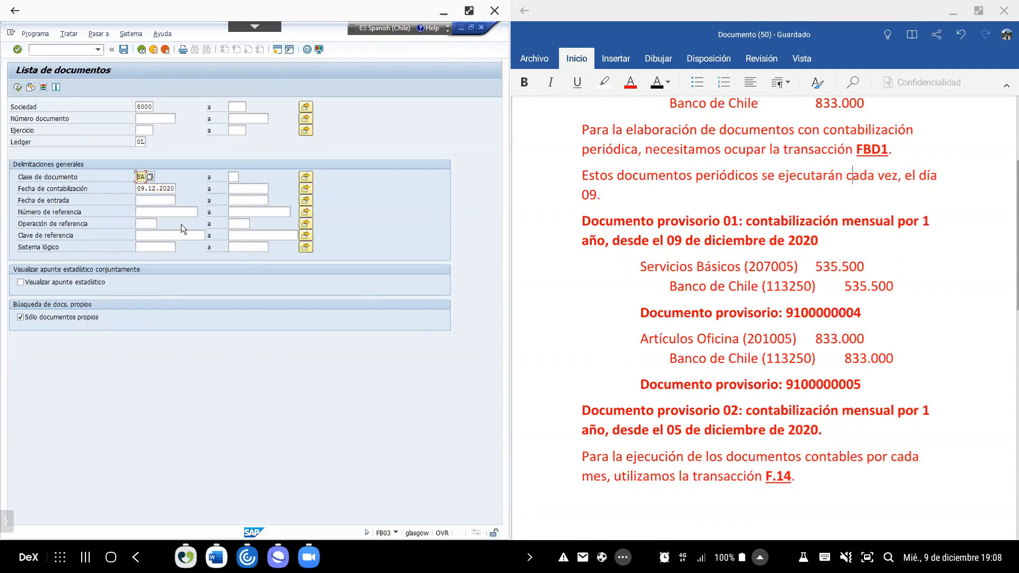
pyautogui.click(156, 187)
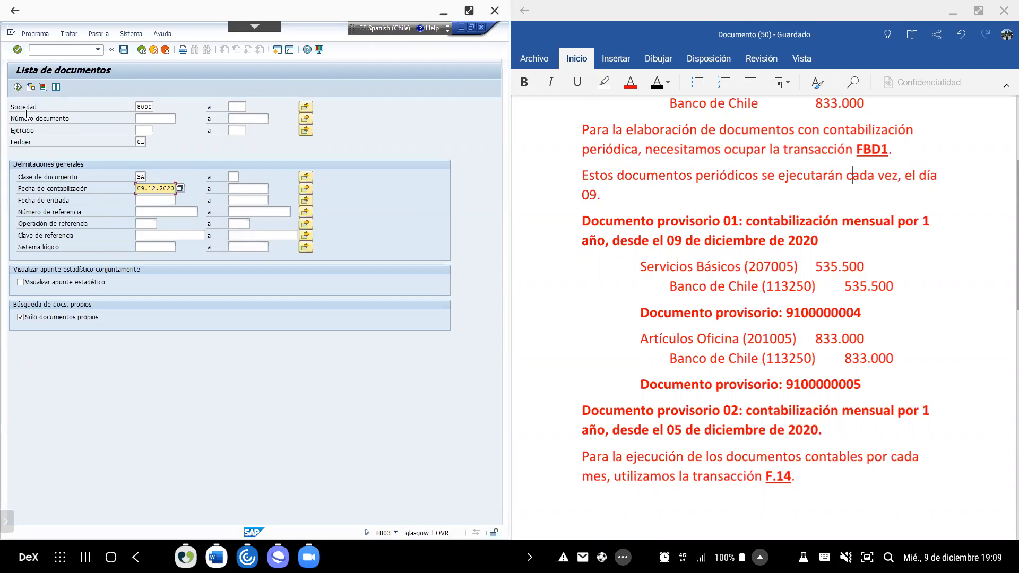
pyautogui.click(18, 86)
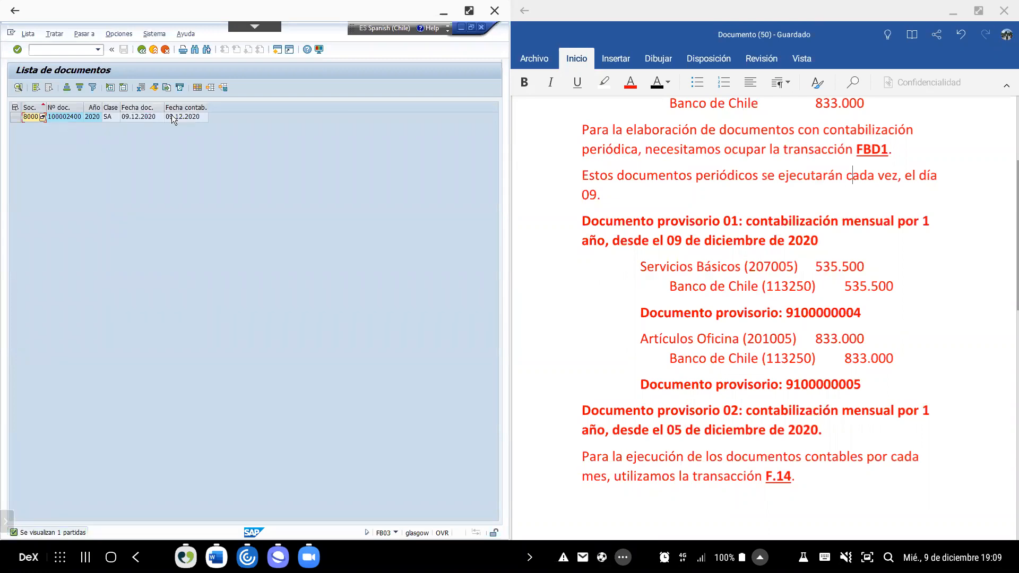
# - Return to the selection screen, set the posting date to 05.12.2020 and run the document list again
pyautogui.click(142, 49)
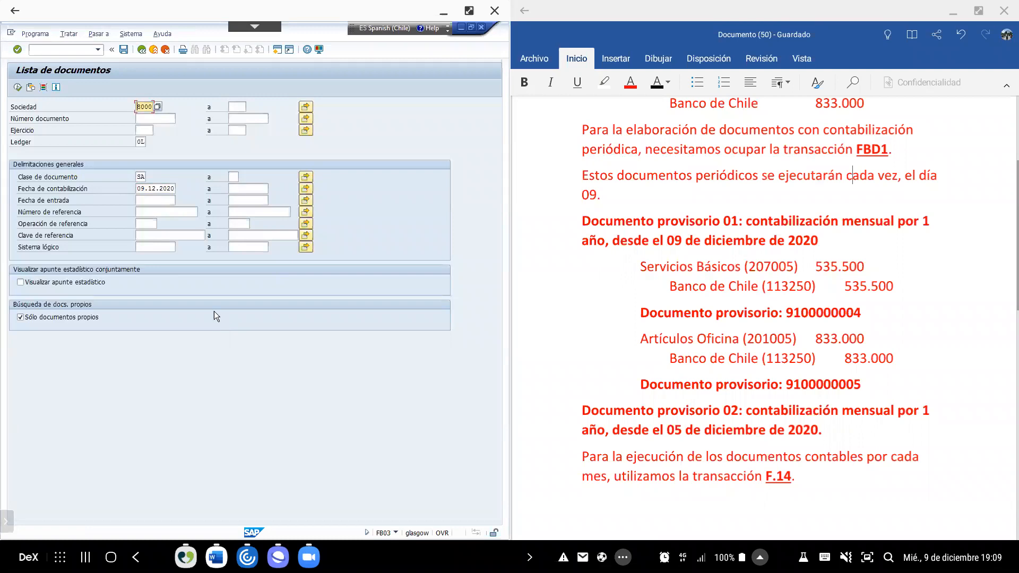
pyautogui.click(137, 189)
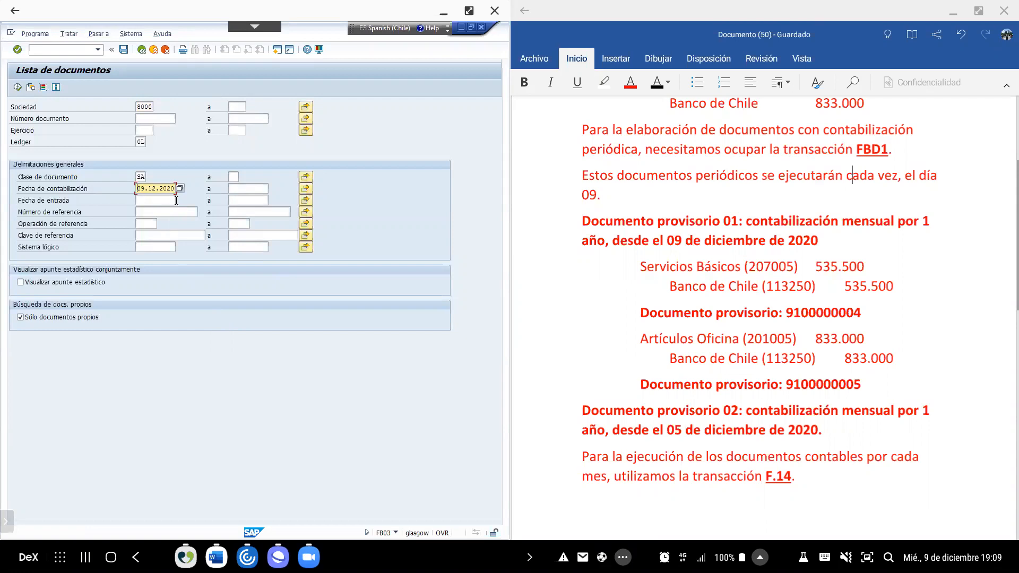
pyautogui.moveTo(137, 189); pyautogui.dragTo(176, 200)
pyautogui.press('Left')
pyautogui.press('Left')
pyautogui.press('Left')
pyautogui.press('Left')
pyautogui.press('Left')
pyautogui.press('Left')
pyautogui.press('Left')
pyautogui.press('Left')
pyautogui.press('Left')
pyautogui.press('Left')
pyautogui.press('Right')
pyautogui.write('5')
pyautogui.press('Insert')
pyautogui.click(17, 88)
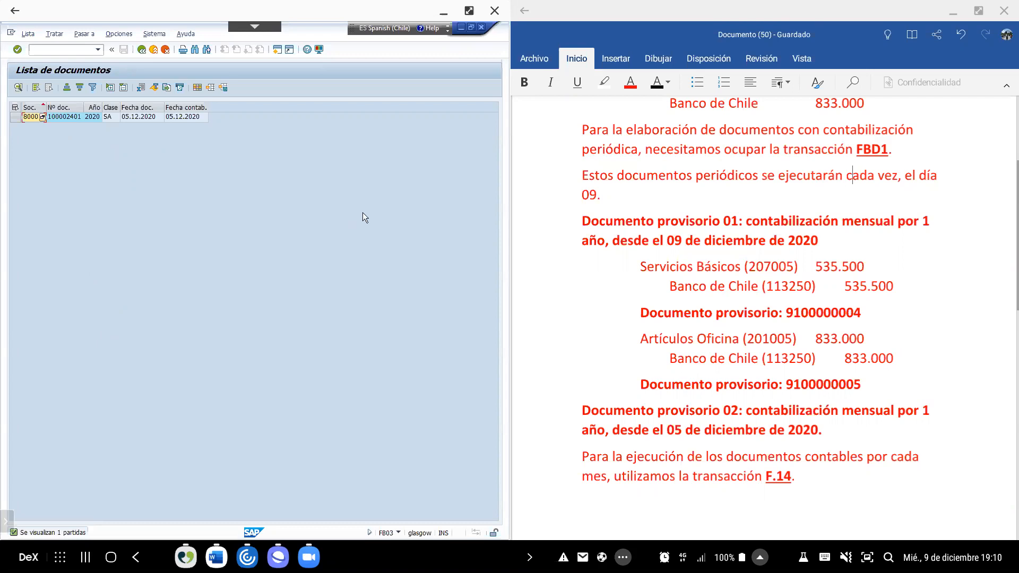
# - Review the entries documented in Word, then display listed document 100002401 in SAP and return to the list
pyautogui.click(670, 220)
pyautogui.scroll(3, 671, 228)
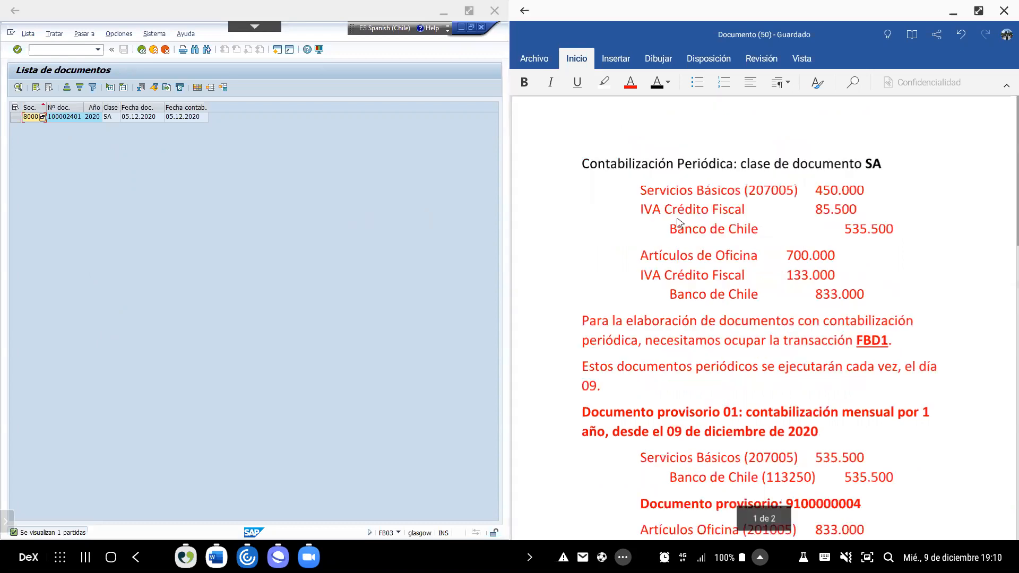
pyautogui.scroll(-4, 730, 257)
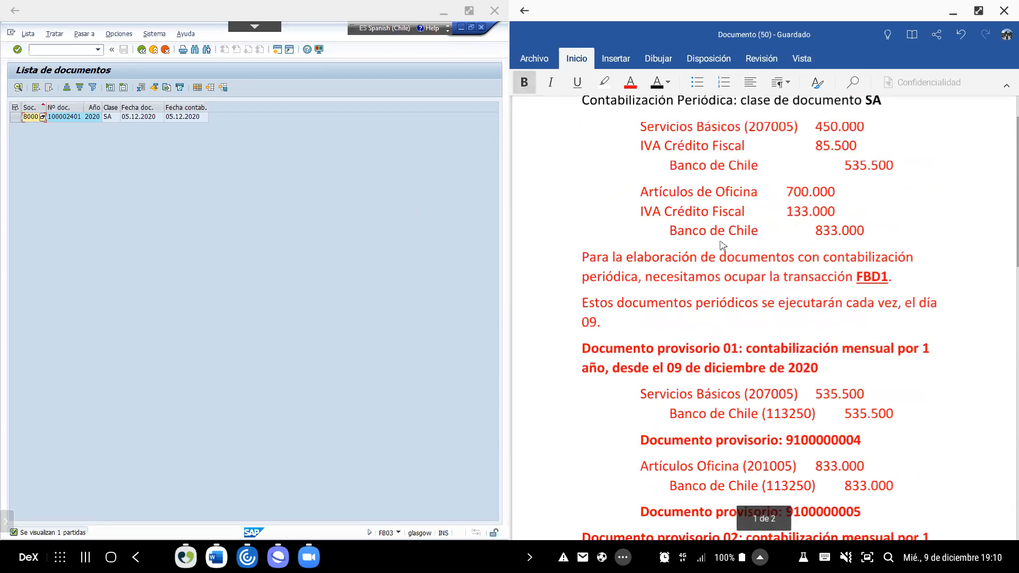
pyautogui.scroll(-1, 710, 231)
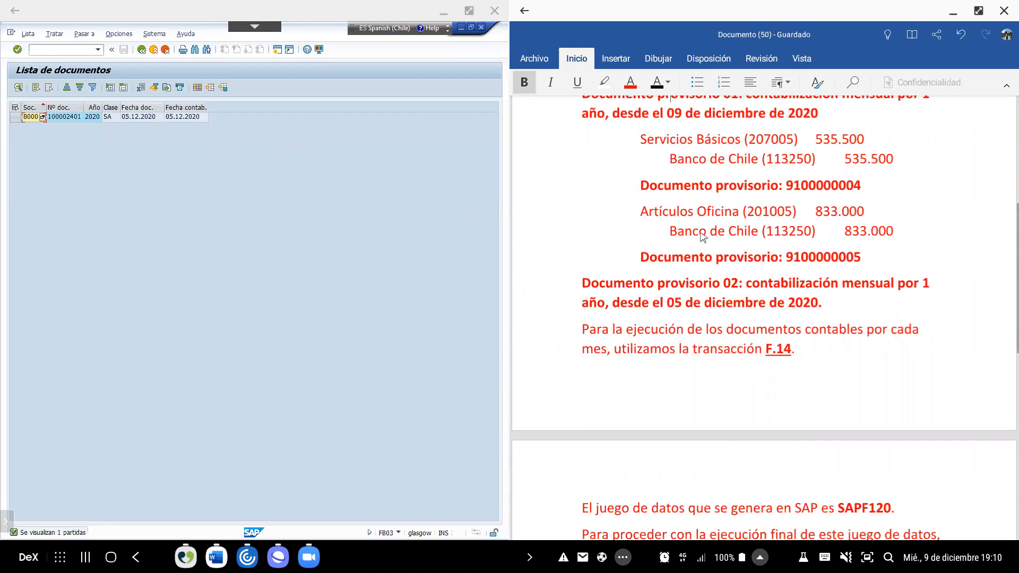
pyautogui.scroll(-5, 788, 361)
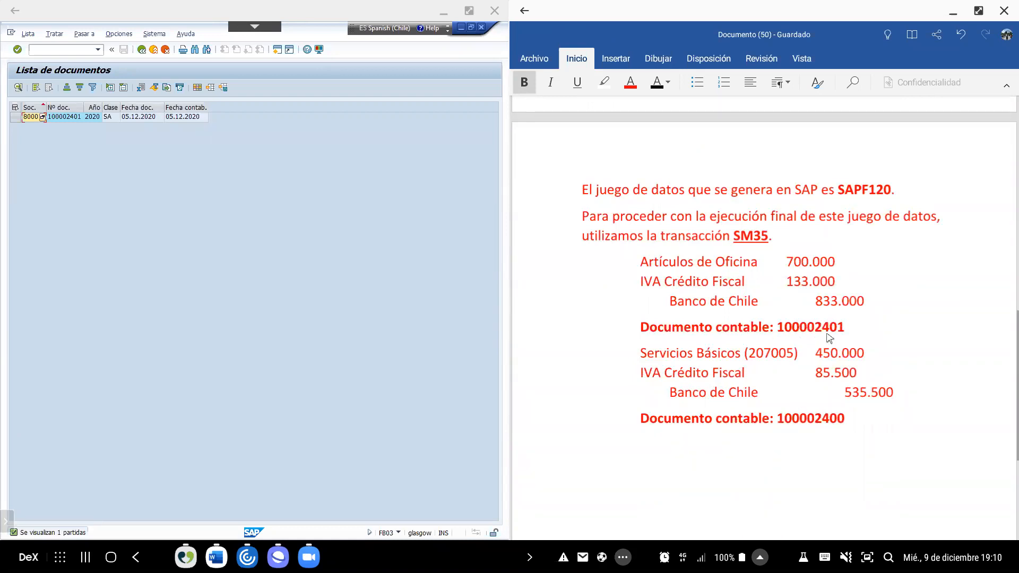
pyautogui.doubleClick(75, 117)
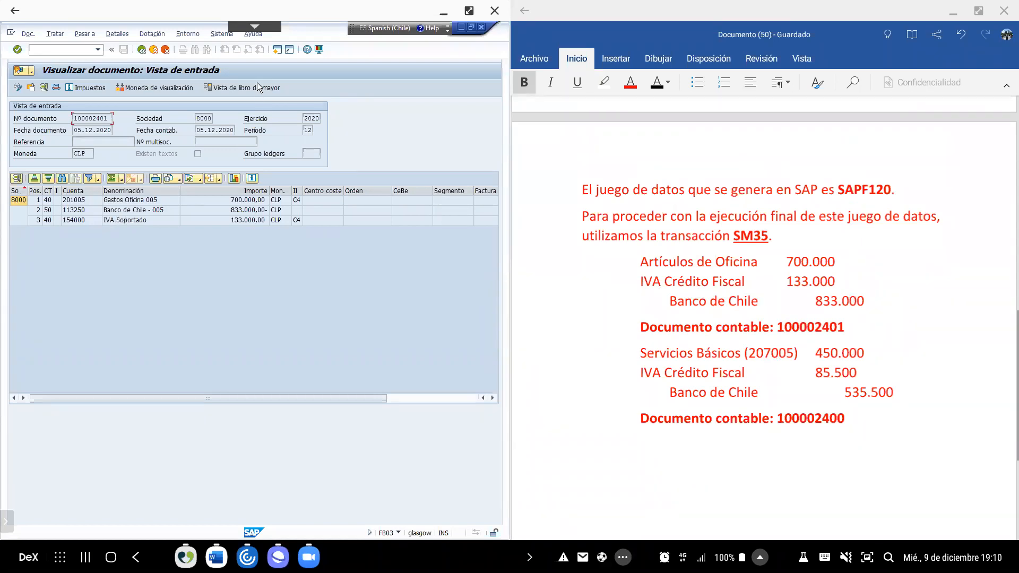
pyautogui.click(142, 49)
pyautogui.click(141, 49)
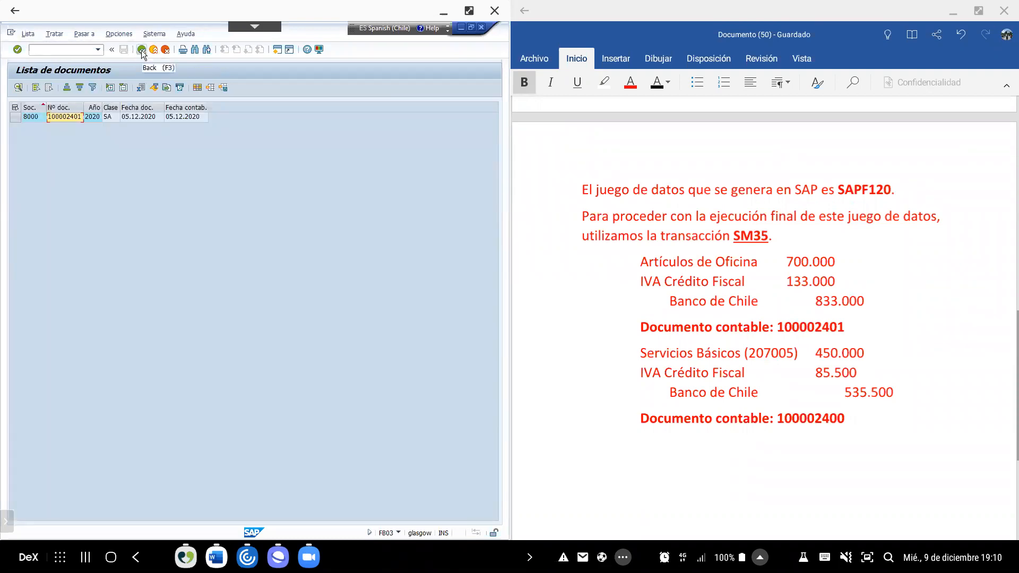
# - Run the document list again for posting date 09.12.2020 and display document 100002400 from it
pyautogui.click(142, 50)
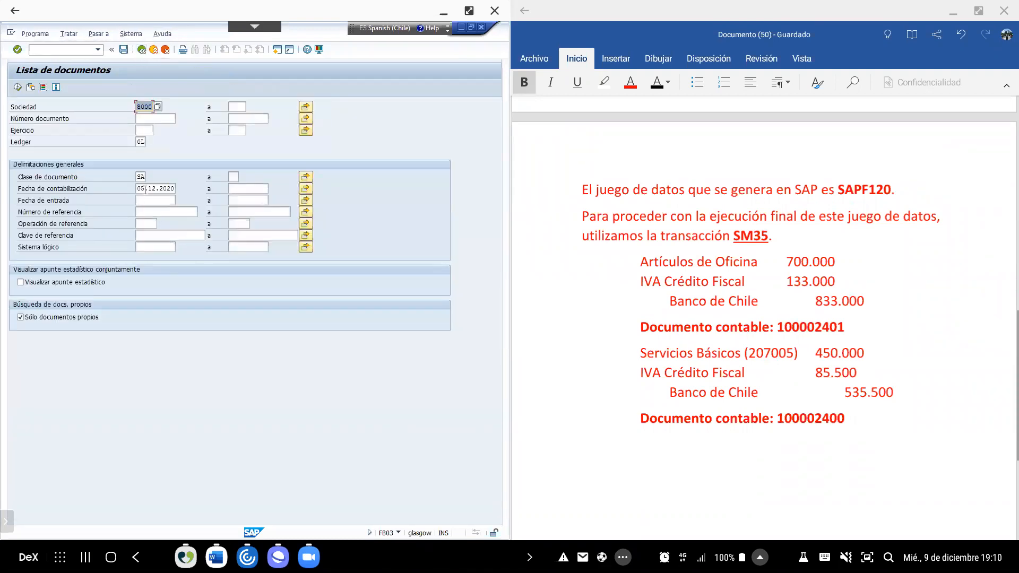
pyautogui.click(145, 189)
pyautogui.press('BackSpace')
pyautogui.write('9')
pyautogui.click(18, 88)
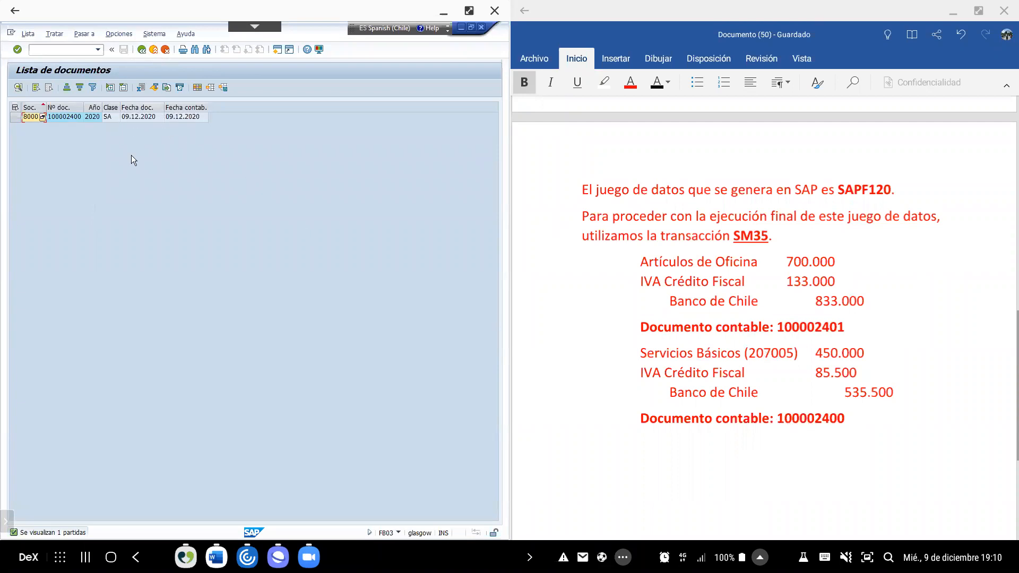
pyautogui.doubleClick(60, 119)
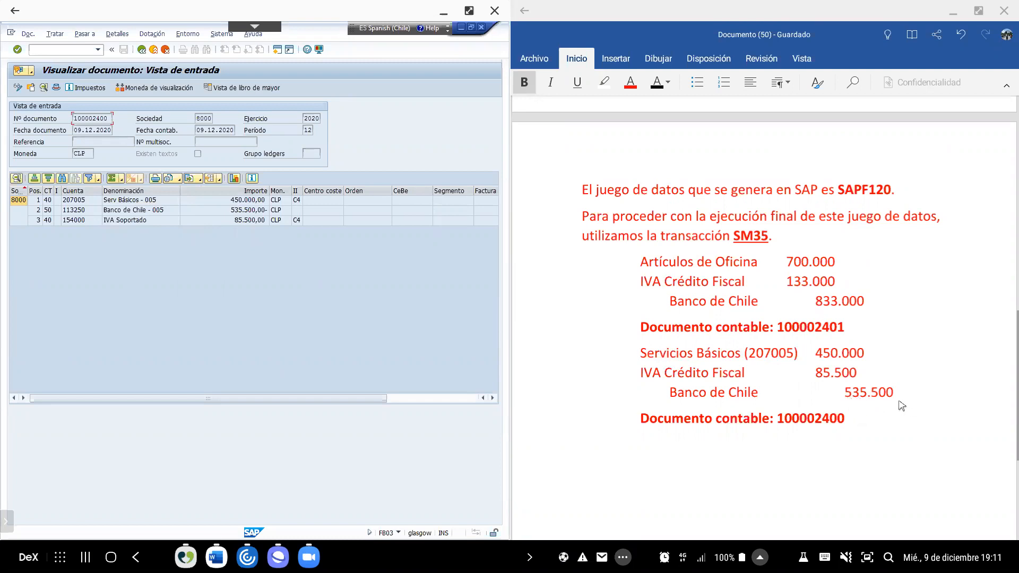
# - Review the Word document's initial entries, provisional documents, transactions F.14 and SM35 and accounting documents, then switch to the Zoom meeting
pyautogui.click(755, 269)
pyautogui.scroll(6, 732, 306)
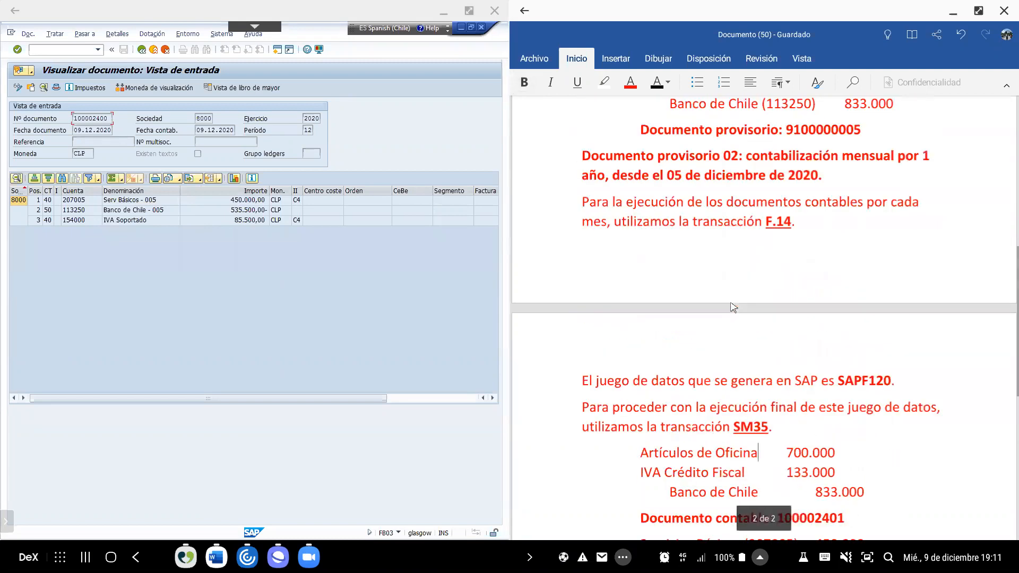
pyautogui.scroll(3, 732, 307)
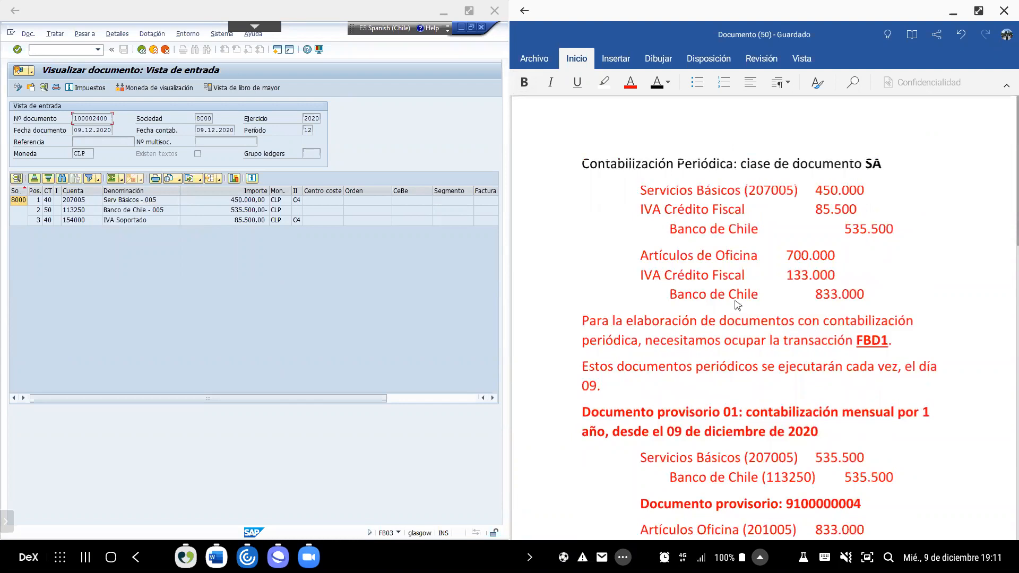
pyautogui.scroll(-6, 738, 305)
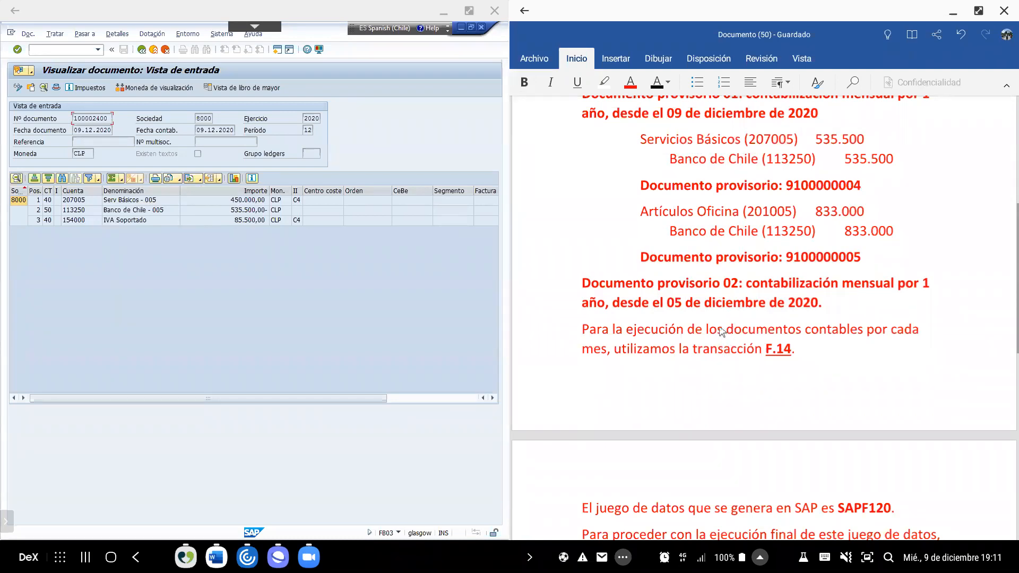
pyautogui.scroll(-5, 722, 332)
pyautogui.scroll(5, 722, 331)
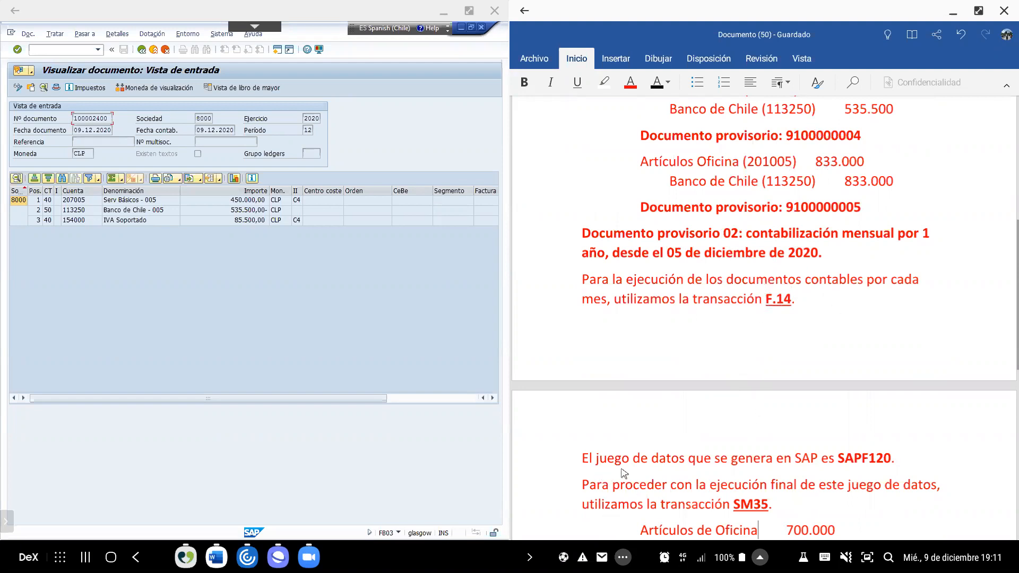
pyautogui.scroll(-3, 691, 447)
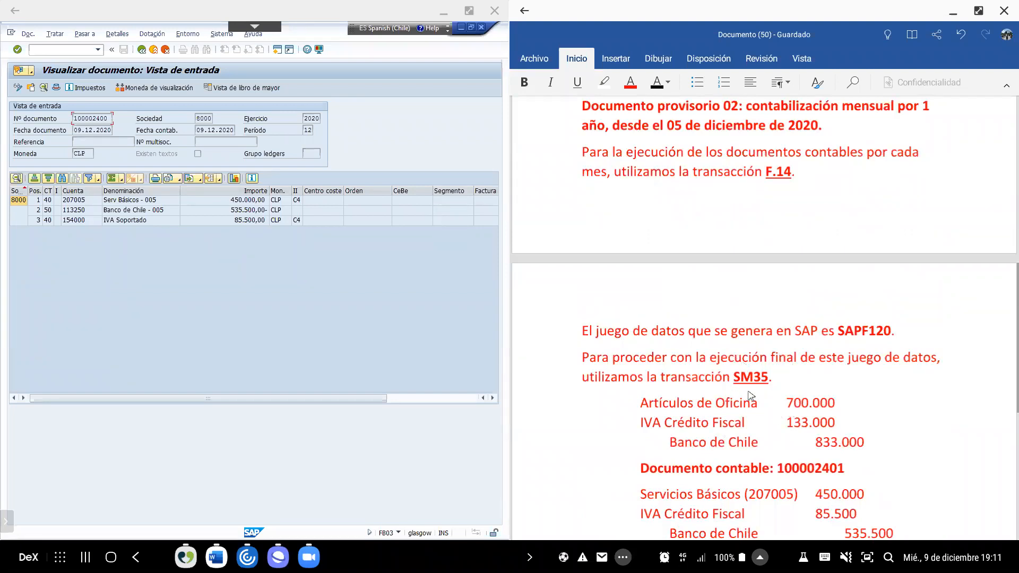
pyautogui.scroll(-3, 773, 380)
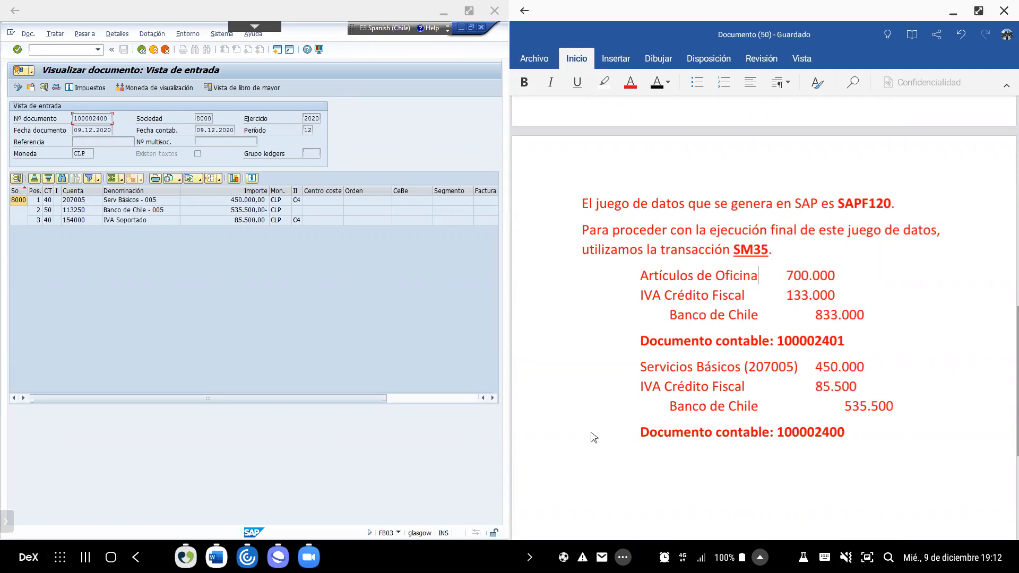
pyautogui.click(319, 555)
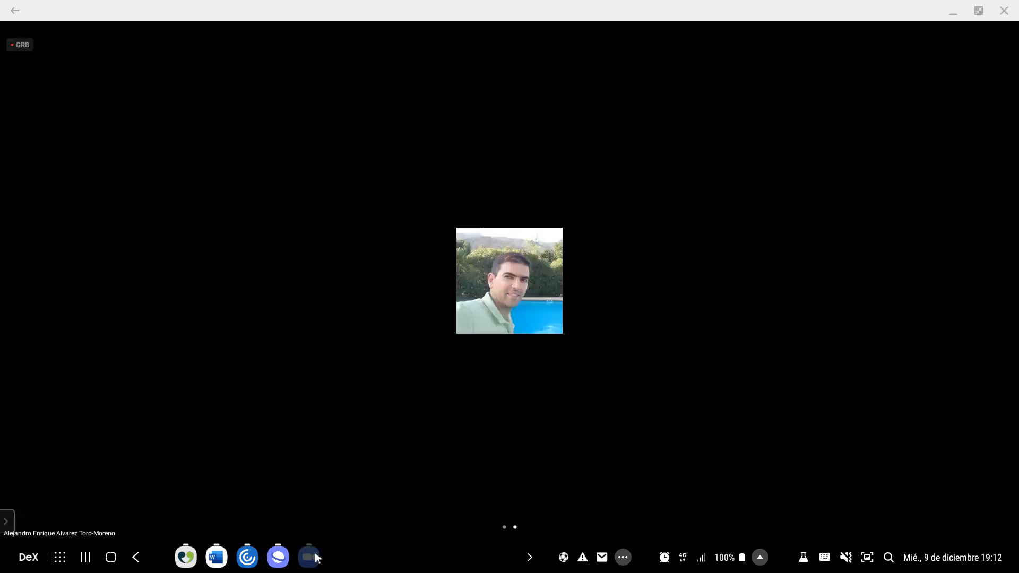